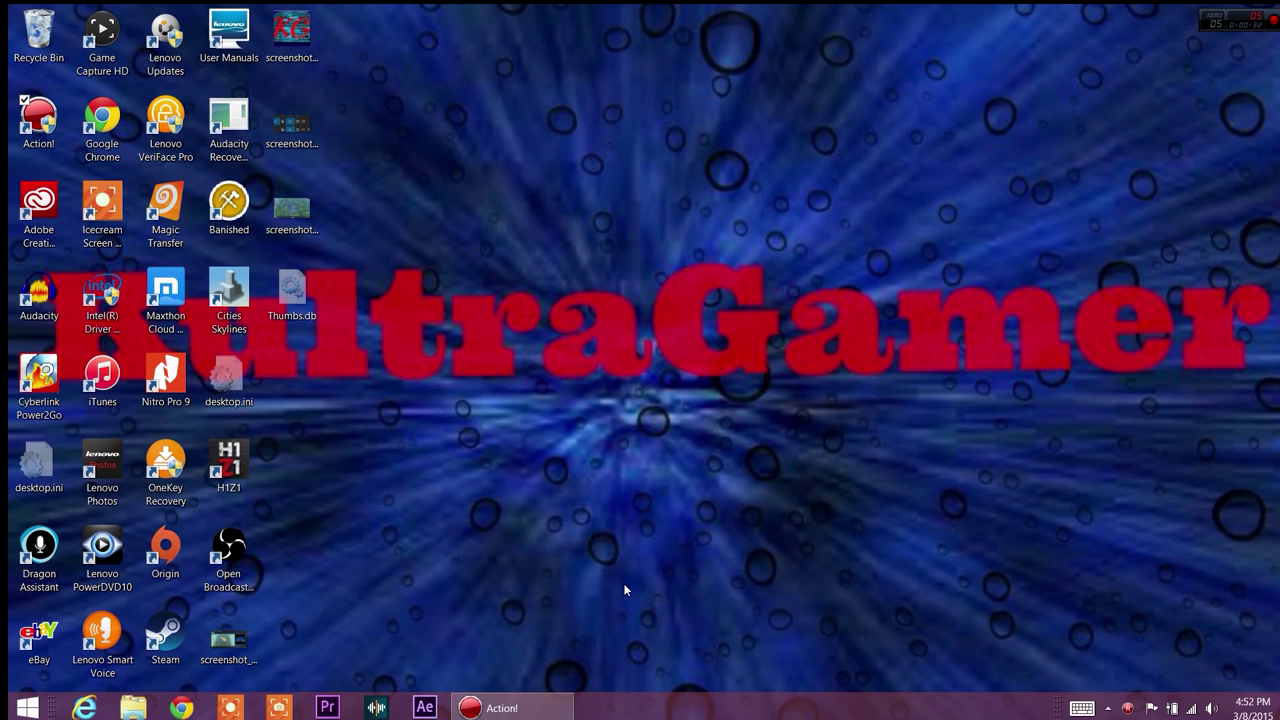
Open the terrain.party website in Google Chrome.
left_click(183, 708)
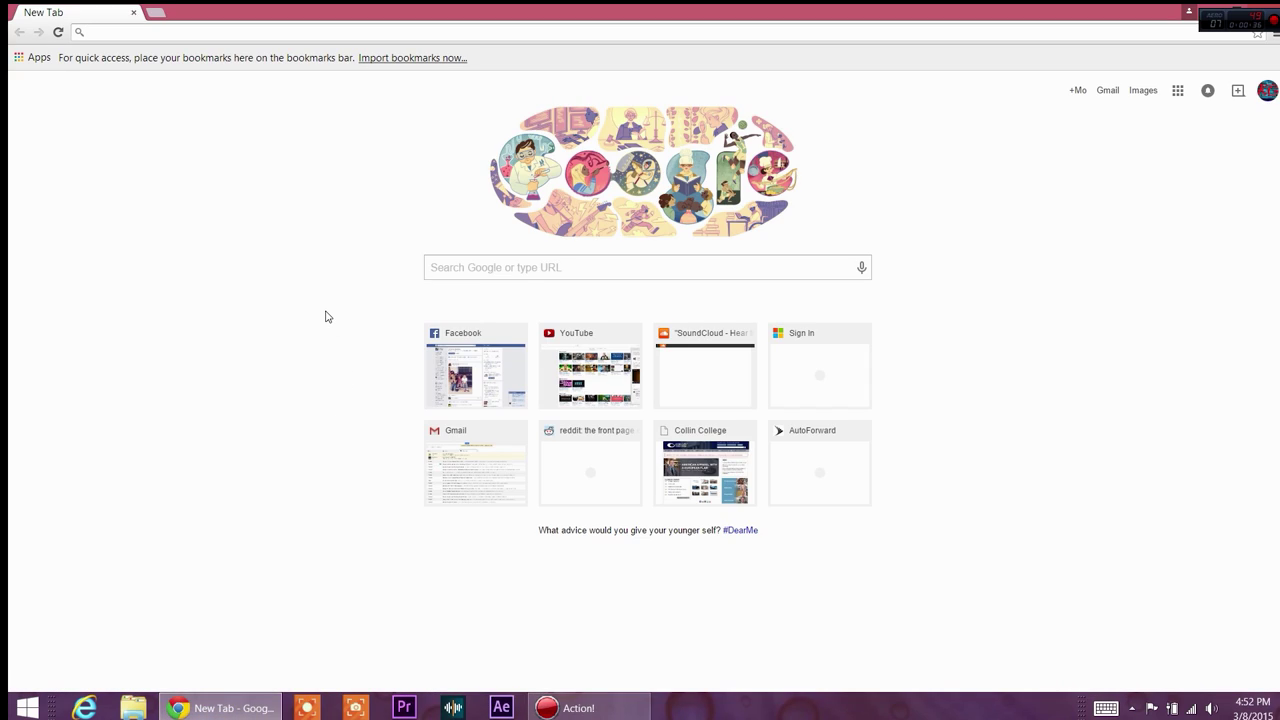
type("ter")
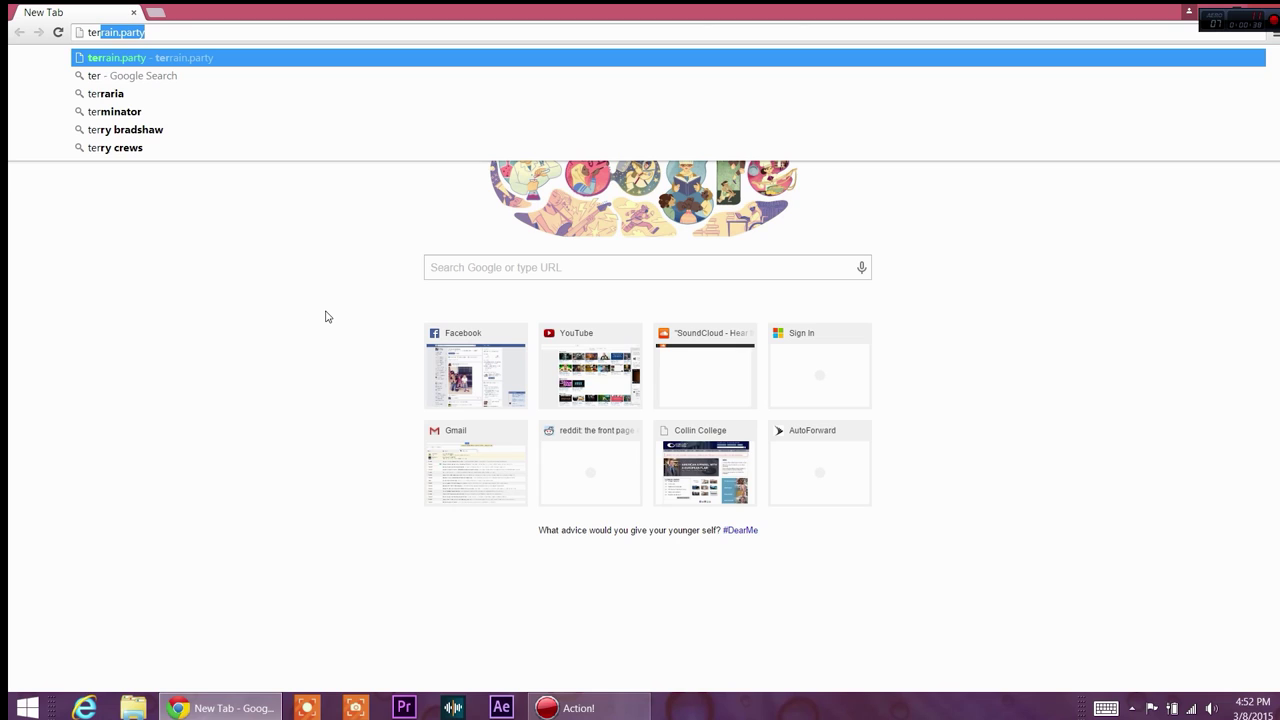
key("Return")
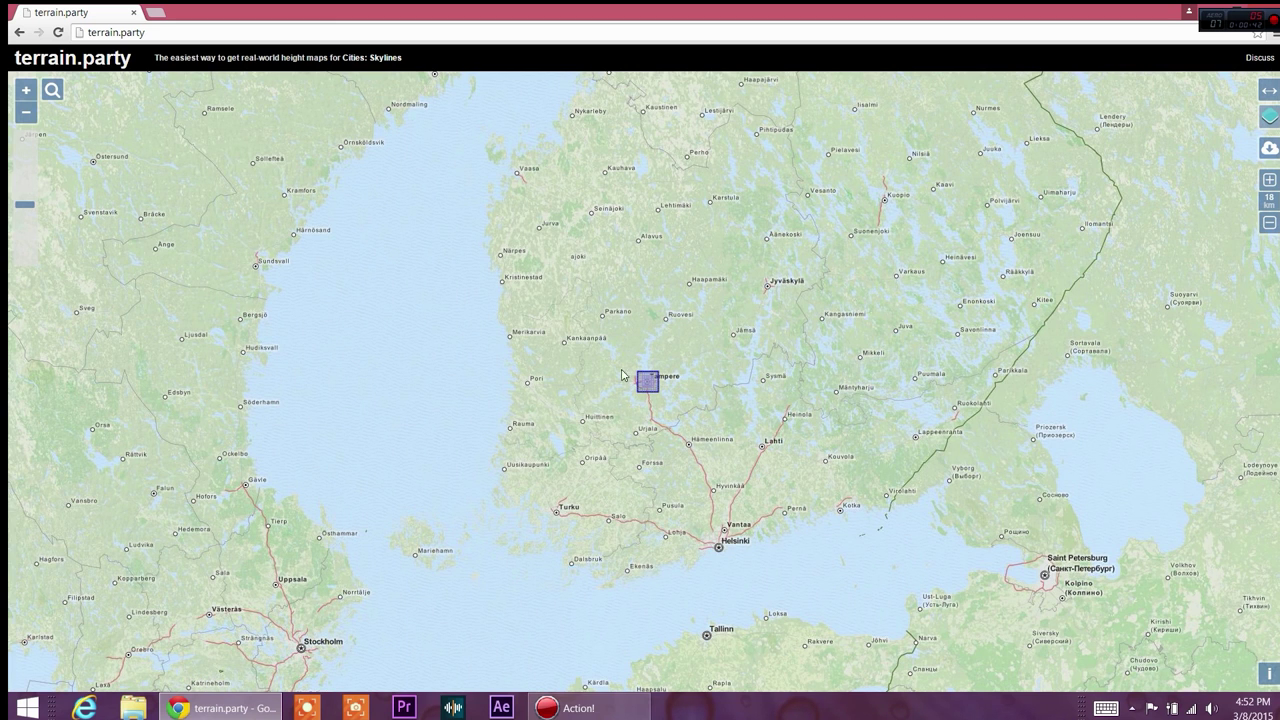
Look over the world map from northern Europe across the Atlantic and North America to Hawaii in the Pacific.
scroll(635, 361, "down", 4)
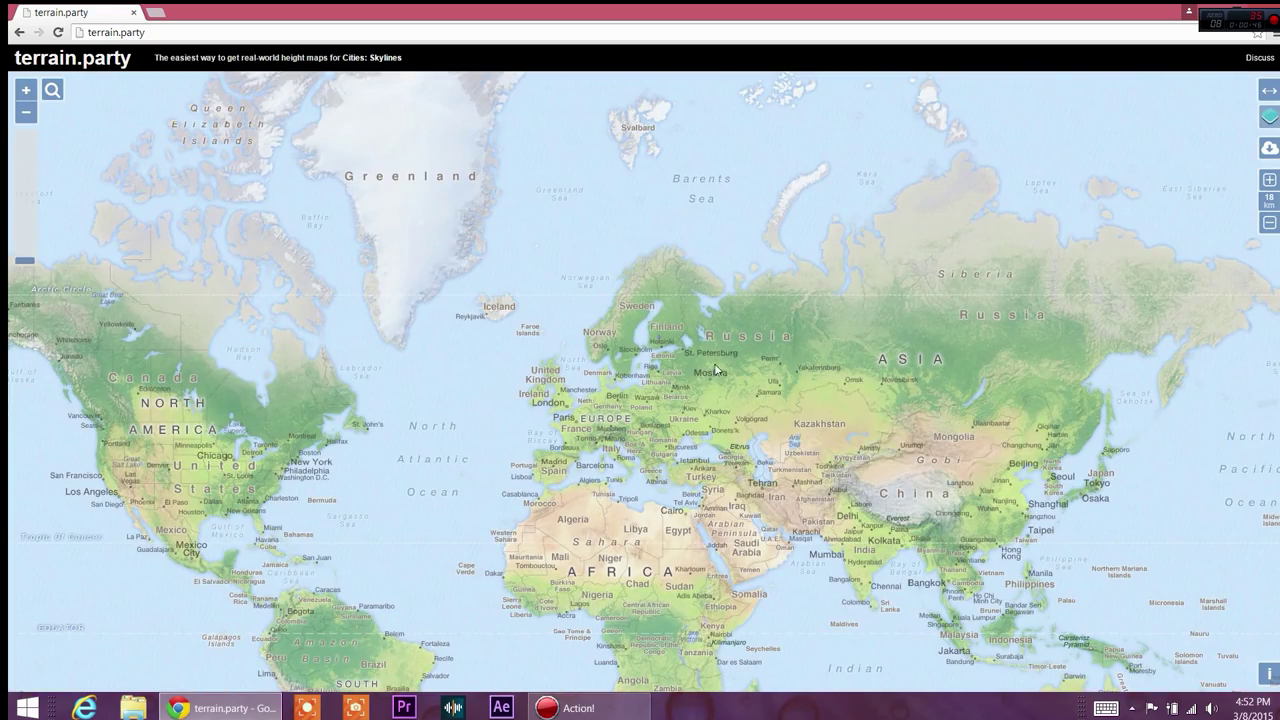
scroll(707, 375, "up", 3)
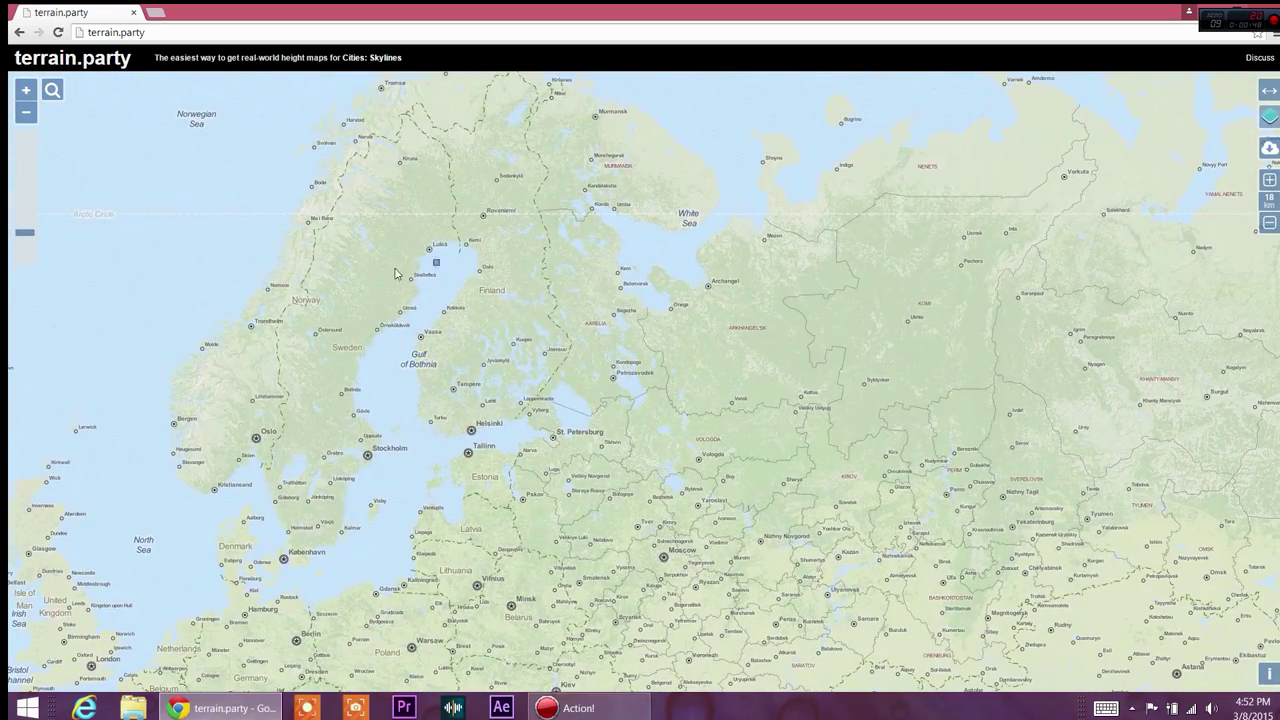
scroll(561, 377, "down", 3)
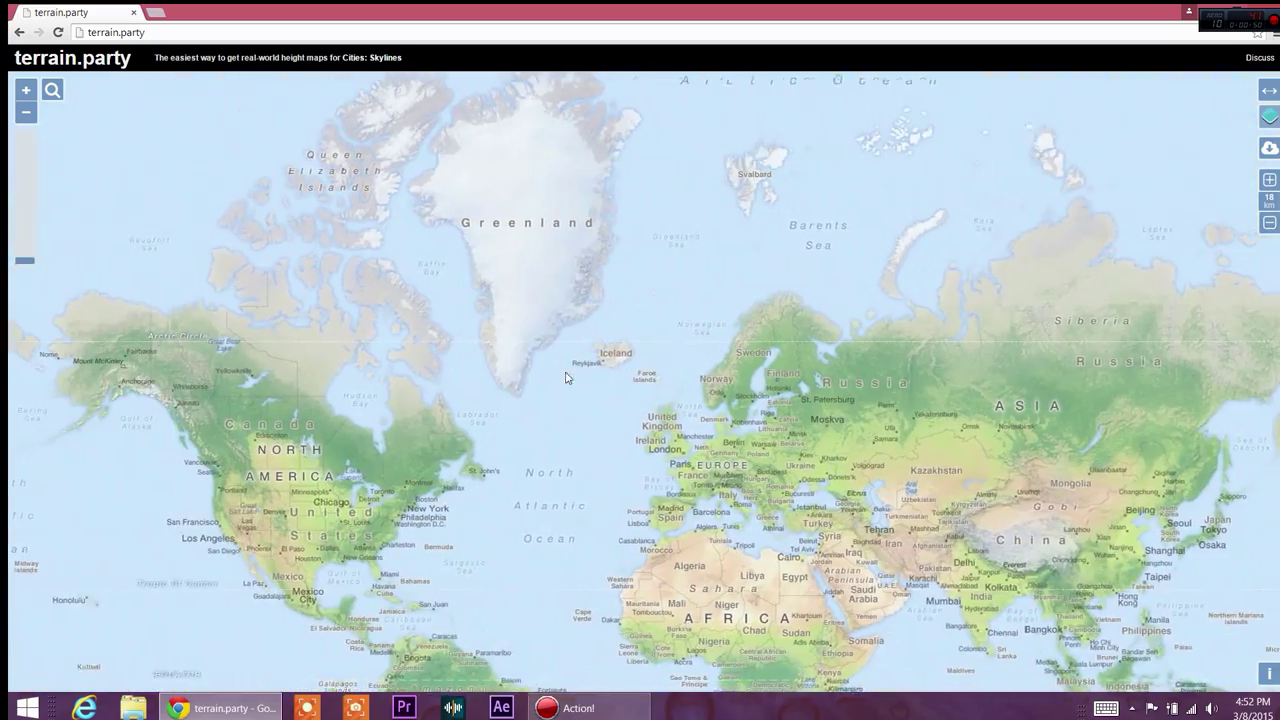
scroll(584, 344, "up", 3)
left_click_drag(584, 342, 139, 345)
scroll(180, 328, "down", 1)
left_click_drag(273, 367, 547, 359)
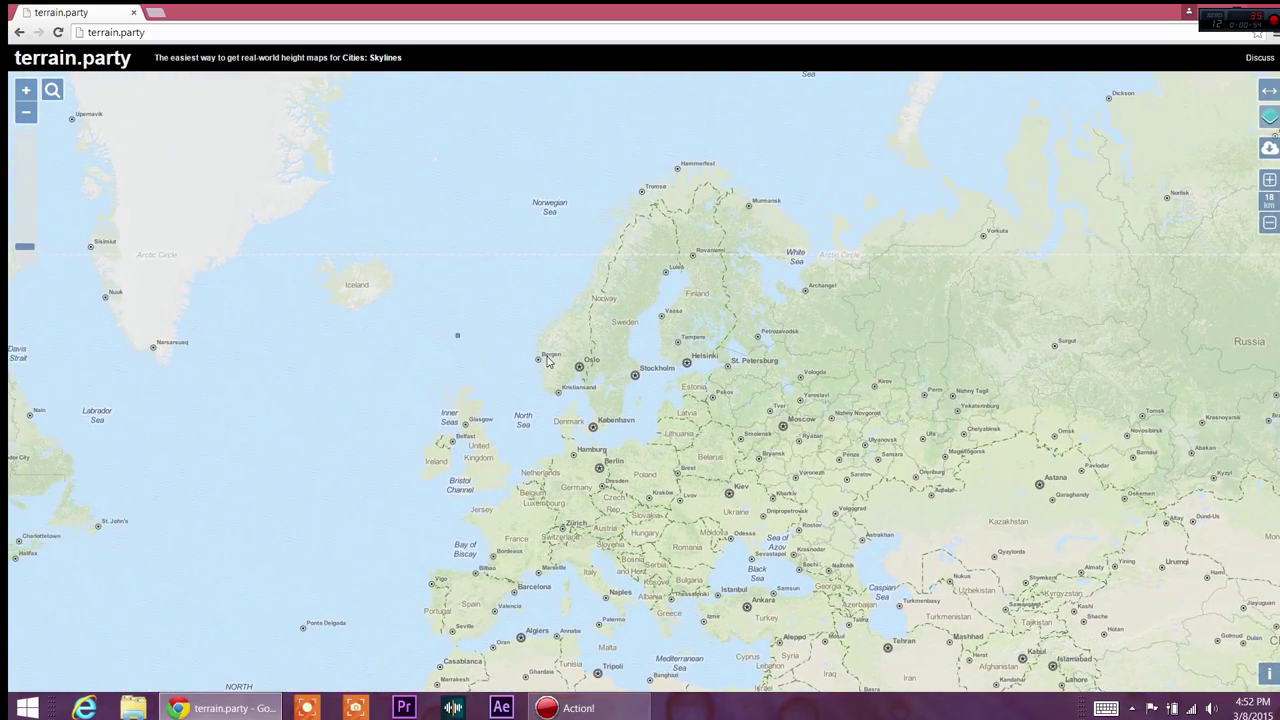
scroll(549, 294, "down", 1)
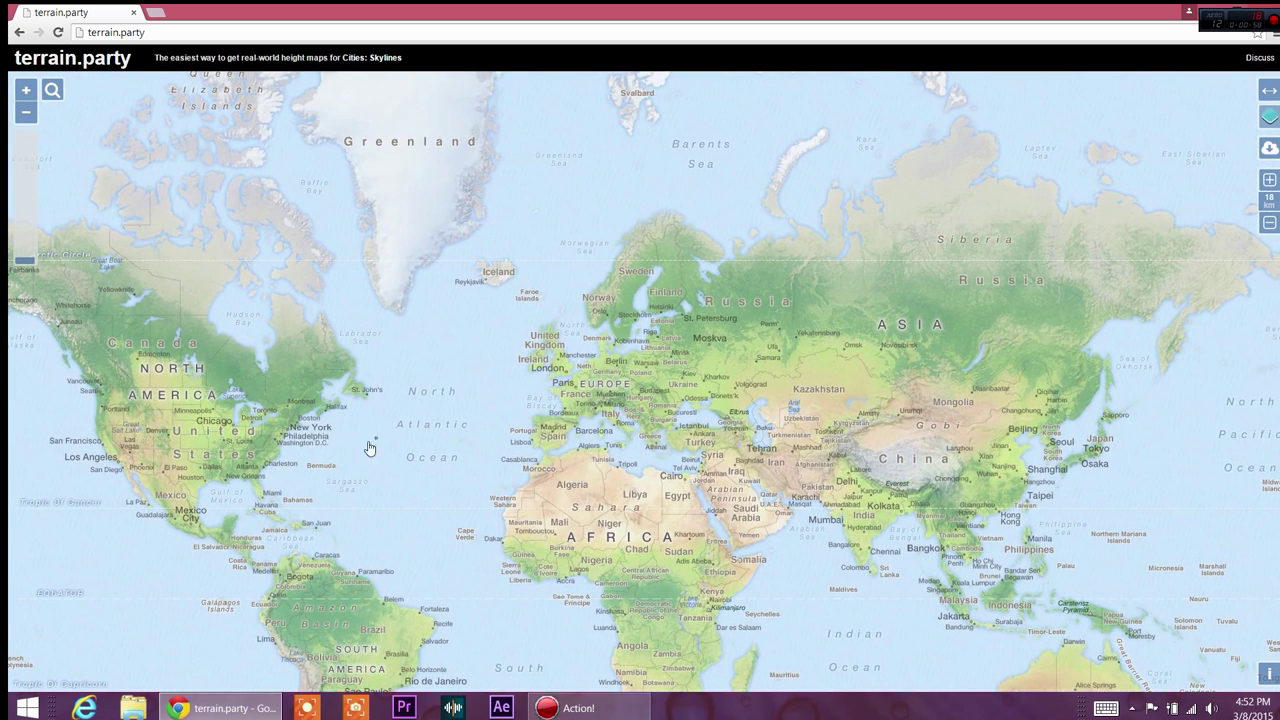
left_click_drag(88, 496, 436, 436)
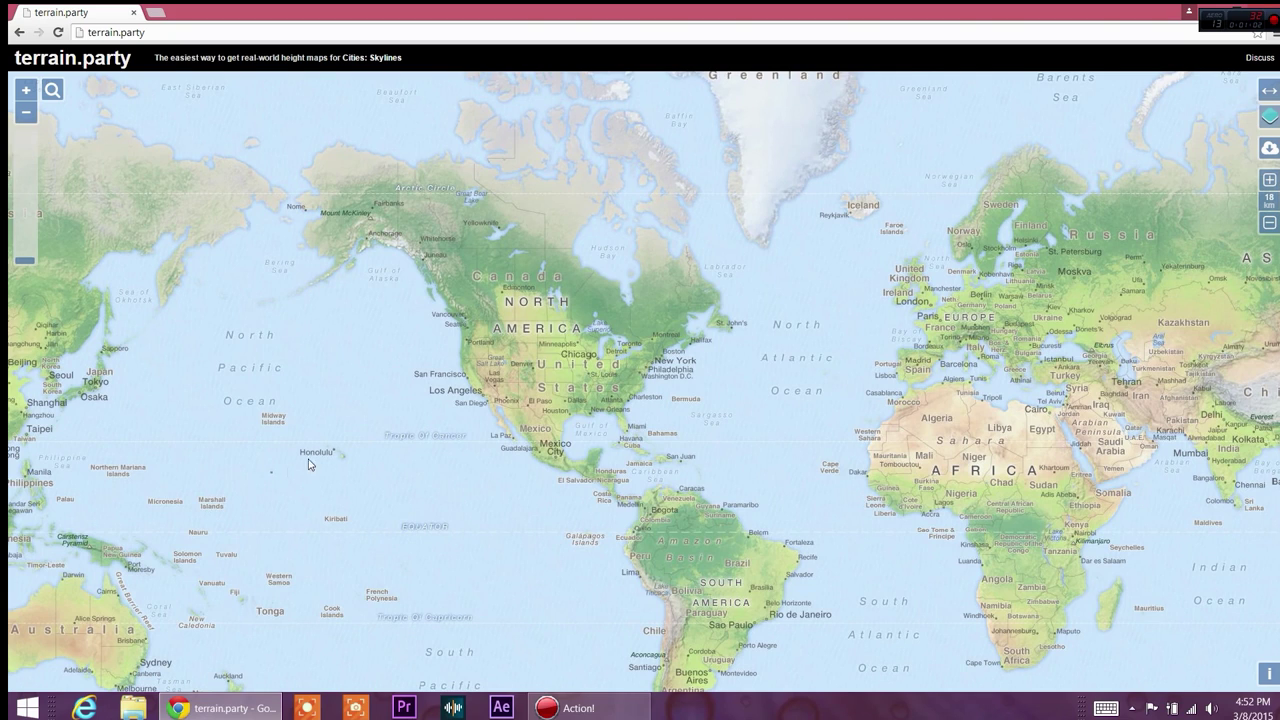
Place the selection square on Oahu, Hawaii, over the south coast between Waipahu and Honolulu.
scroll(299, 463, "up", 5)
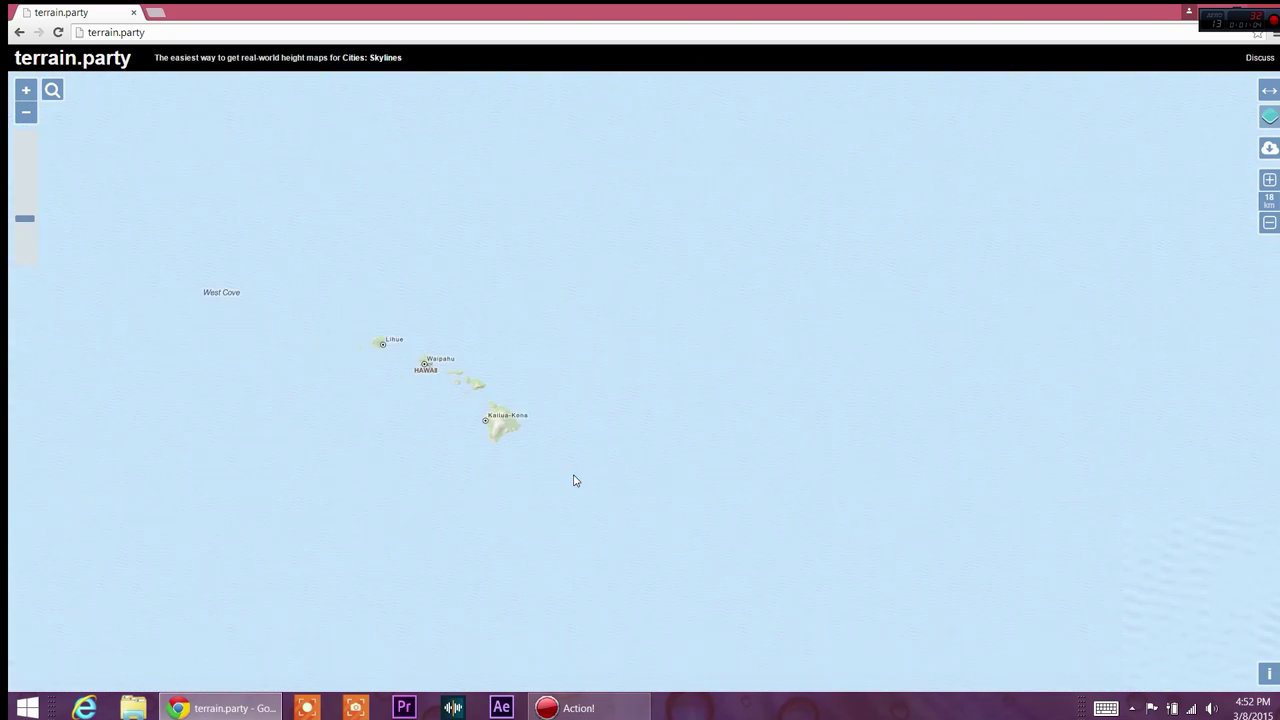
scroll(474, 432, "down", 3)
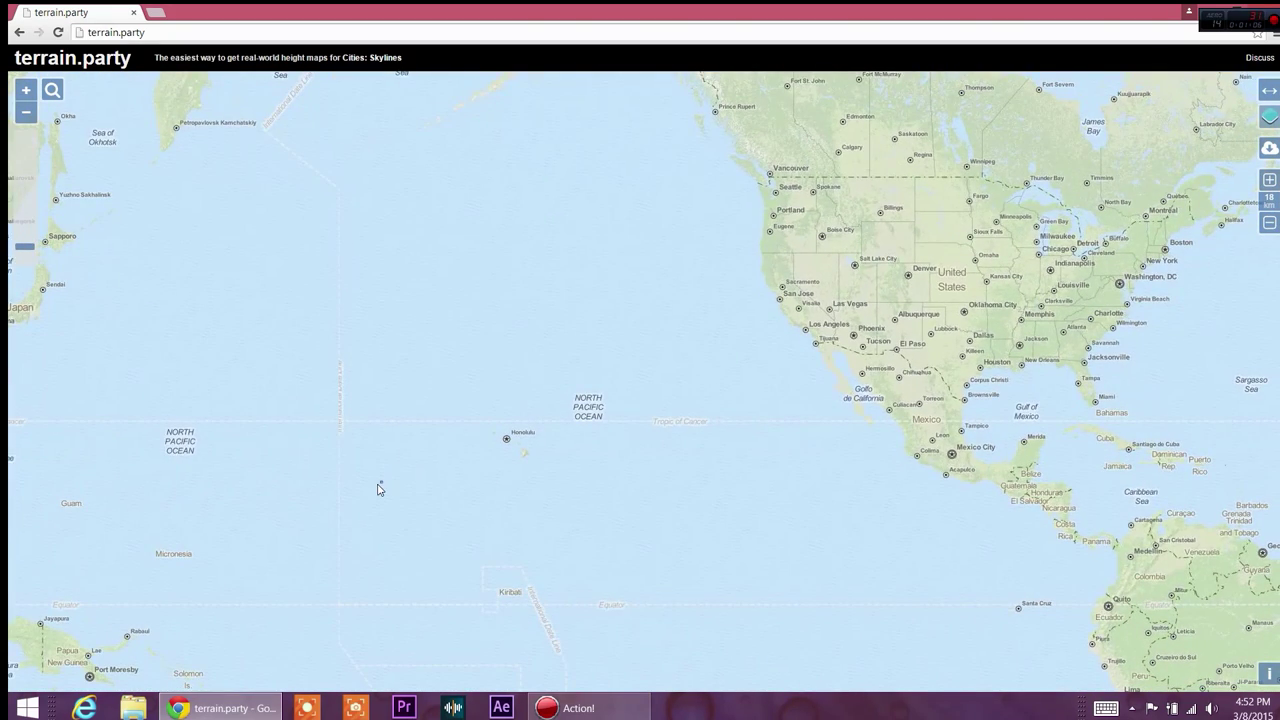
scroll(502, 445, "up", 3)
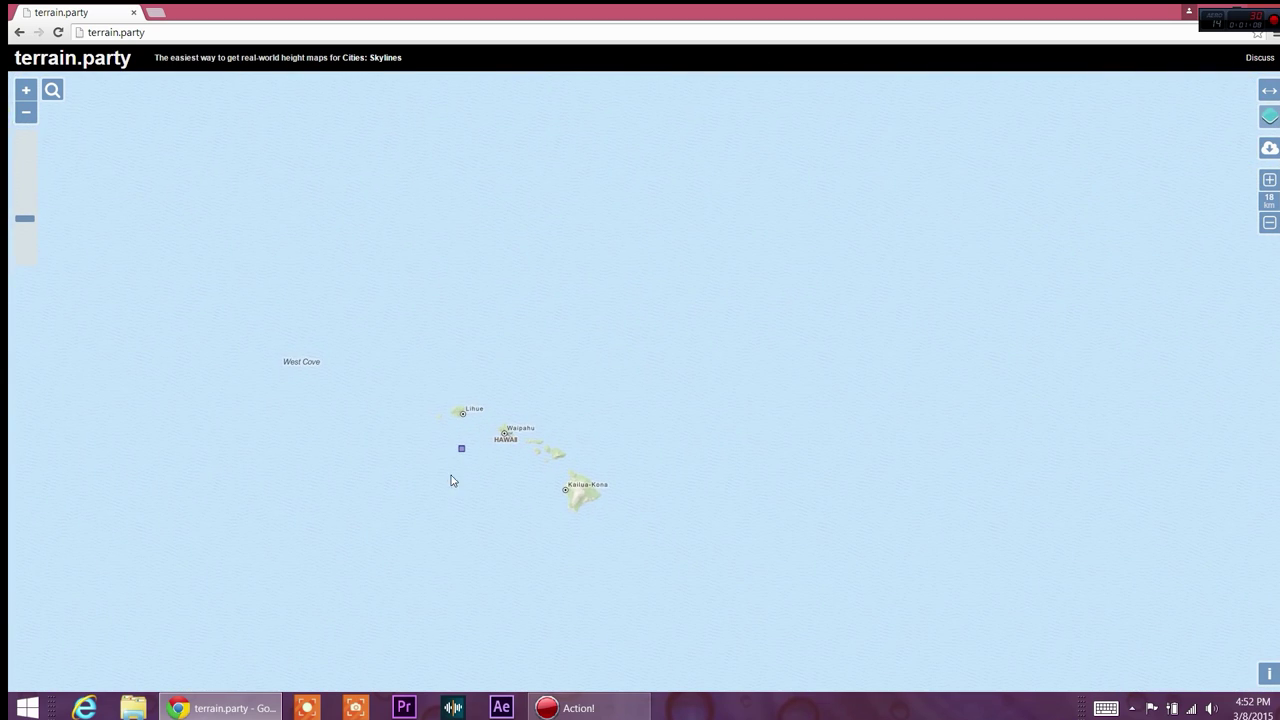
scroll(479, 471, "up", 5)
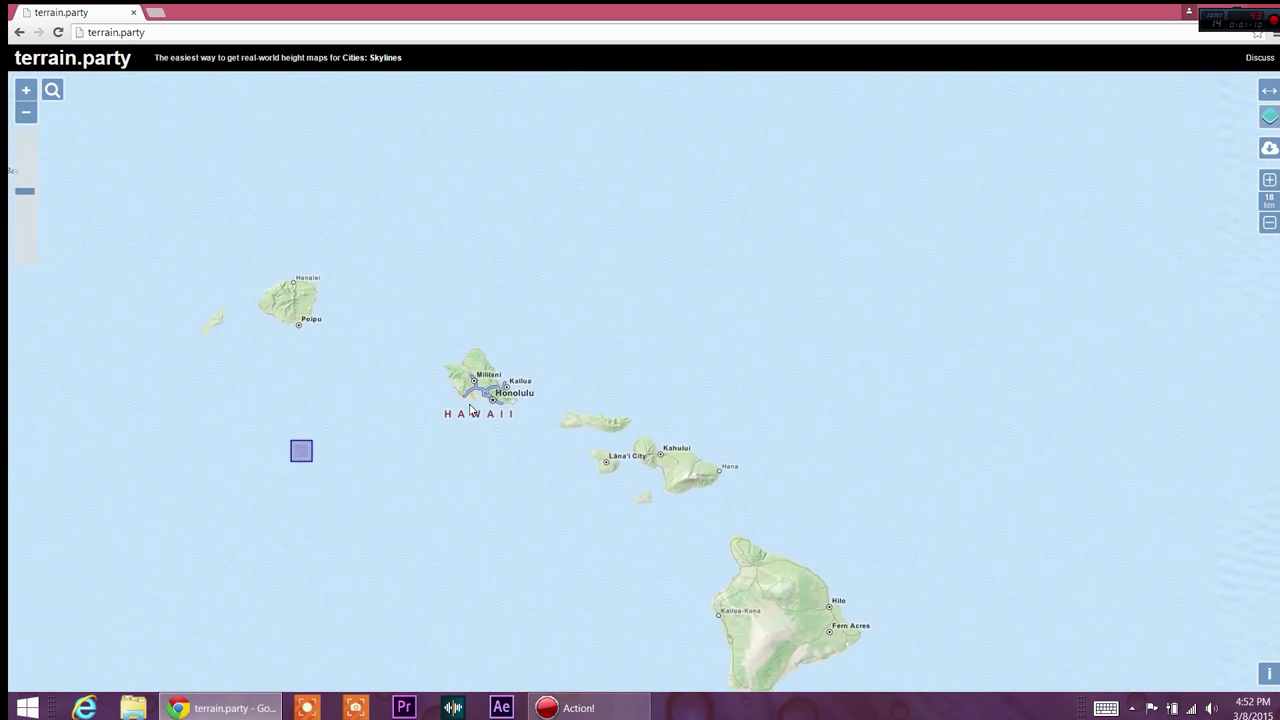
scroll(465, 410, "down", 3)
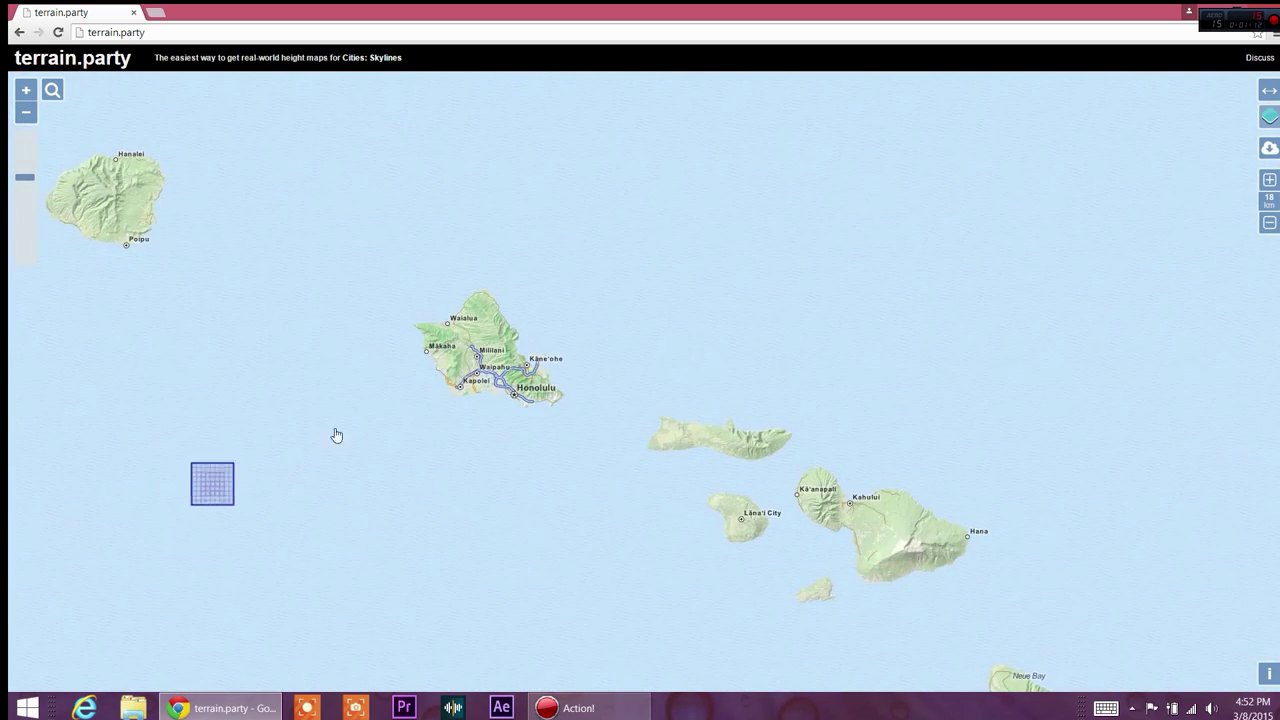
scroll(449, 406, "up", 2)
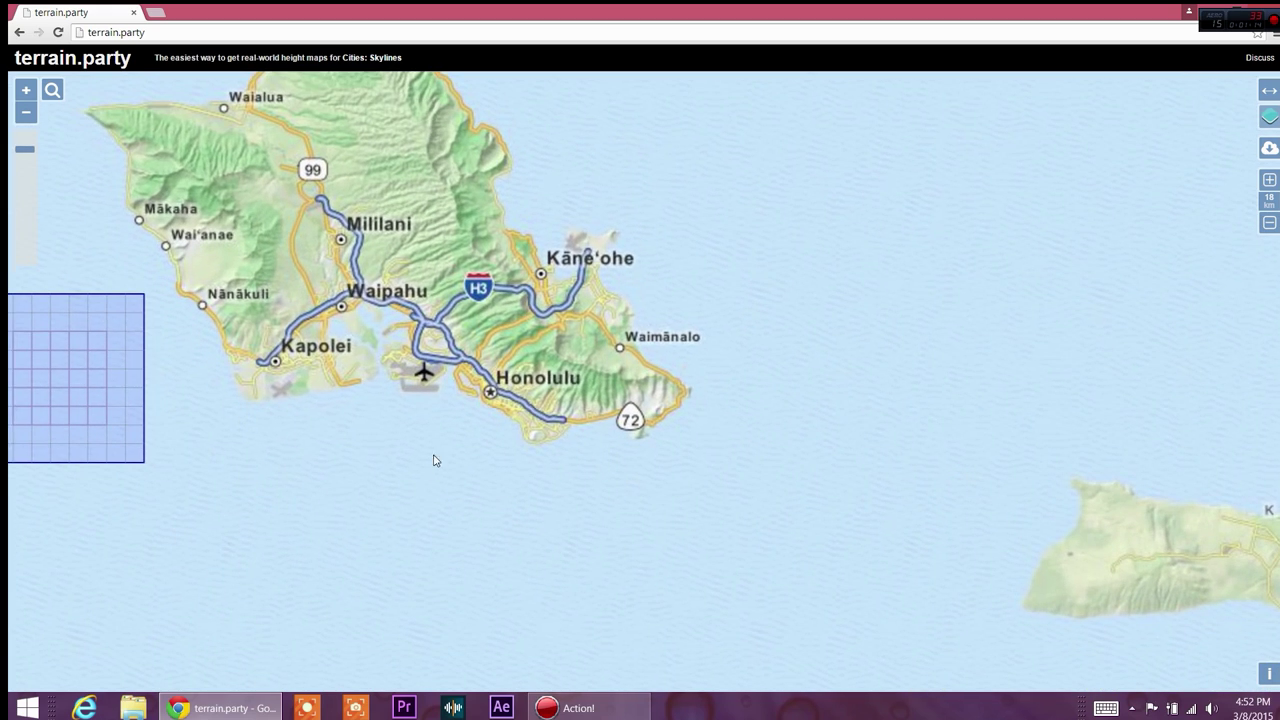
left_click(458, 273)
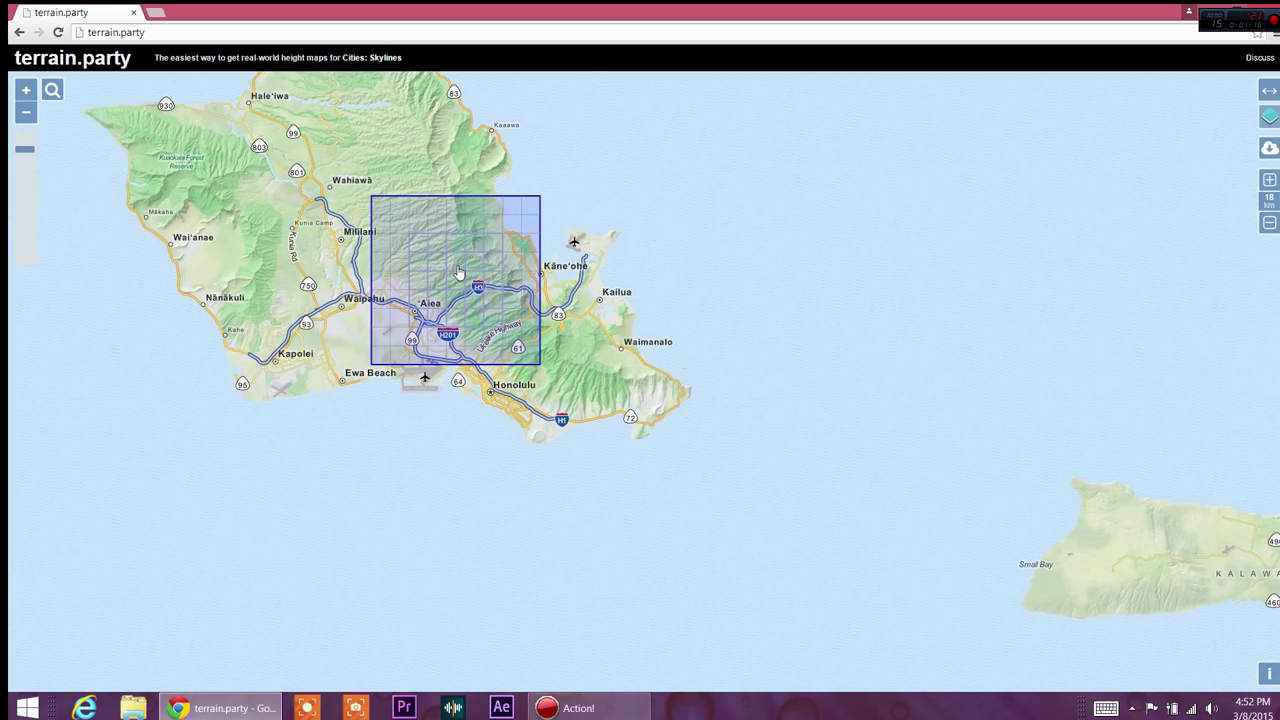
left_click_drag(420, 280, 373, 335)
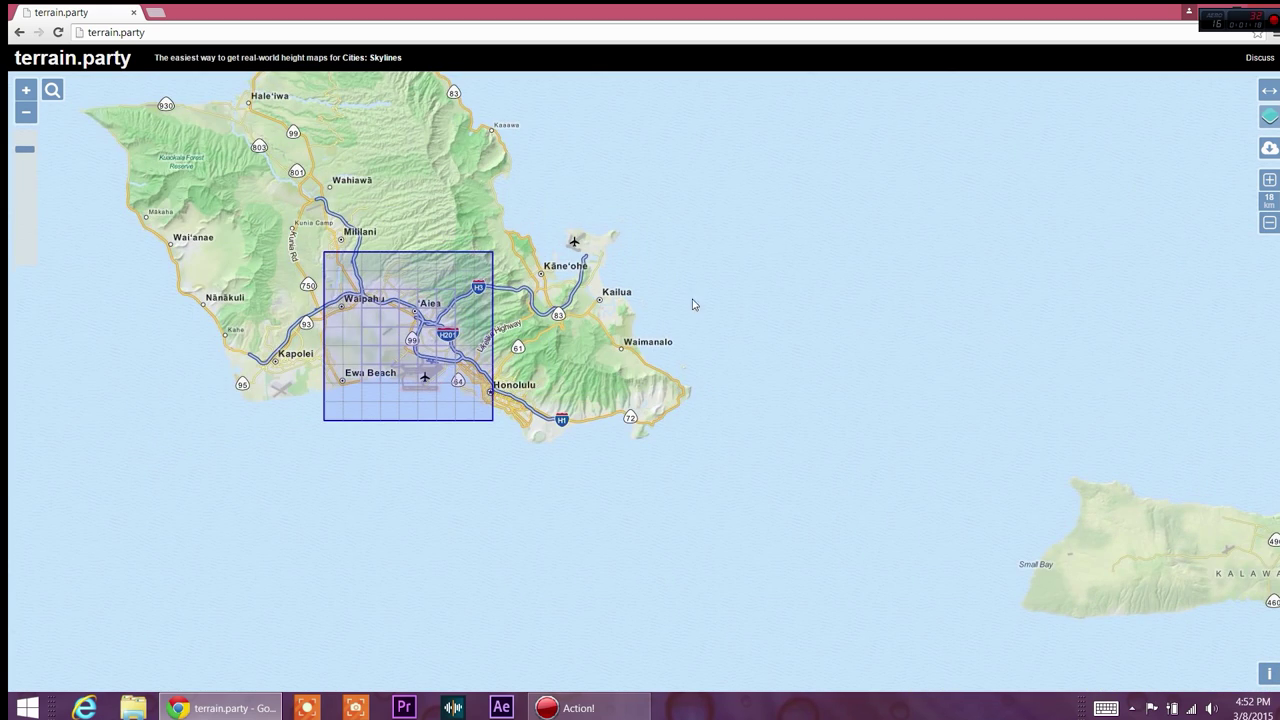
Enlarge the selection square to 30 km and move it over eastern Oahu, covering Honolulu, Kāneʻohe and Waimanalo.
left_click(1270, 179)
left_click(1270, 179)
left_click(1270, 180)
left_click(1270, 180)
left_click(1270, 180)
left_click(1270, 180)
left_click(1270, 180)
left_click(1270, 180)
left_click(1270, 180)
left_click(1270, 180)
left_click(1270, 180)
left_click(1270, 180)
left_click_drag(499, 337, 651, 350)
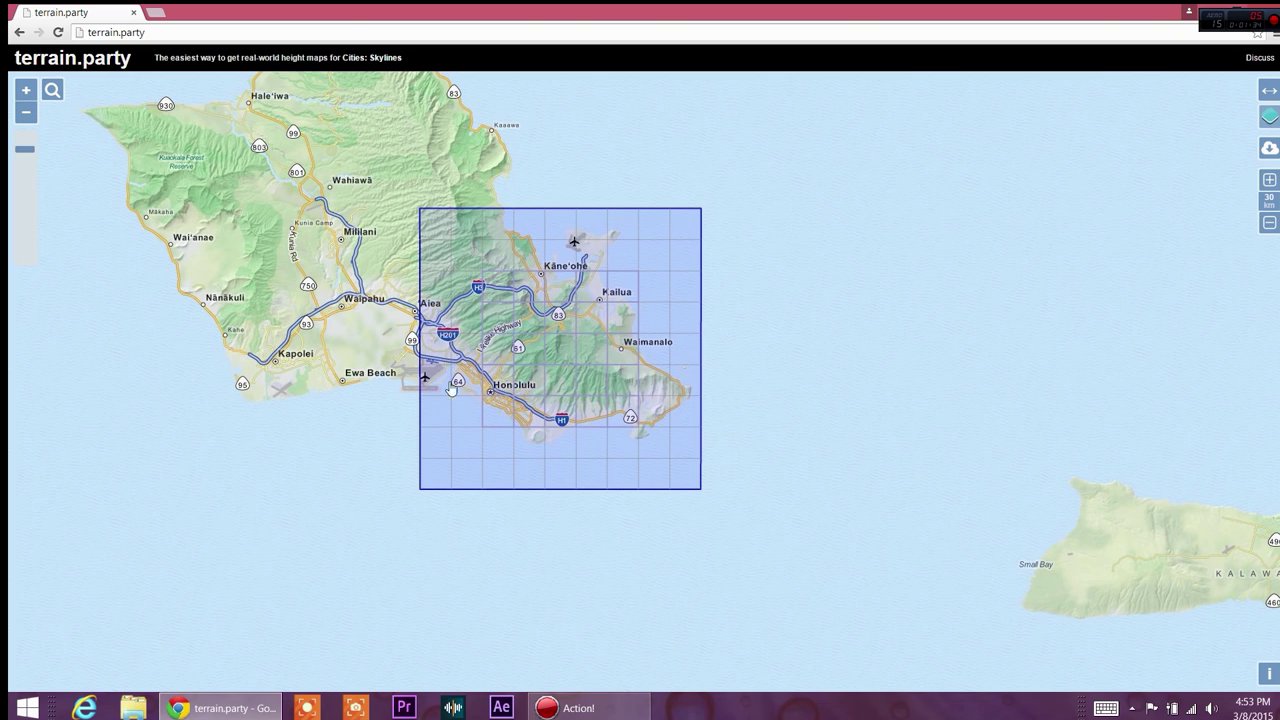
left_click_drag(592, 340, 578, 324)
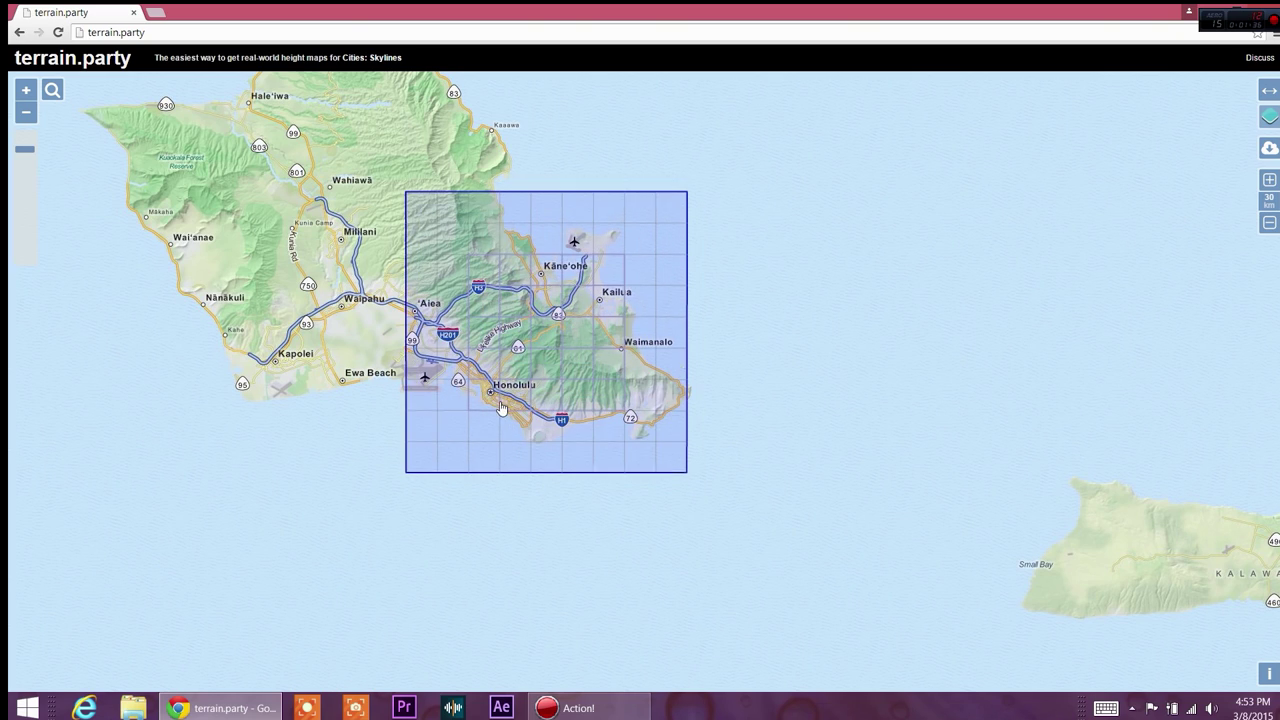
Enlarge the selection square to 40 km and shift it so it reaches west to Mililani and Waipahu.
left_click(1270, 180)
left_click(1270, 180)
left_click(1270, 180)
left_click(1270, 180)
left_click(1270, 180)
left_click_drag(709, 331, 690, 326)
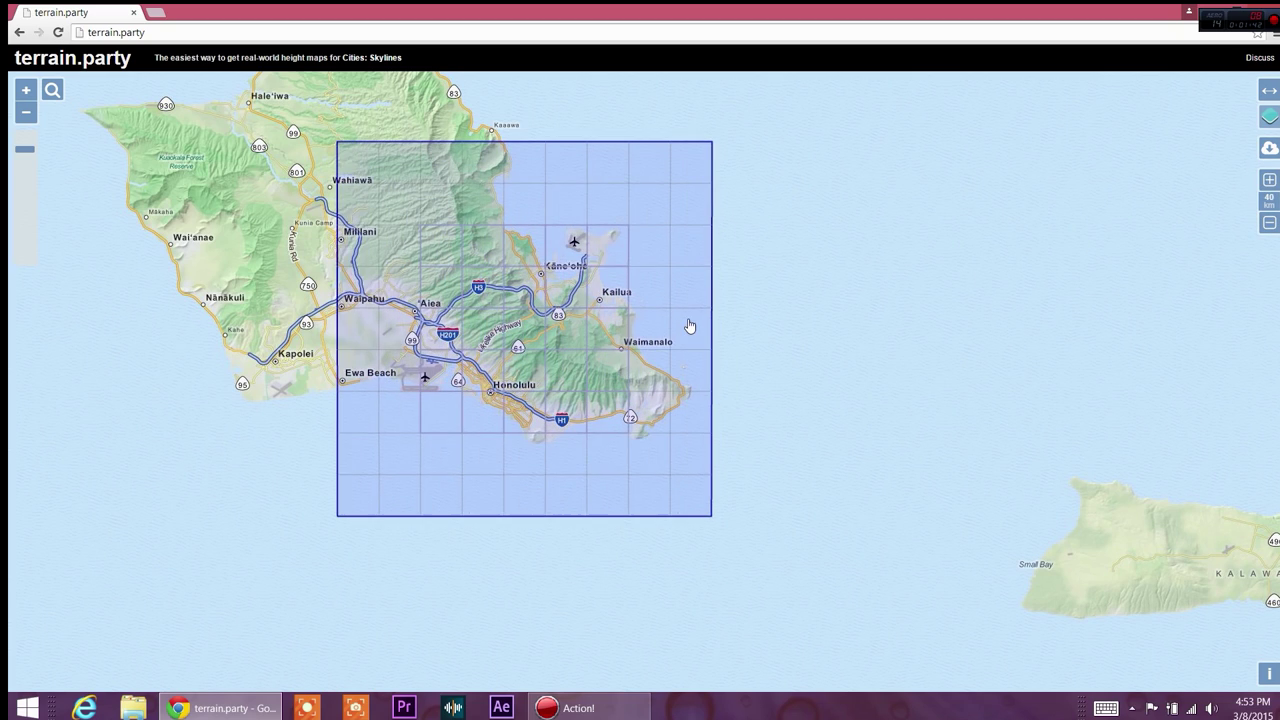
Enlarge the selection square to 60 km and position it to cover nearly the whole island of Oahu.
left_click(1273, 182)
left_click(1273, 182)
left_click(1273, 182)
left_click(1273, 182)
left_click(1273, 182)
left_click(1273, 182)
left_click(1273, 182)
left_click(1273, 182)
left_click(1270, 180)
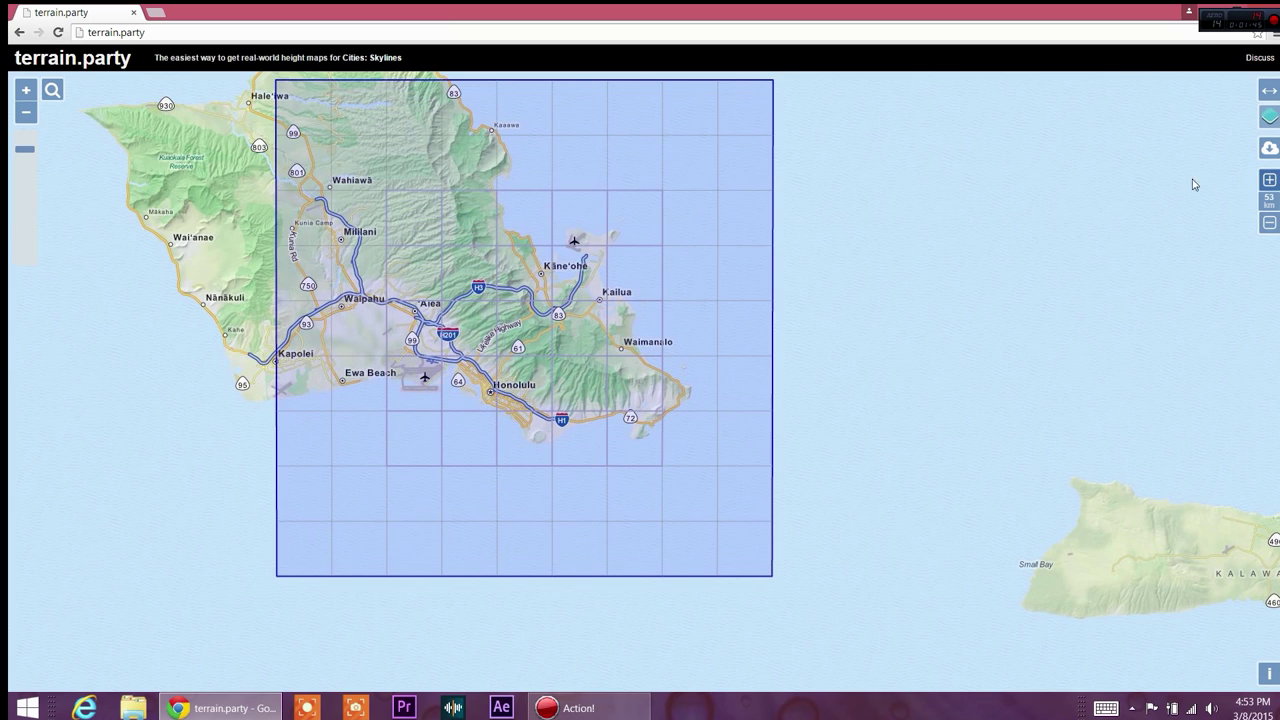
left_click(1270, 180)
left_click(1270, 180)
left_click(1270, 180)
scroll(1003, 214, "down", 1)
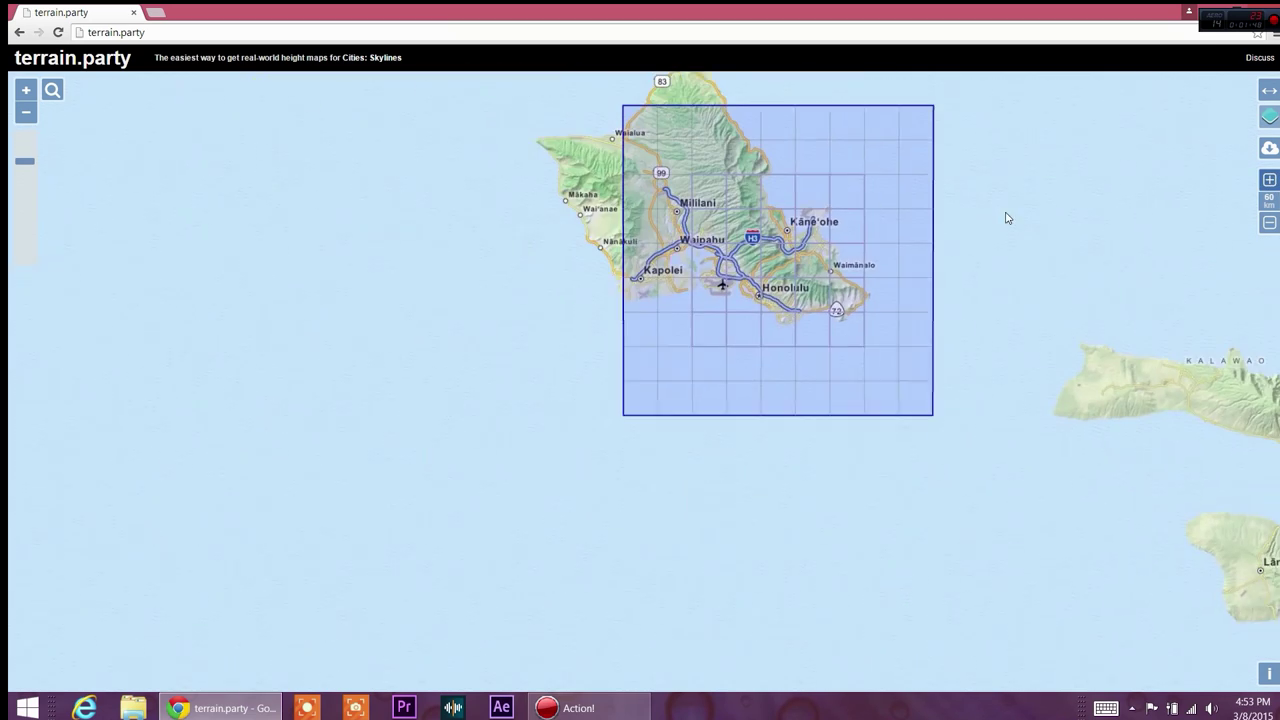
left_click_drag(1018, 196, 903, 354)
left_click_drag(785, 427, 735, 366)
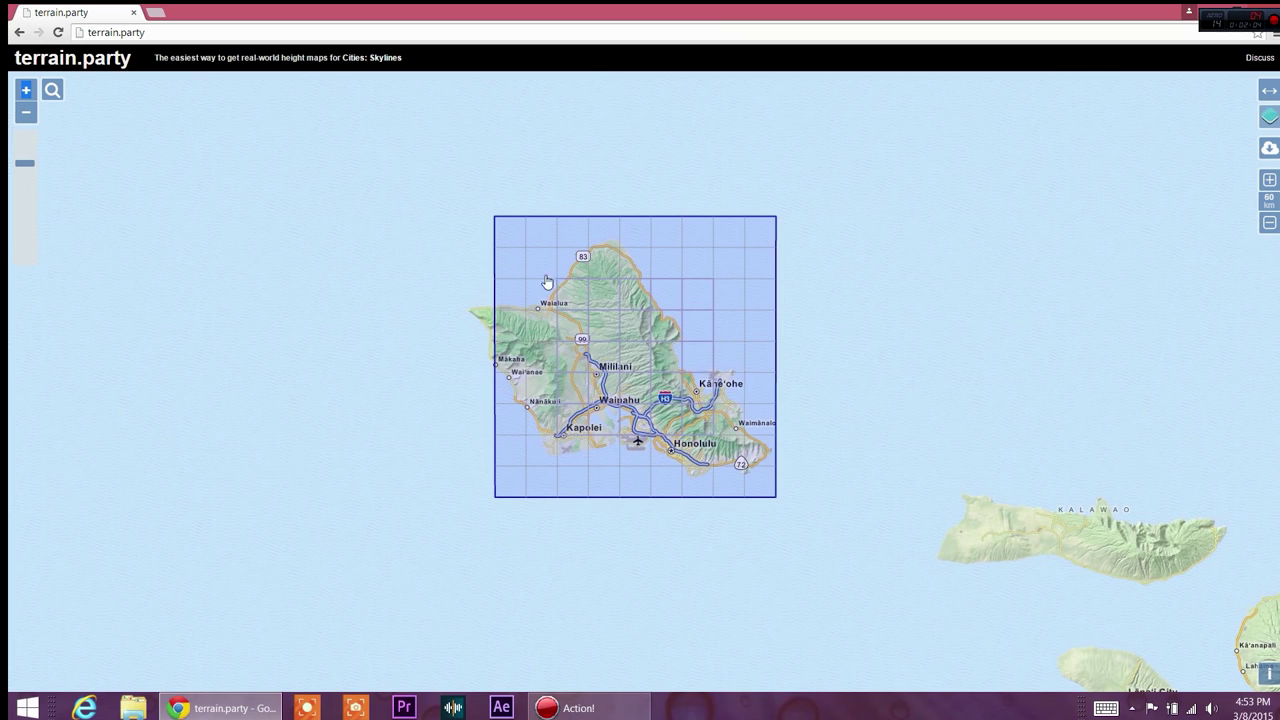
Examine up close how the selection square covers Oahu's terrain, roads and coastlines.
scroll(546, 398, "up", 1)
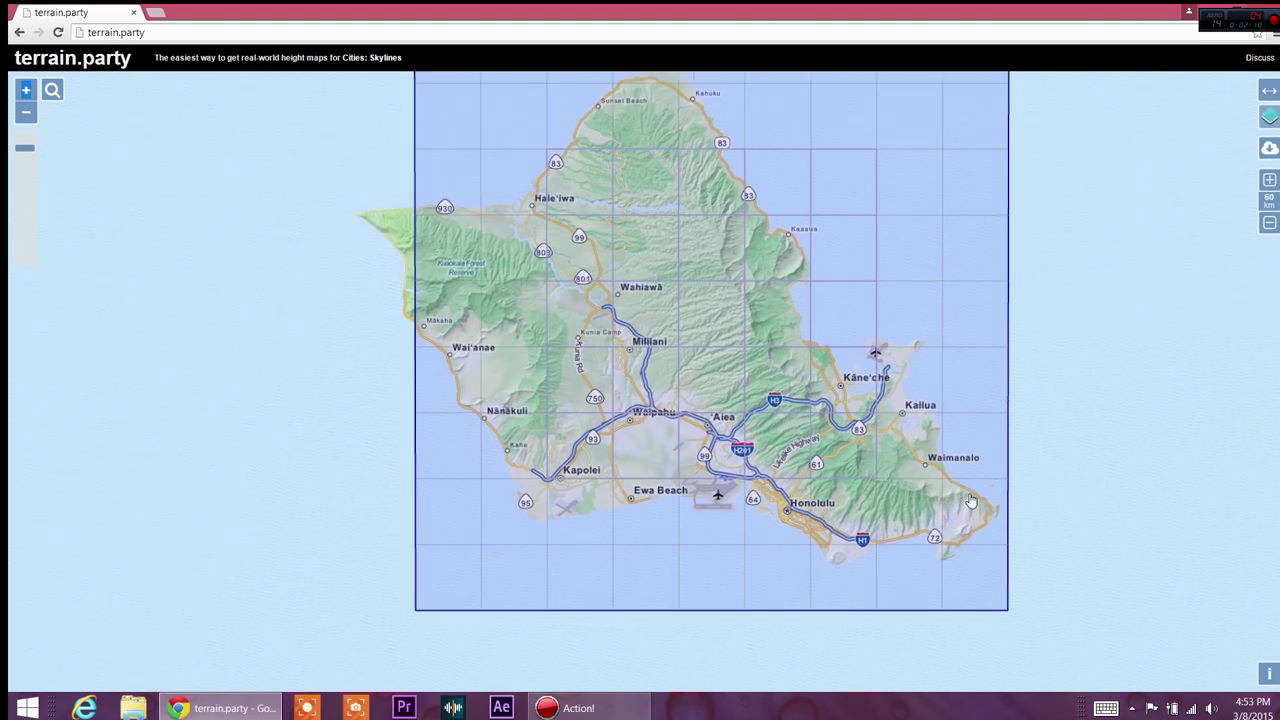
scroll(970, 497, "up", 1)
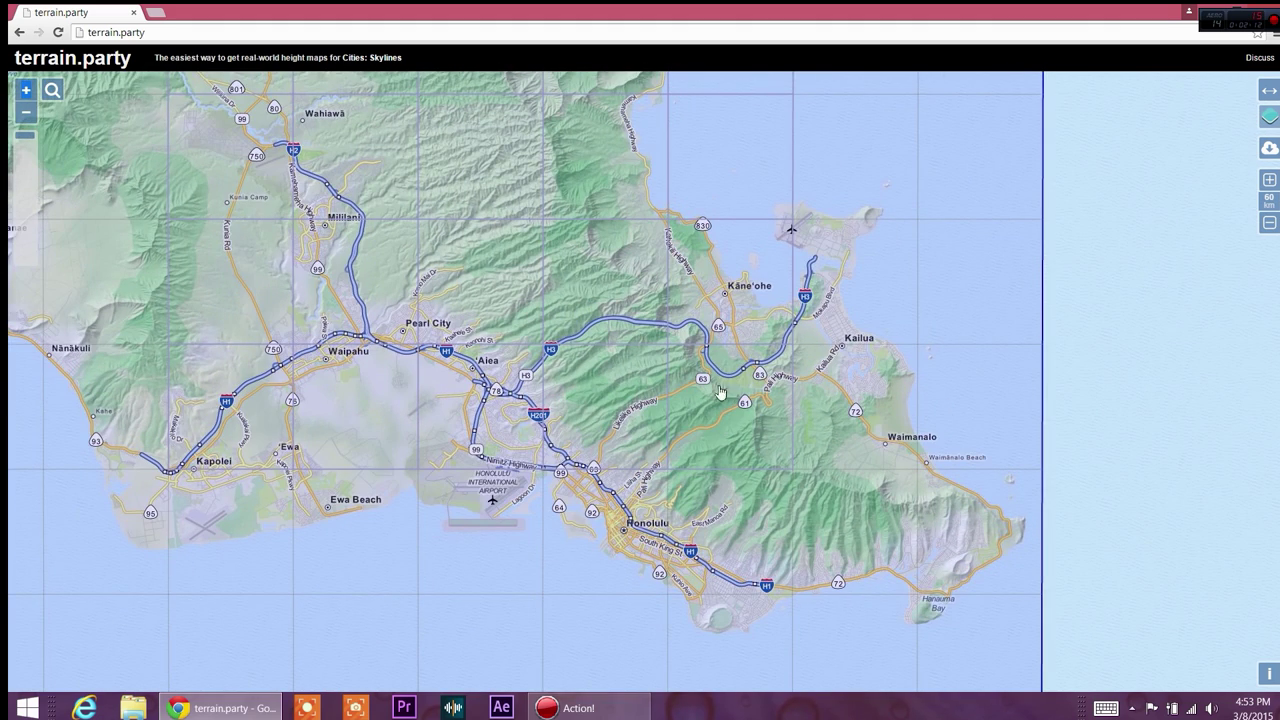
scroll(322, 287, "down", 1)
scroll(410, 266, "down", 1)
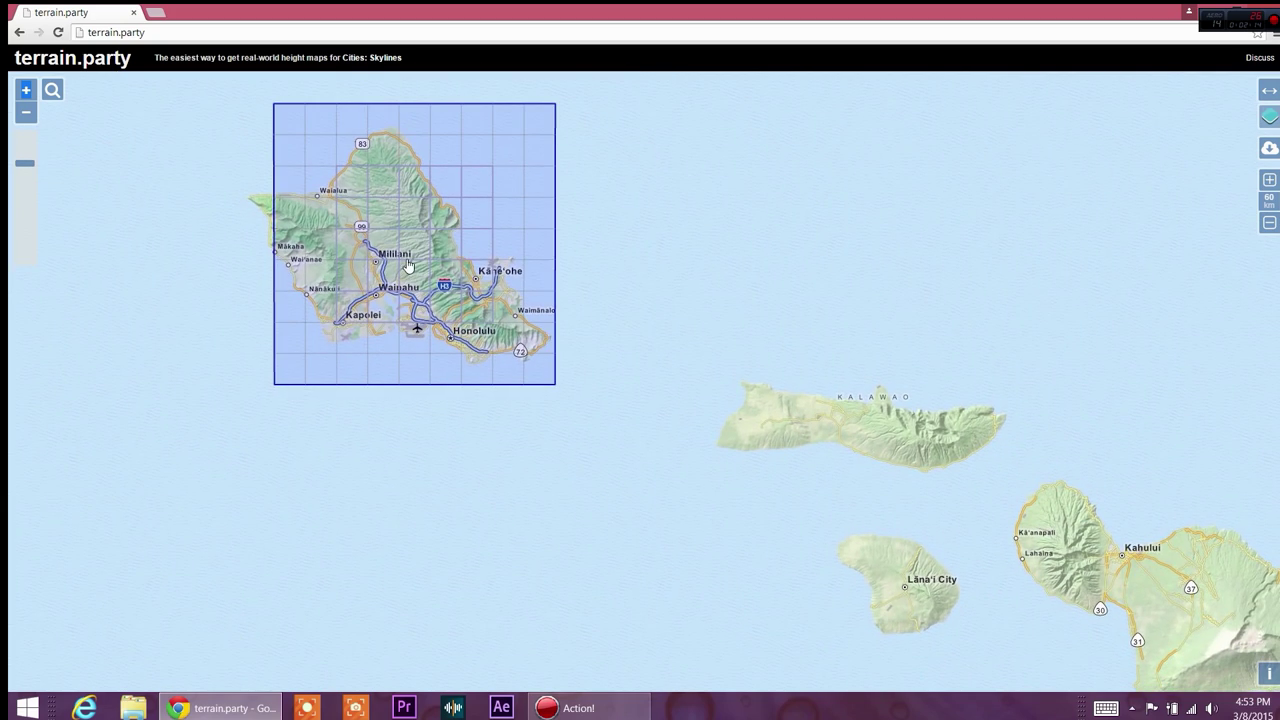
left_click_drag(715, 225, 790, 297)
scroll(684, 318, "up", 2)
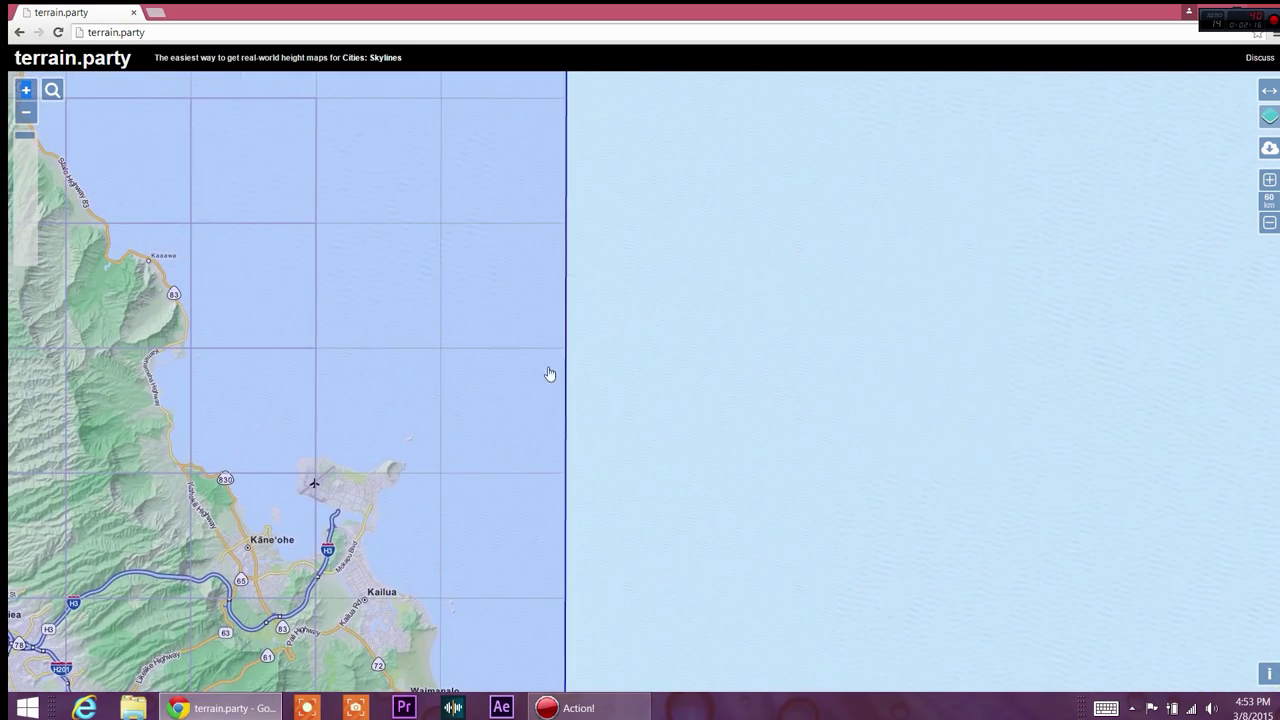
left_click_drag(543, 373, 948, 180)
scroll(360, 389, "down", 2)
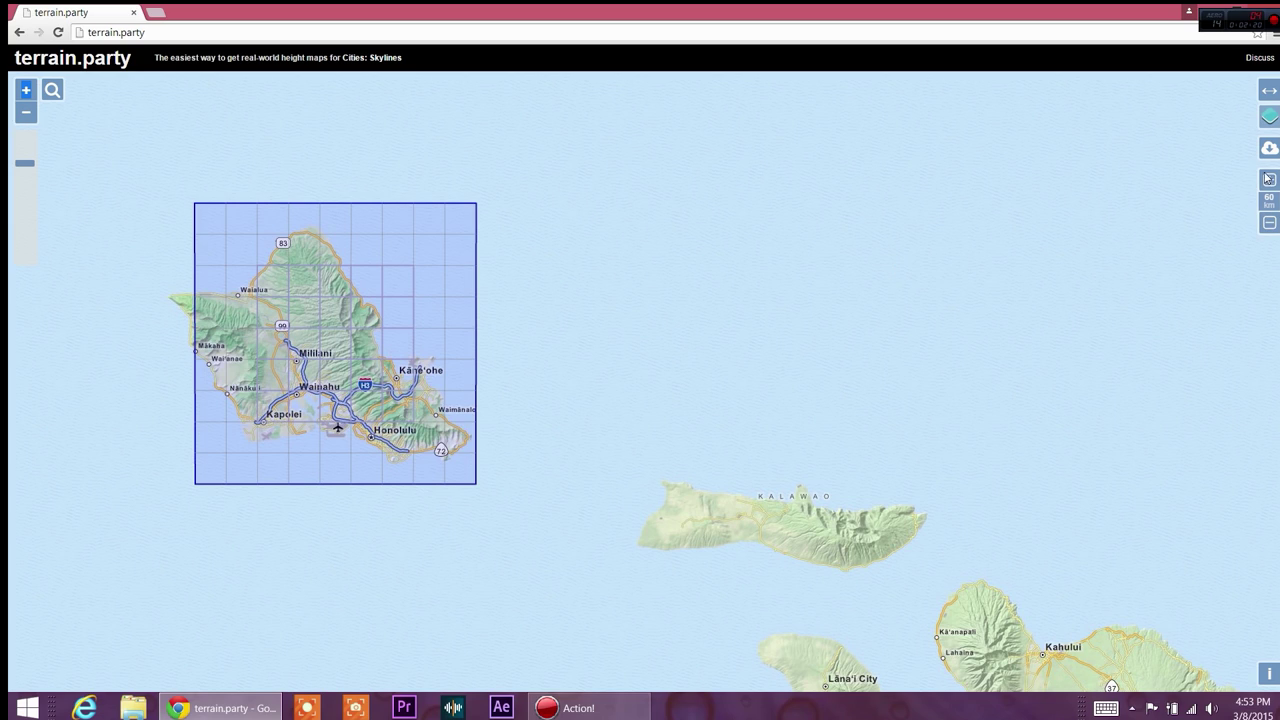
Download the height map of the selected area, giving it a name that starts with "Map of Honolulu - ".
mouse_move(1264, 145)
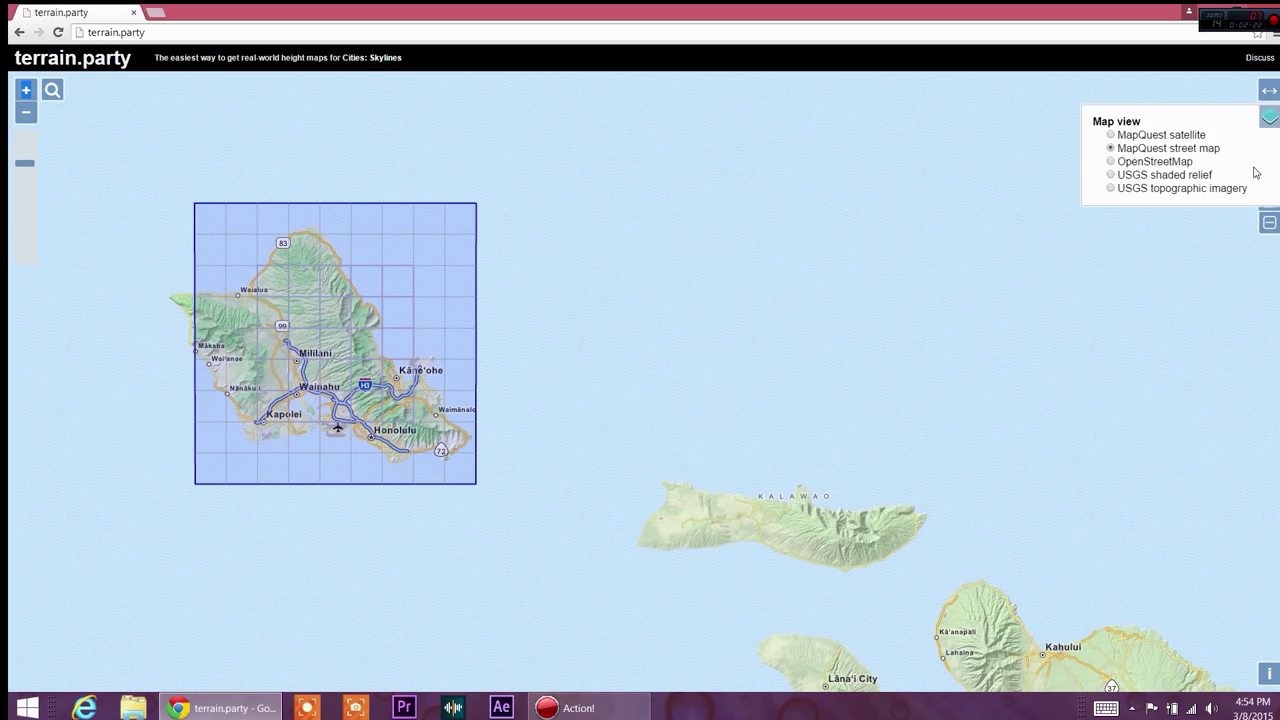
left_click(1270, 148)
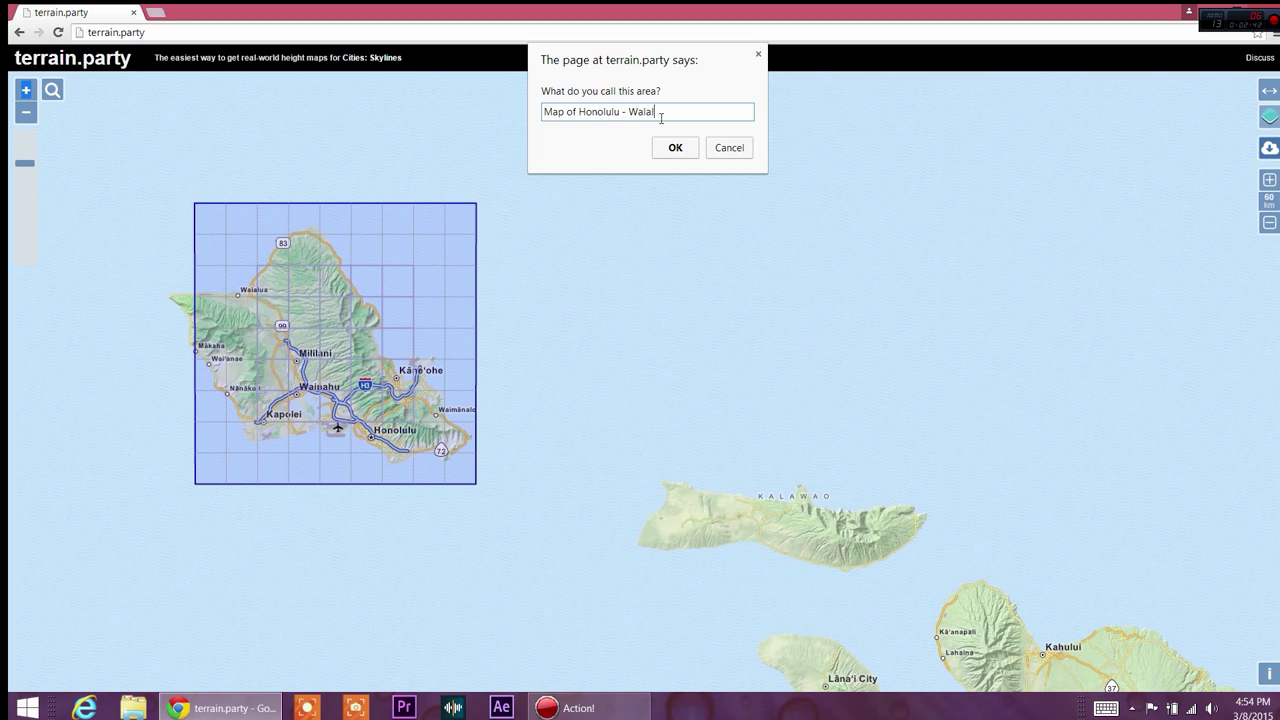
left_click(675, 147)
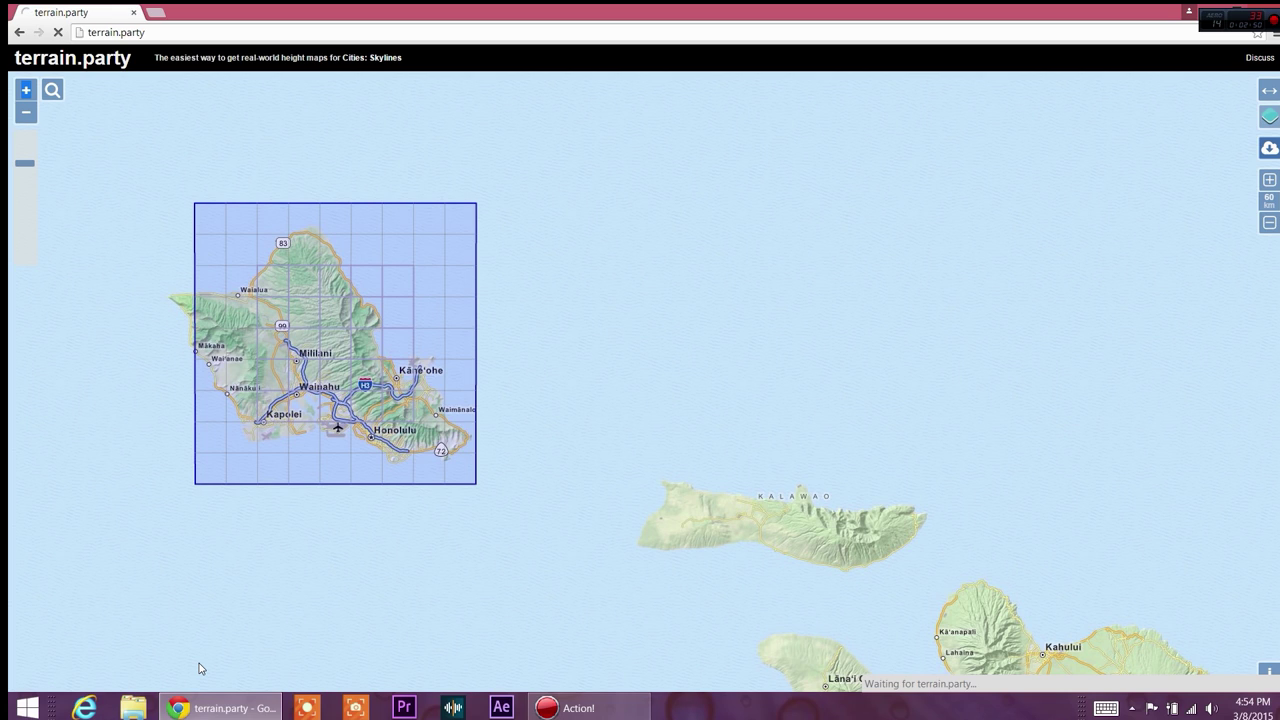
scroll(166, 646, "down", 1)
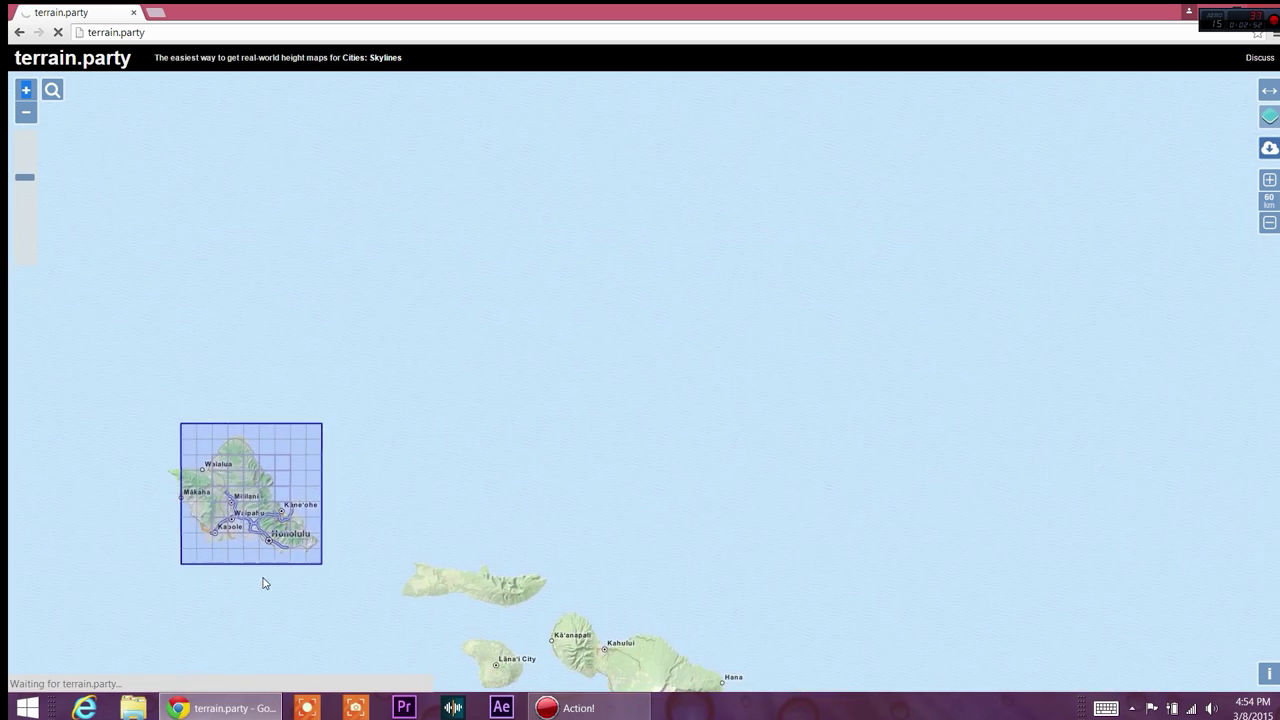
left_click_drag(265, 583, 417, 443)
scroll(394, 517, "down", 2)
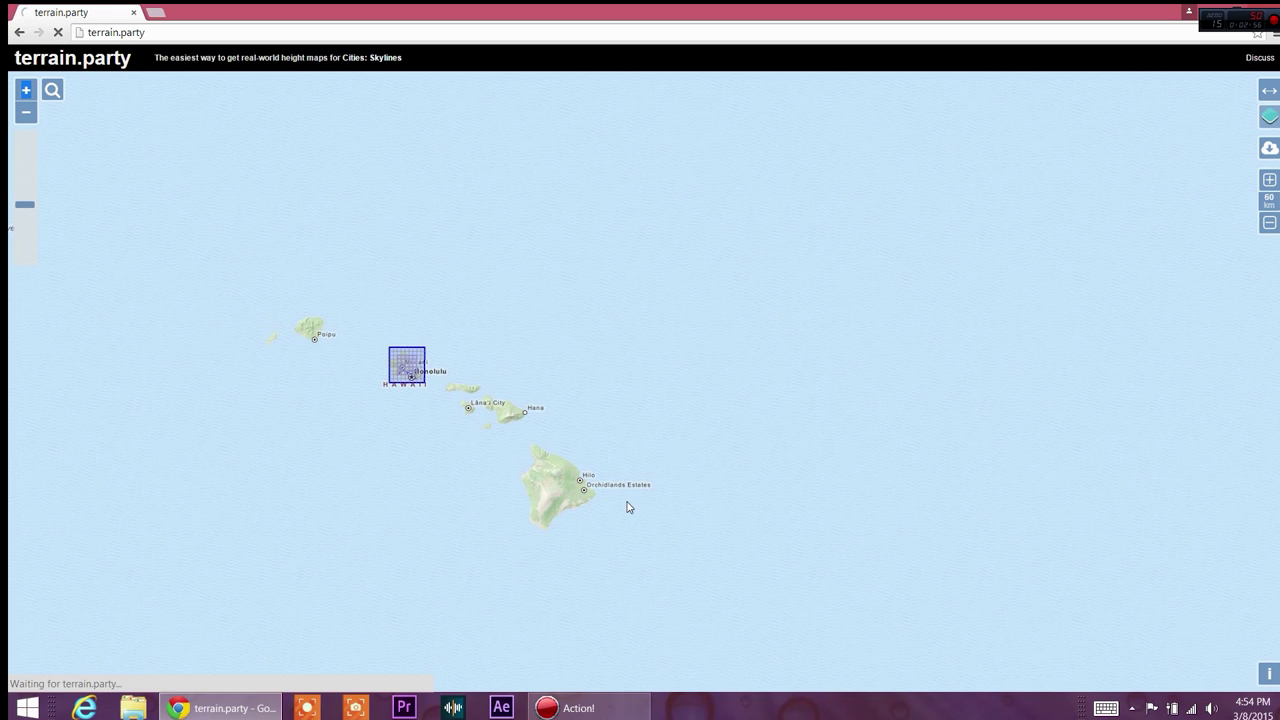
scroll(290, 350, "up", 1)
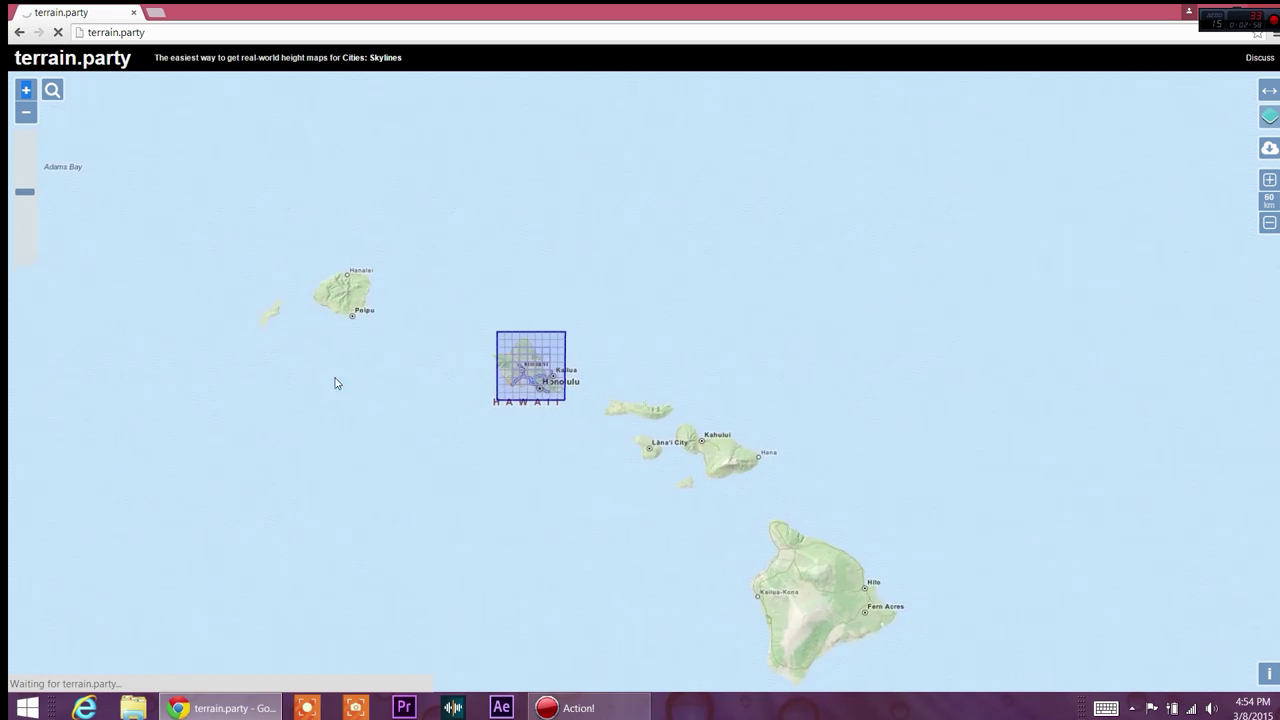
left_click_drag(549, 414, 426, 437)
scroll(426, 437, "up", 2)
left_click_drag(340, 438, 409, 518)
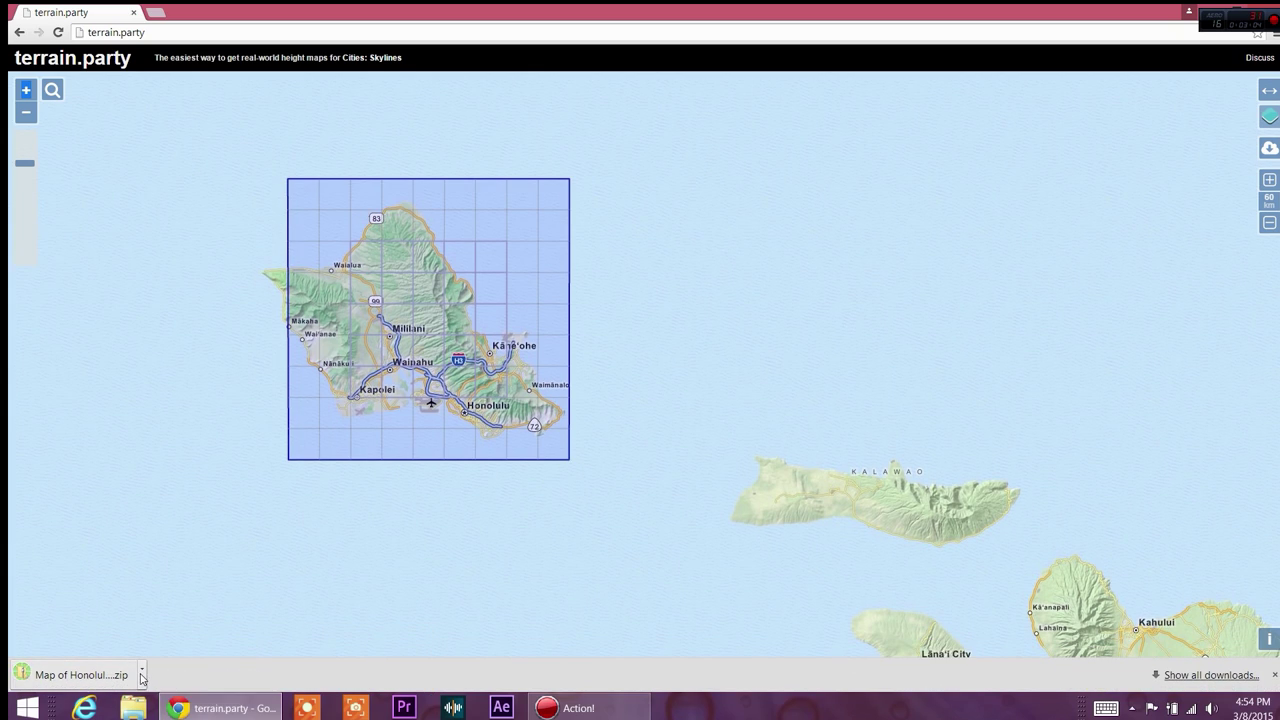
Open the downloaded Map of Honolulu zip archive and maximize its window.
left_click(143, 670)
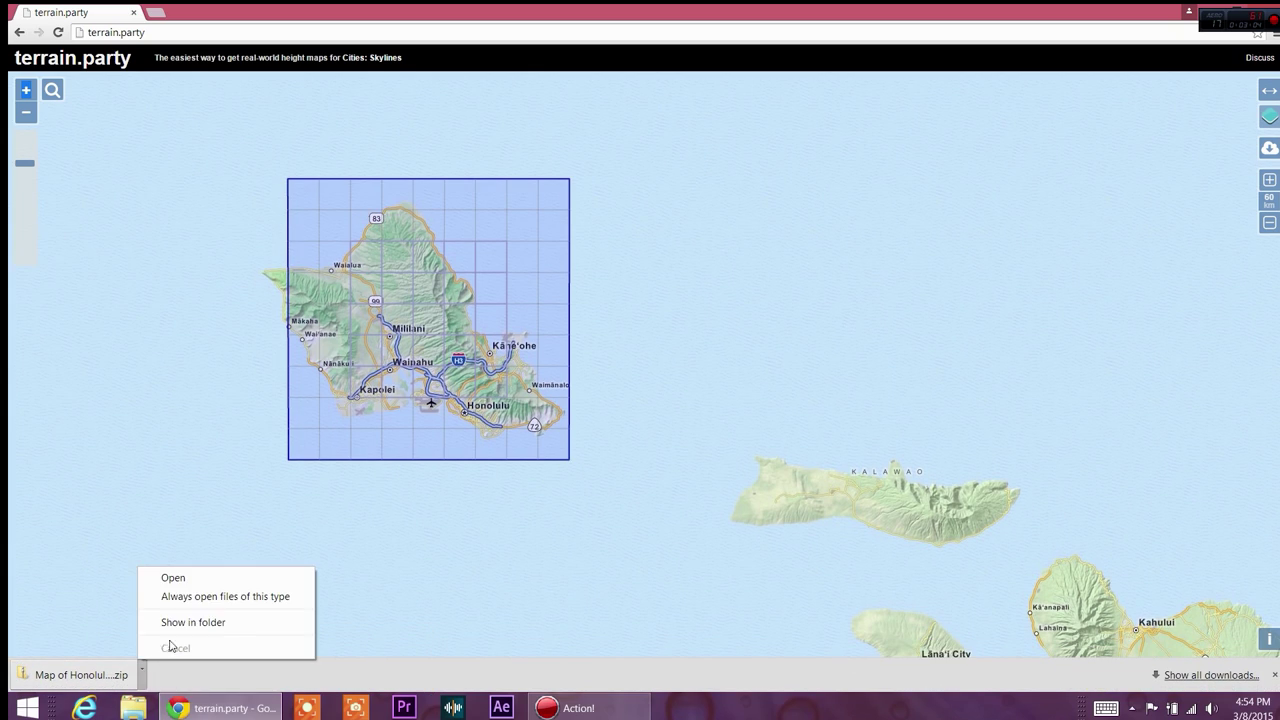
left_click(198, 582)
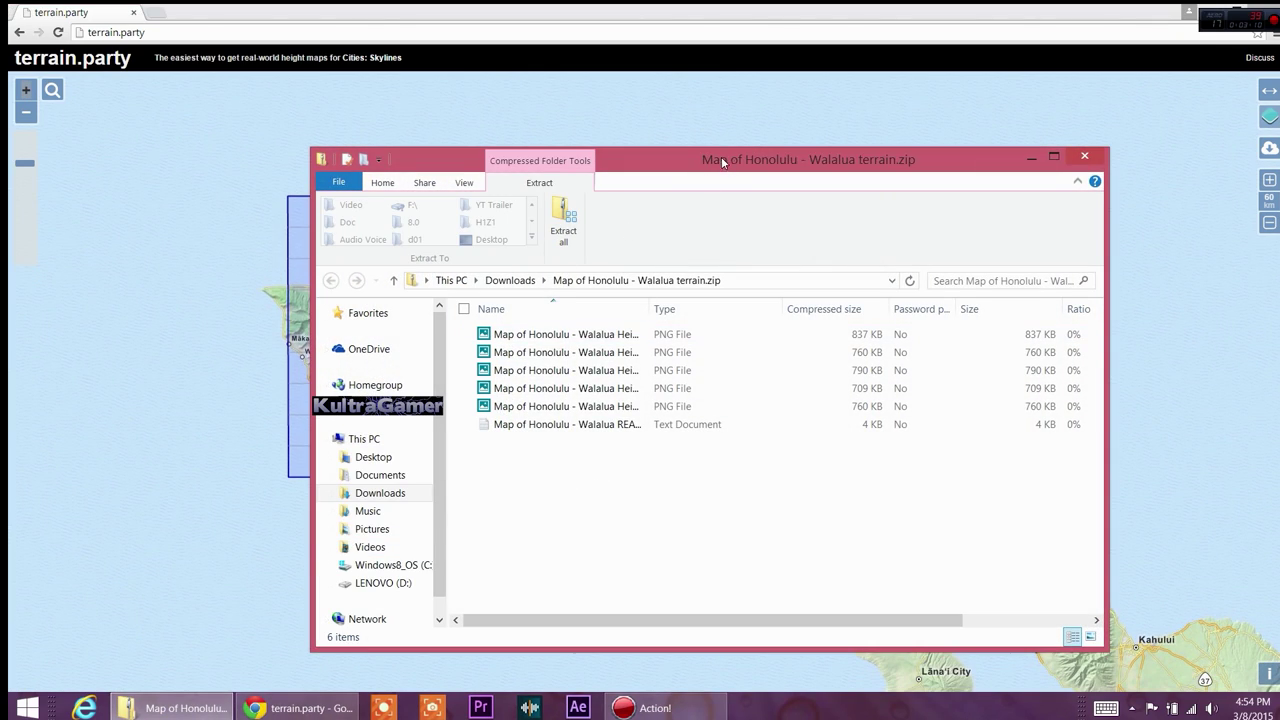
left_click_drag(727, 163, 673, 151)
left_click(999, 146)
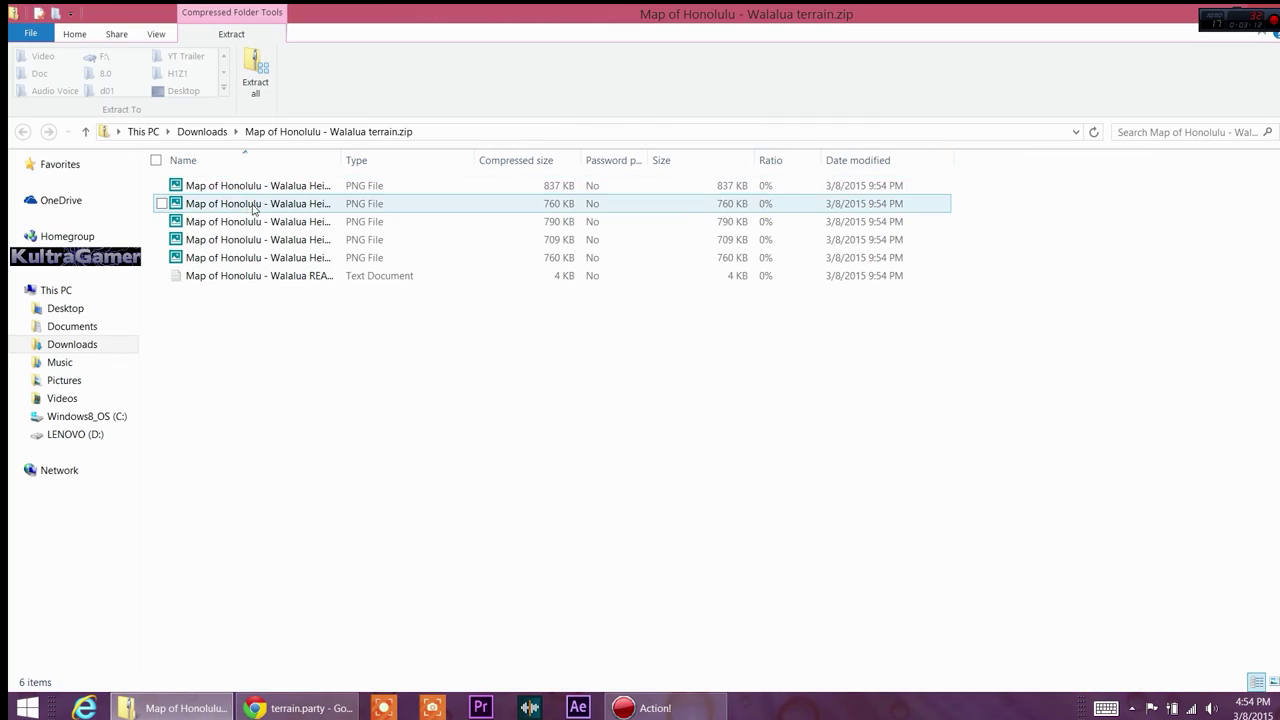
Look over the PNG height maps contained in the Map of Honolulu archive.
left_click_drag(155, 268, 272, 182)
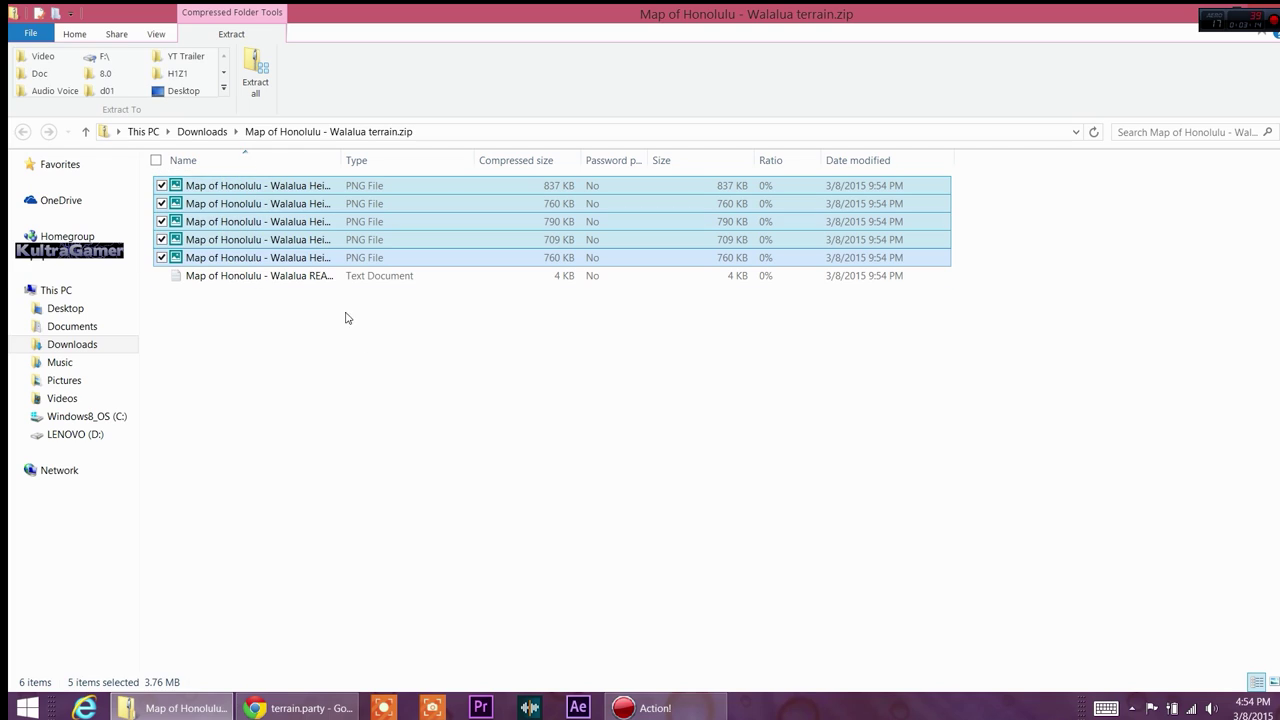
left_click(486, 420)
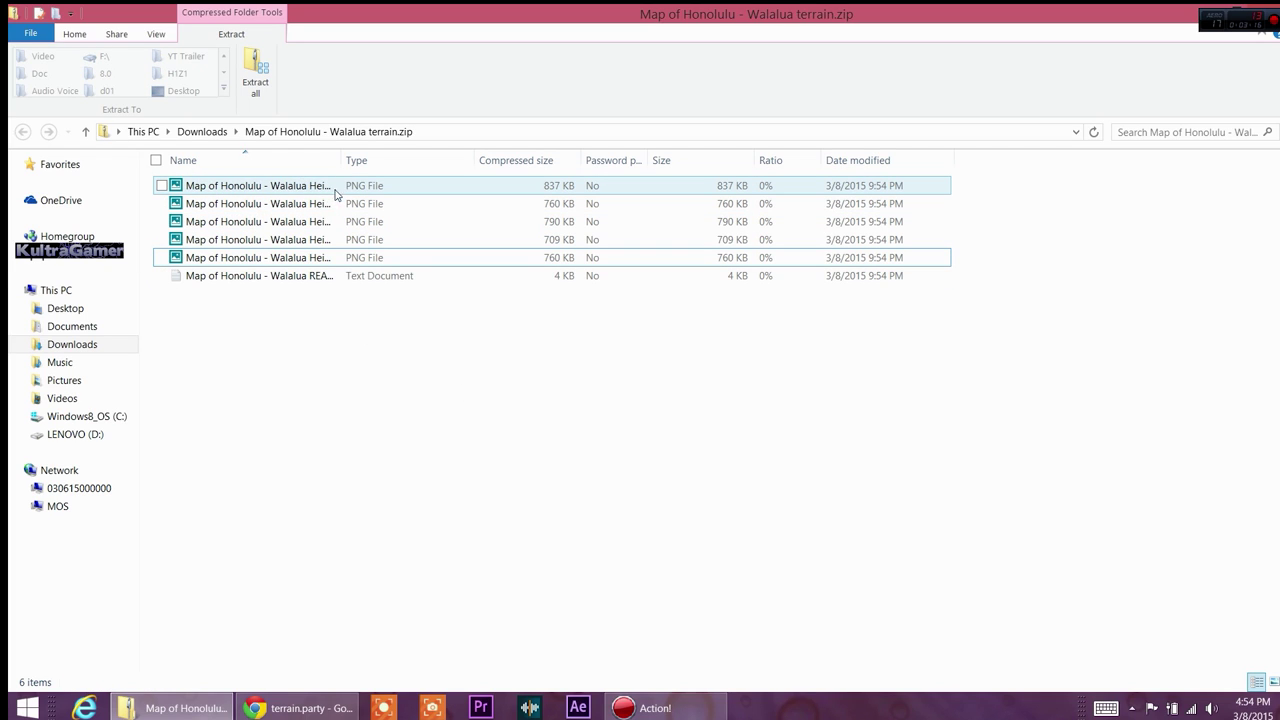
left_click_drag(590, 343, 530, 172)
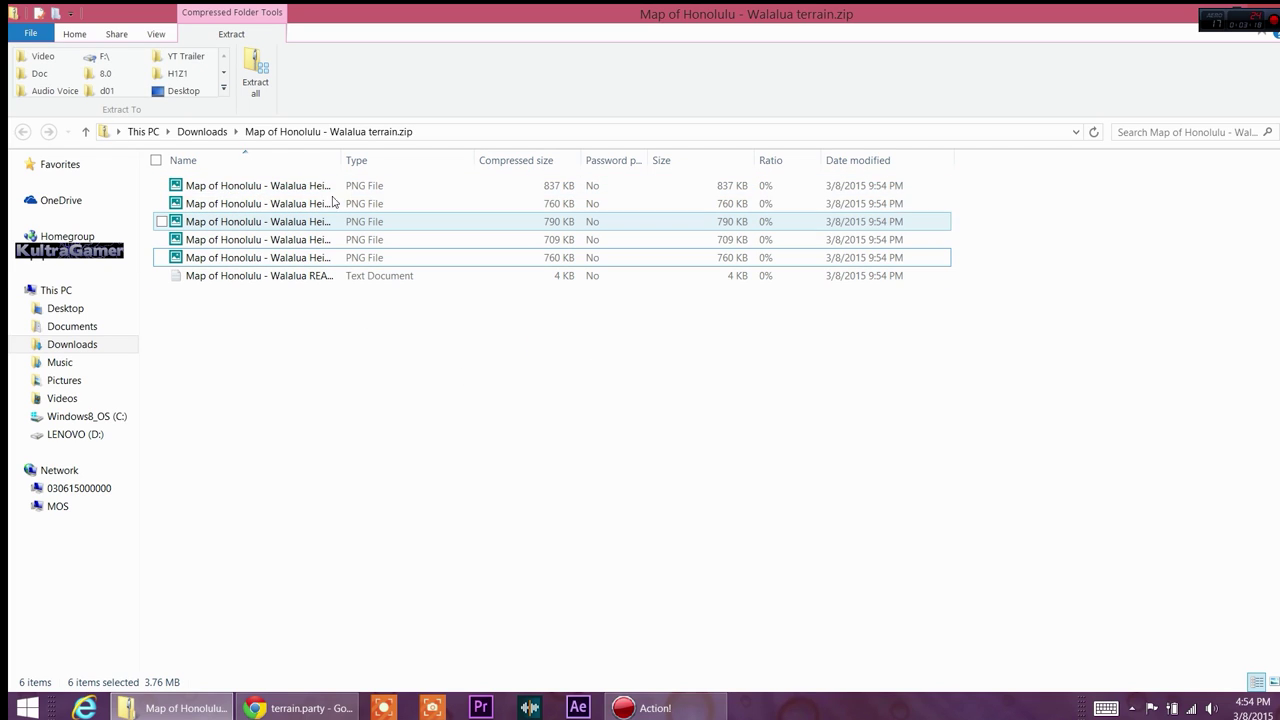
double_click(299, 186)
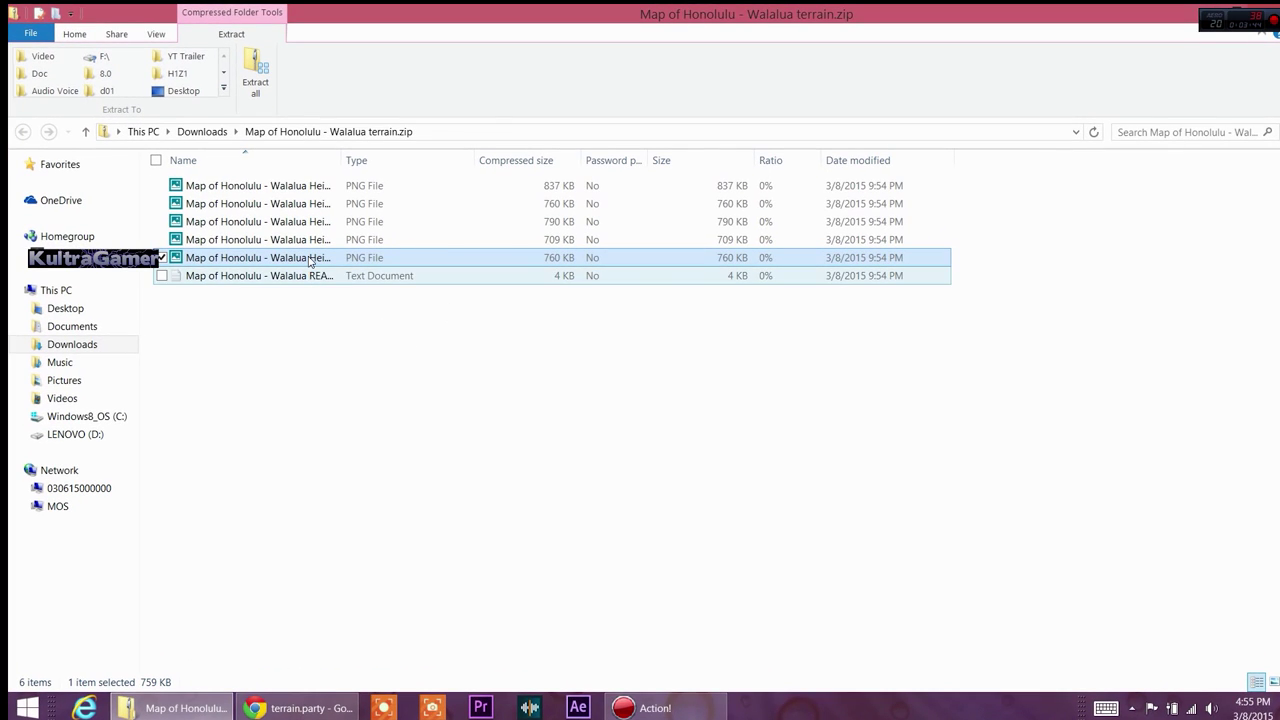
Check the full file name of the last PNG in its properties and copy that USGS NED 10m height map.
right_click(310, 262)
left_click(258, 344)
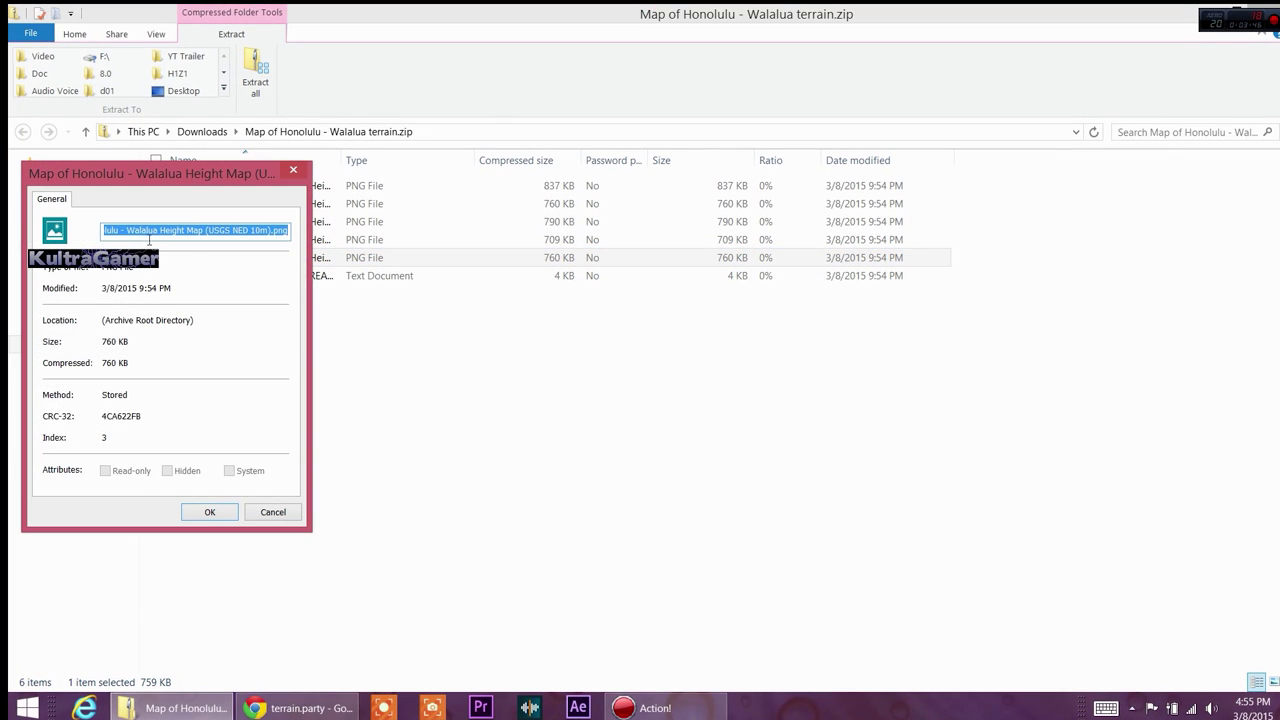
left_click(294, 172)
right_click(234, 258)
left_click(265, 306)
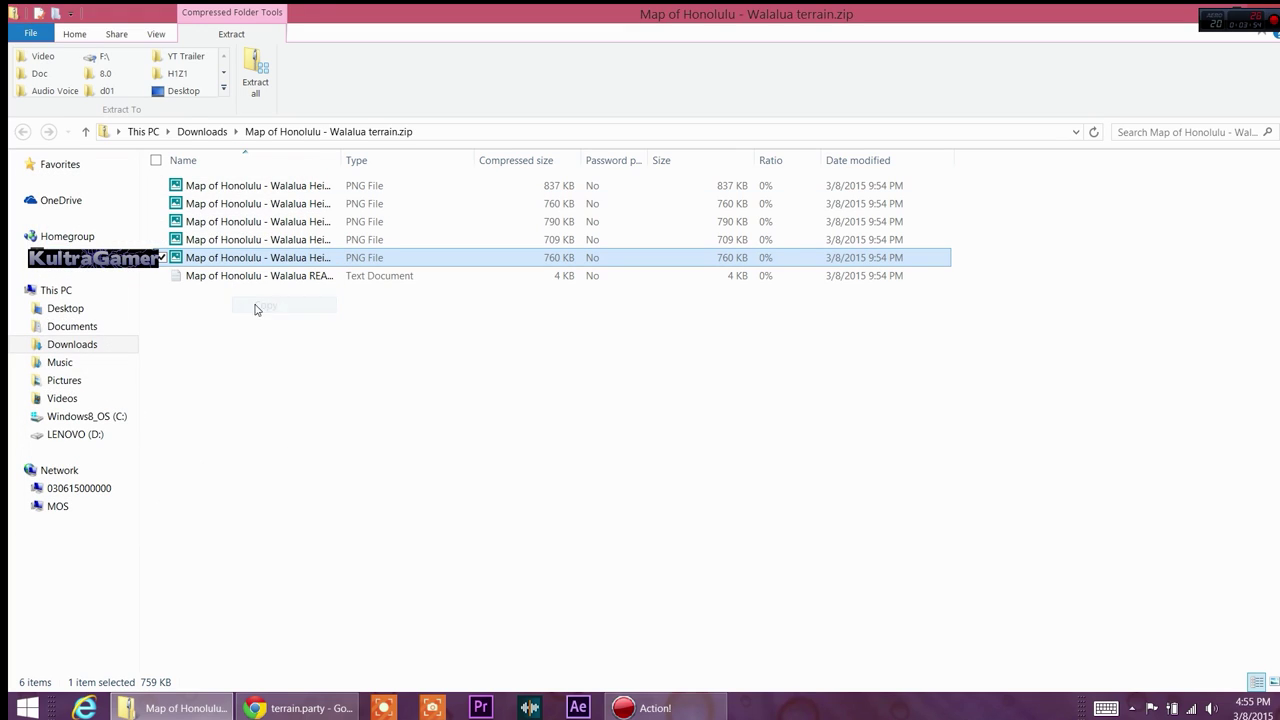
Go to the Steam folder under Program Files (x86) on the Windows8_OS (C:) drive.
left_click(84, 417)
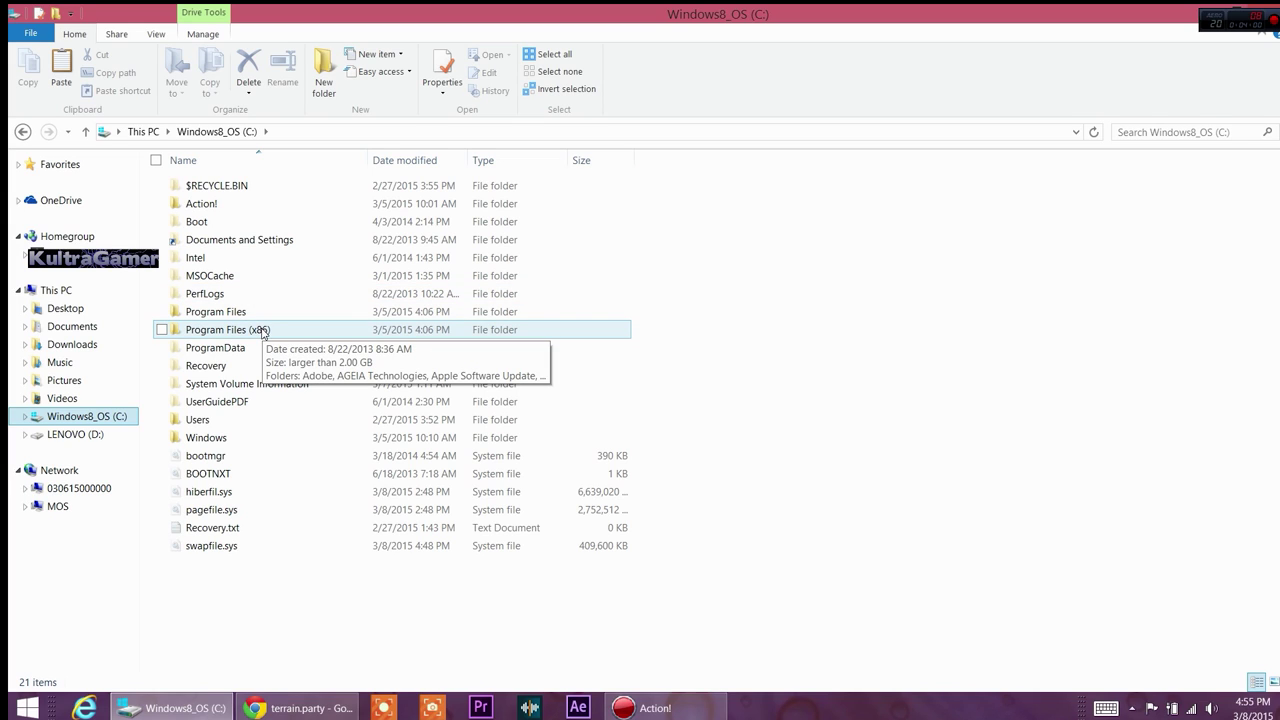
double_click(228, 330)
scroll(336, 325, "down", 1)
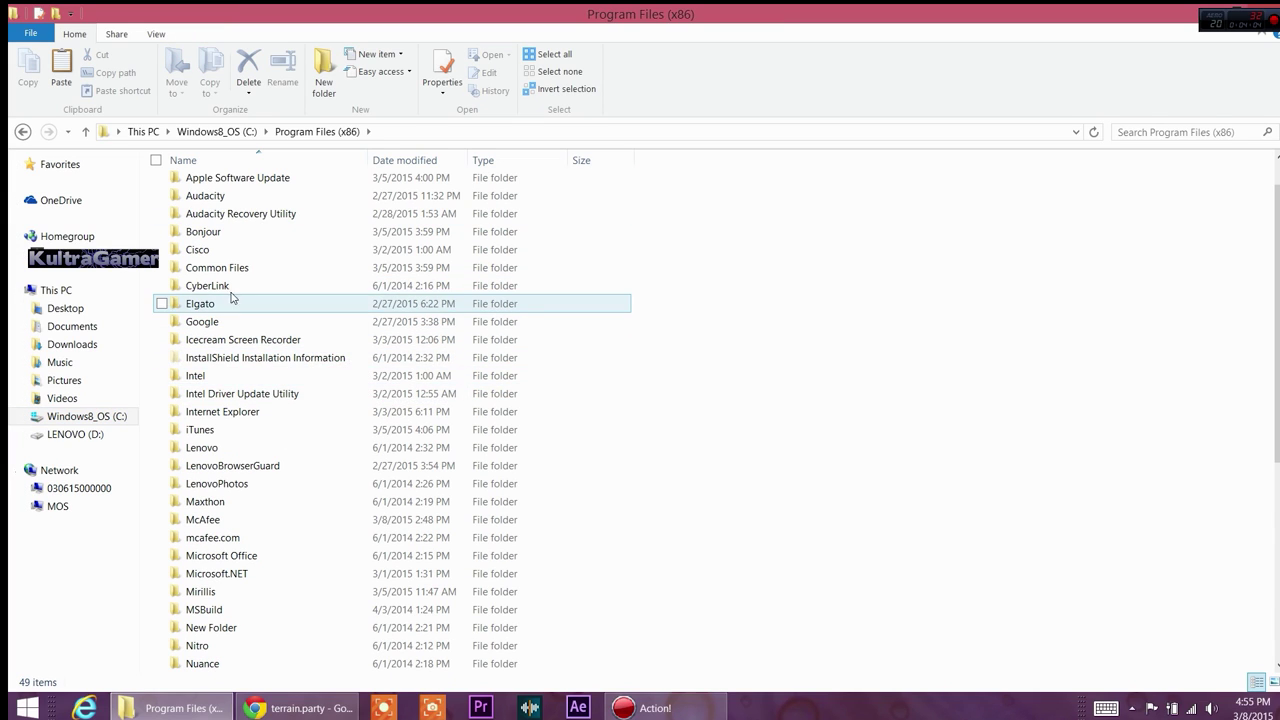
scroll(262, 300, "down", 1)
scroll(284, 483, "down", 3)
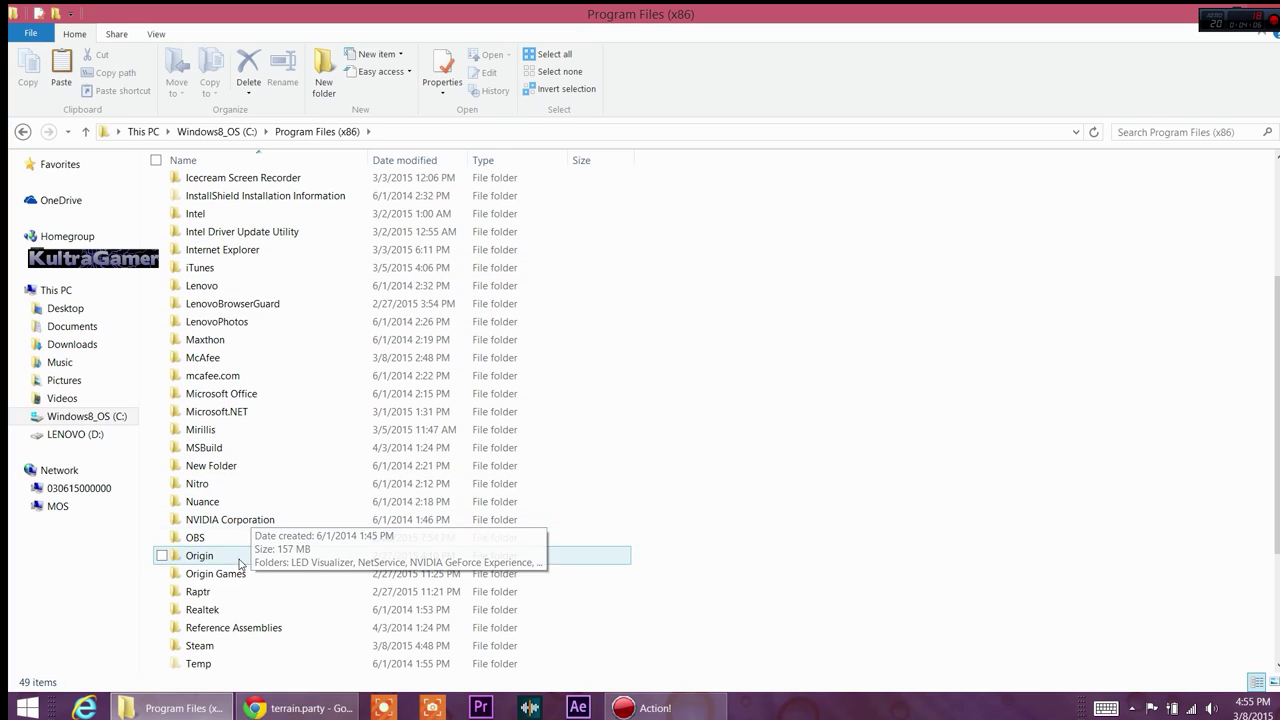
double_click(235, 589)
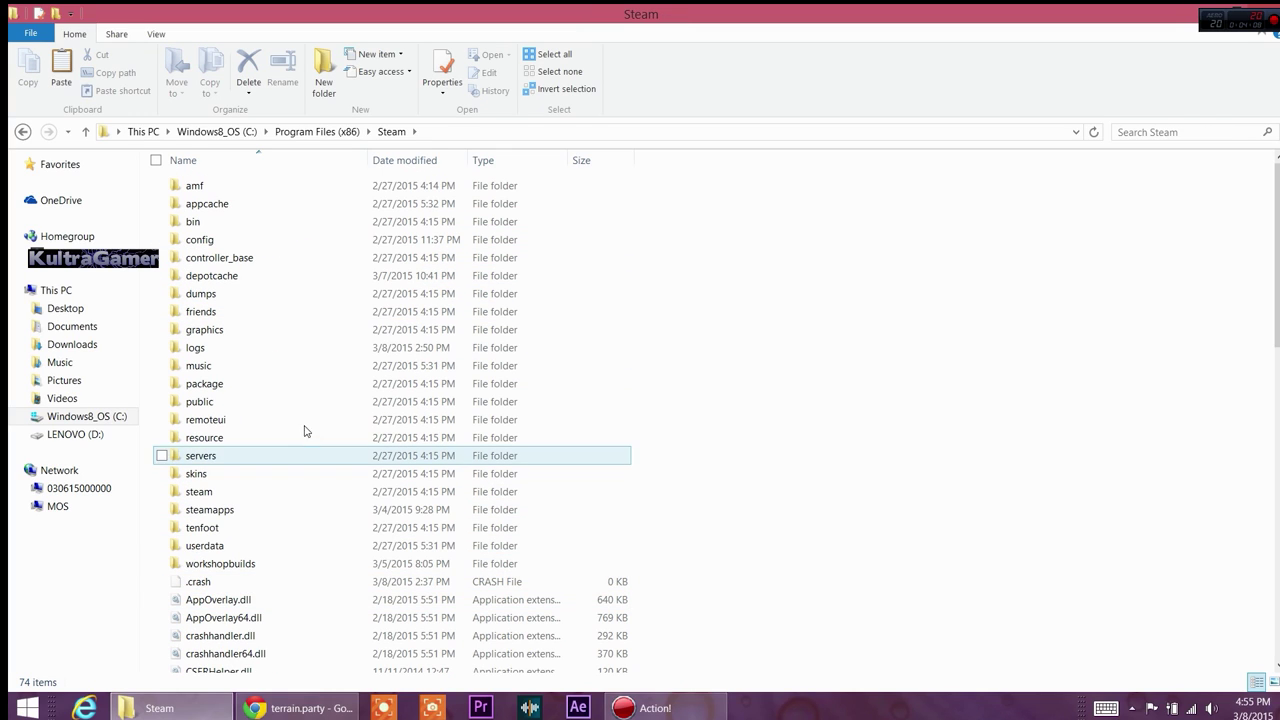
From the Steam folder, go down to steamapps\common\Cities_Skylines\Files\MapEditor\Heightmaps.
scroll(243, 494, "down", 1)
double_click(221, 475)
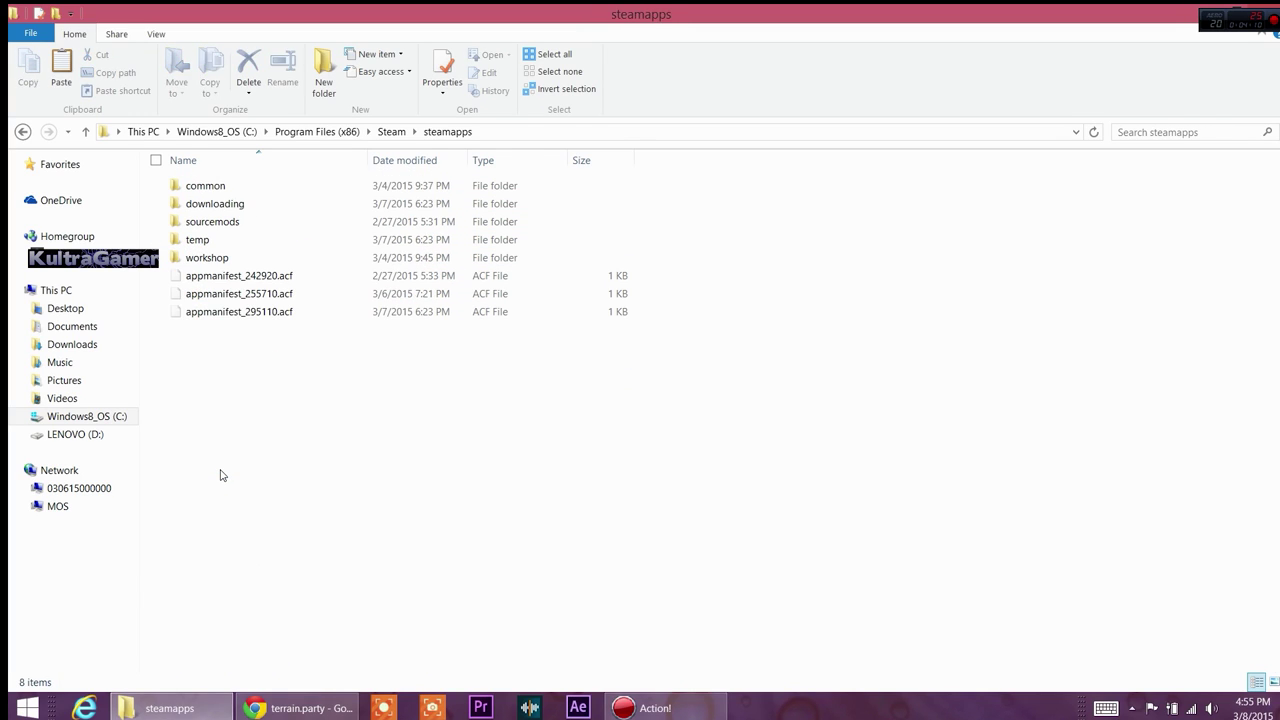
double_click(204, 190)
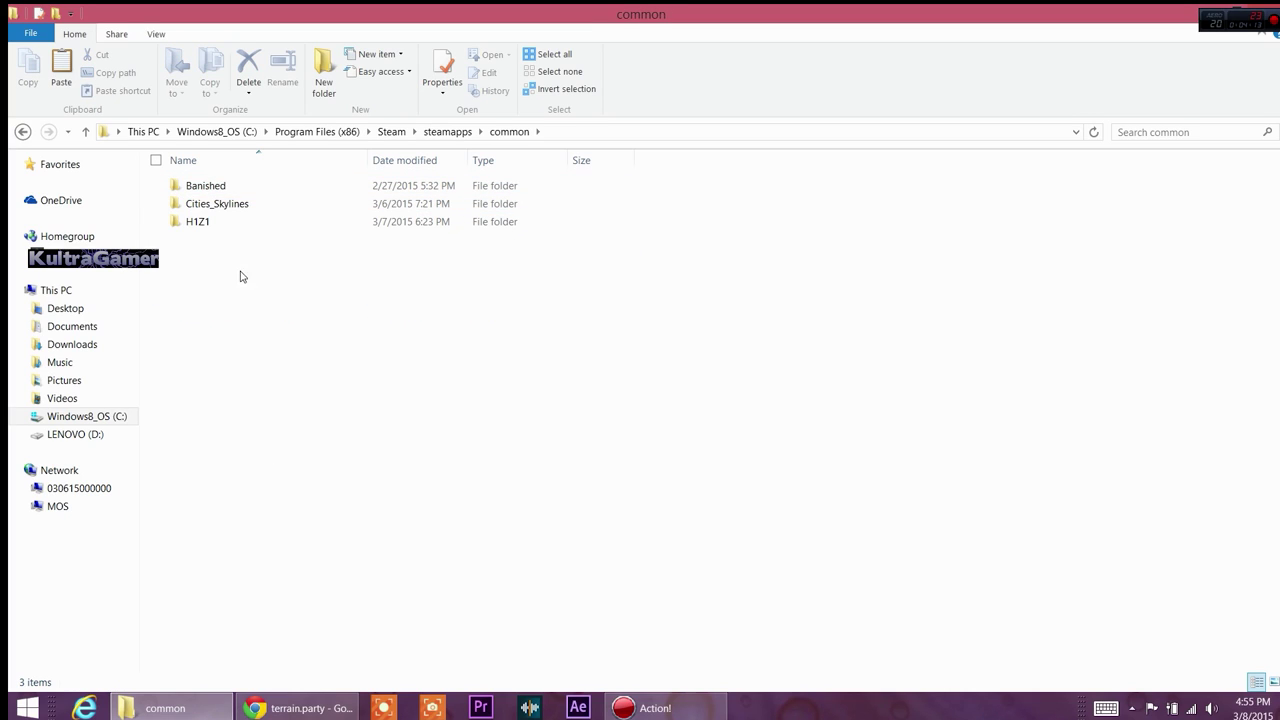
double_click(246, 206)
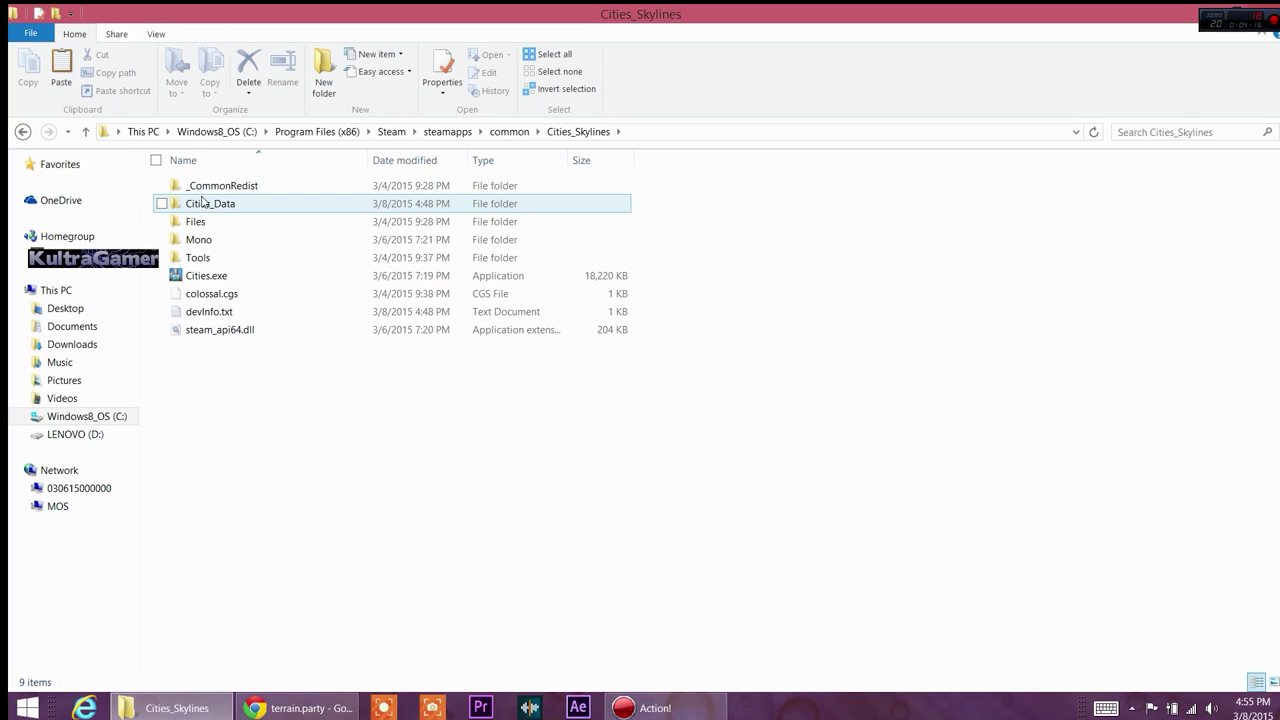
double_click(212, 221)
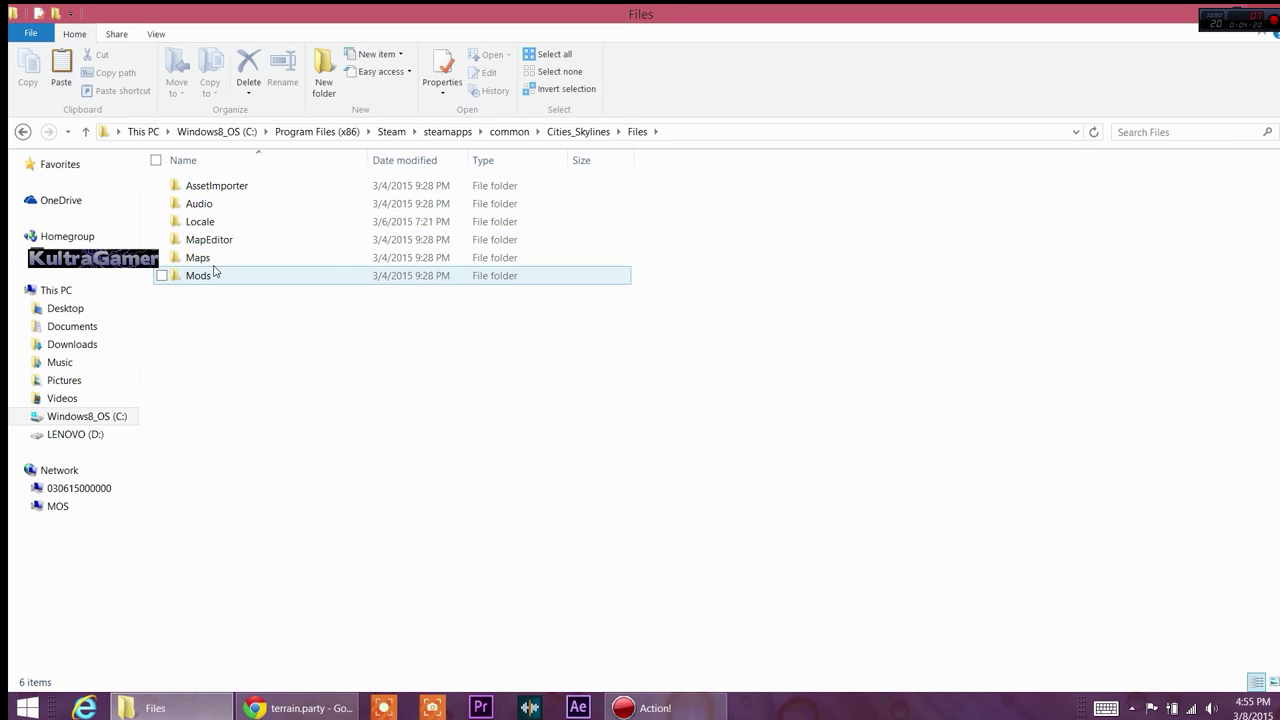
double_click(214, 243)
double_click(233, 208)
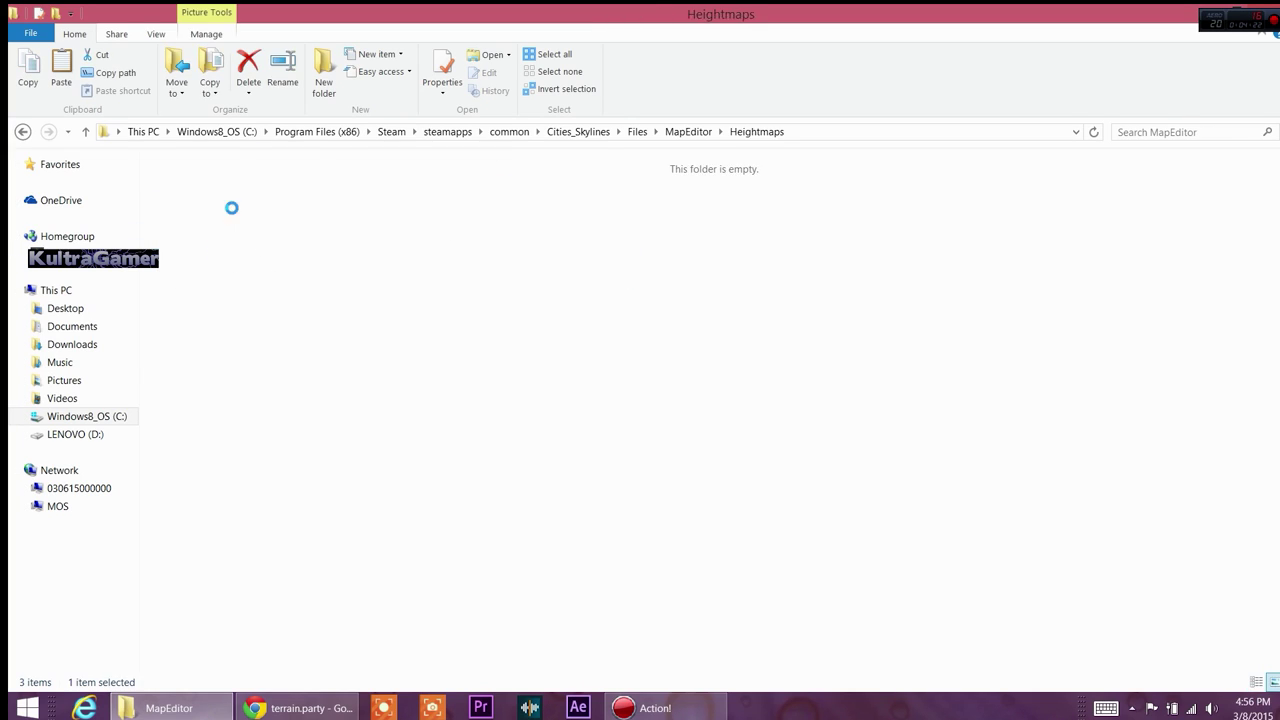
Paste the copied Honolulu USGS NED 10m height map into the Heightmaps folder.
left_click_drag(1134, 310, 249, 291)
left_click(358, 322)
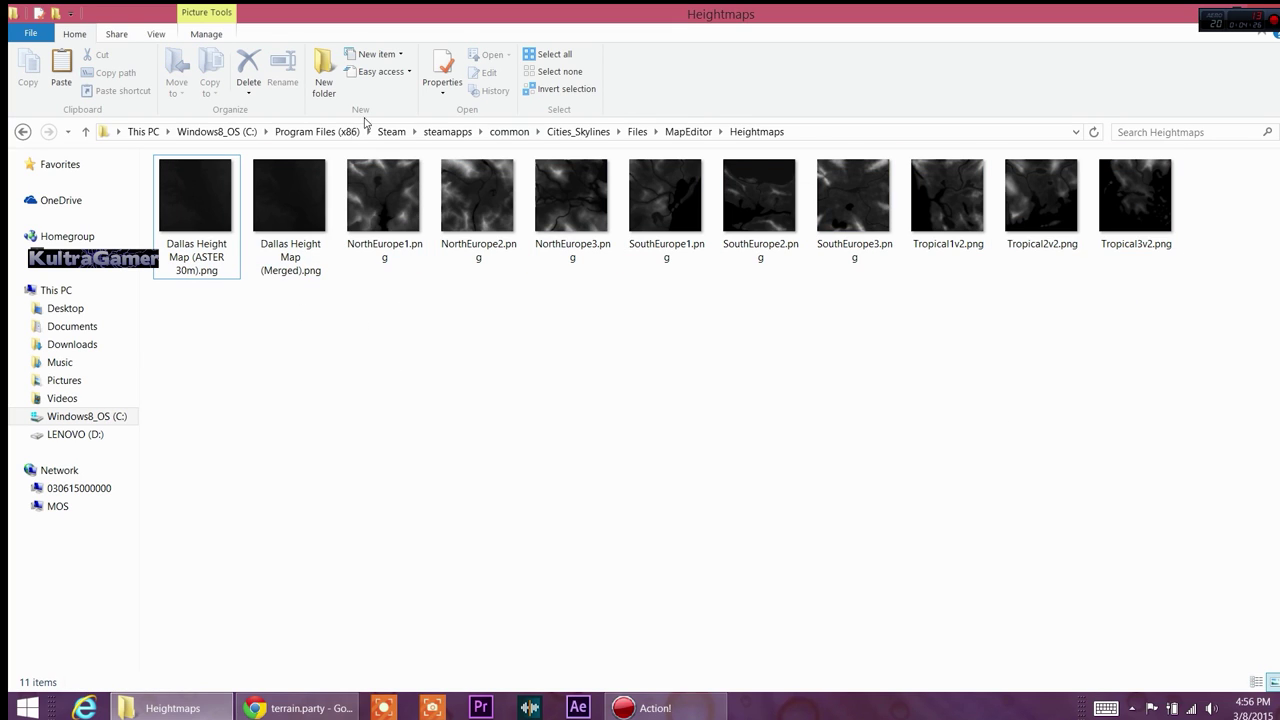
left_click_drag(592, 143, 345, 152)
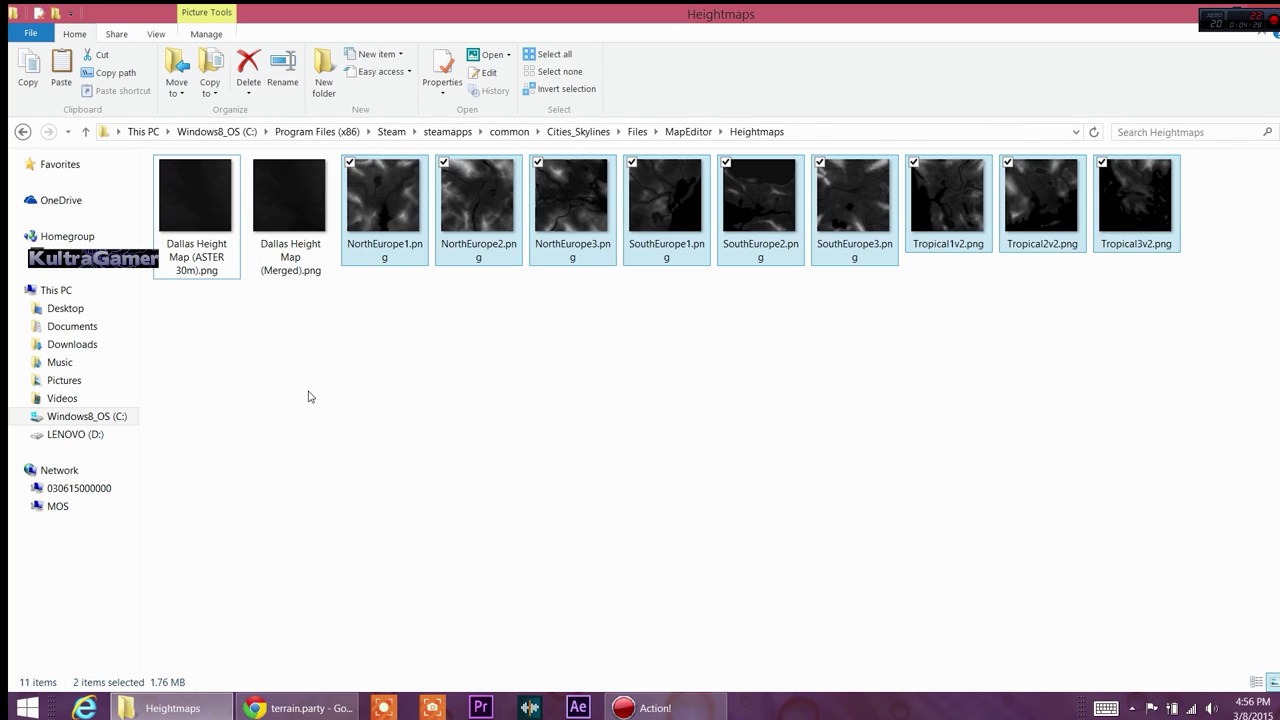
right_click(140, 367)
left_click(195, 465)
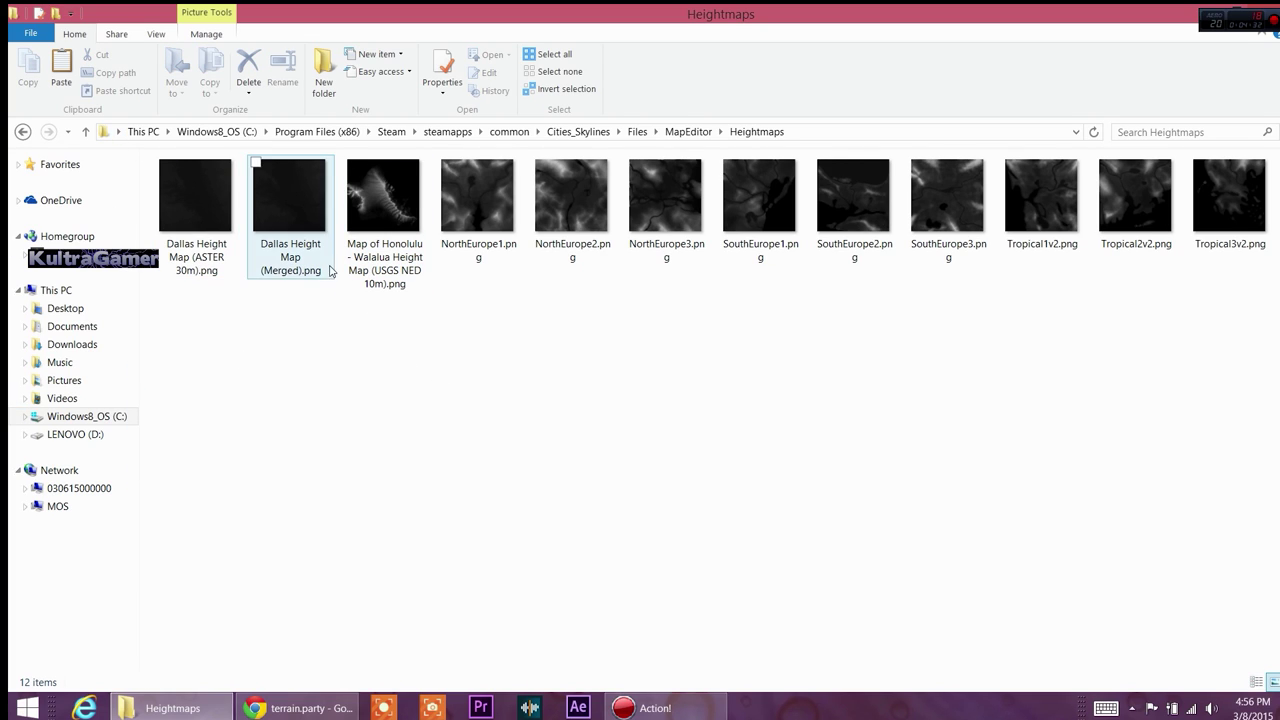
Switch to terrain.party in Chrome and move the 60 km selection square from Oahu across the Pacific to just off Baja California.
left_click(278, 708)
scroll(525, 387, "down", 1)
scroll(683, 380, "down", 1)
left_click_drag(797, 306, 560, 388)
scroll(580, 372, "down", 1)
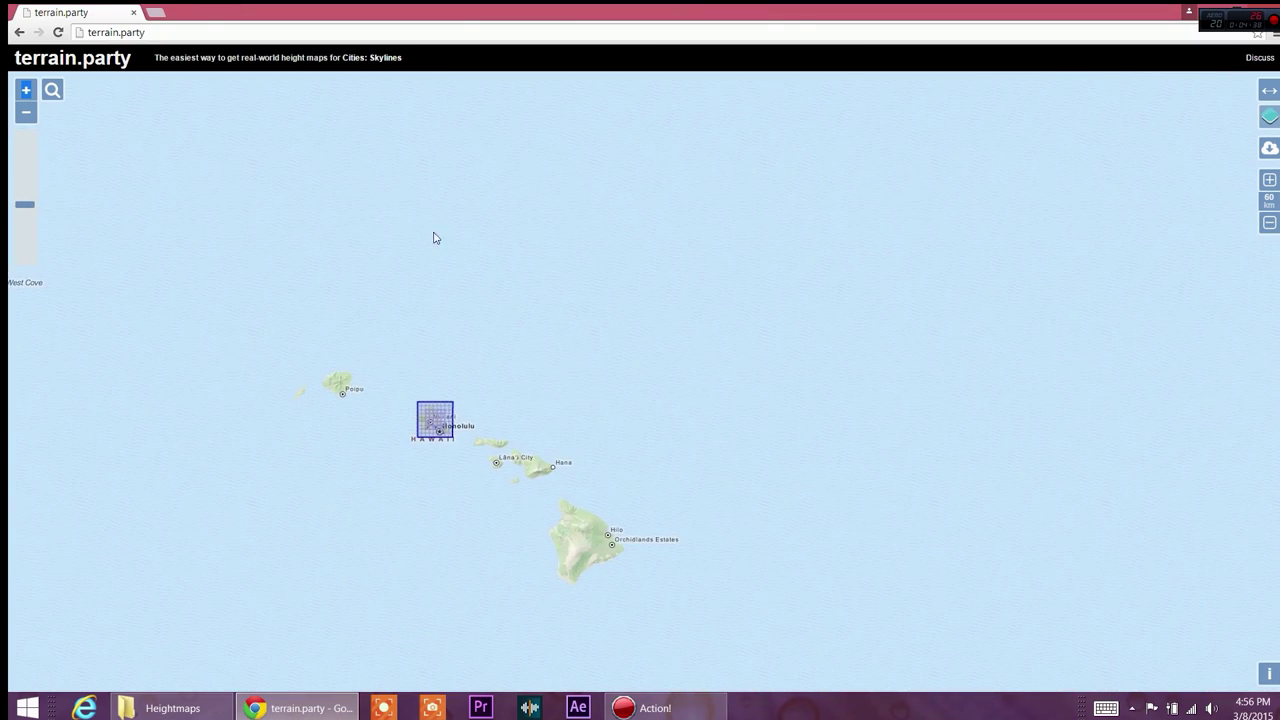
scroll(445, 236, "down", 2)
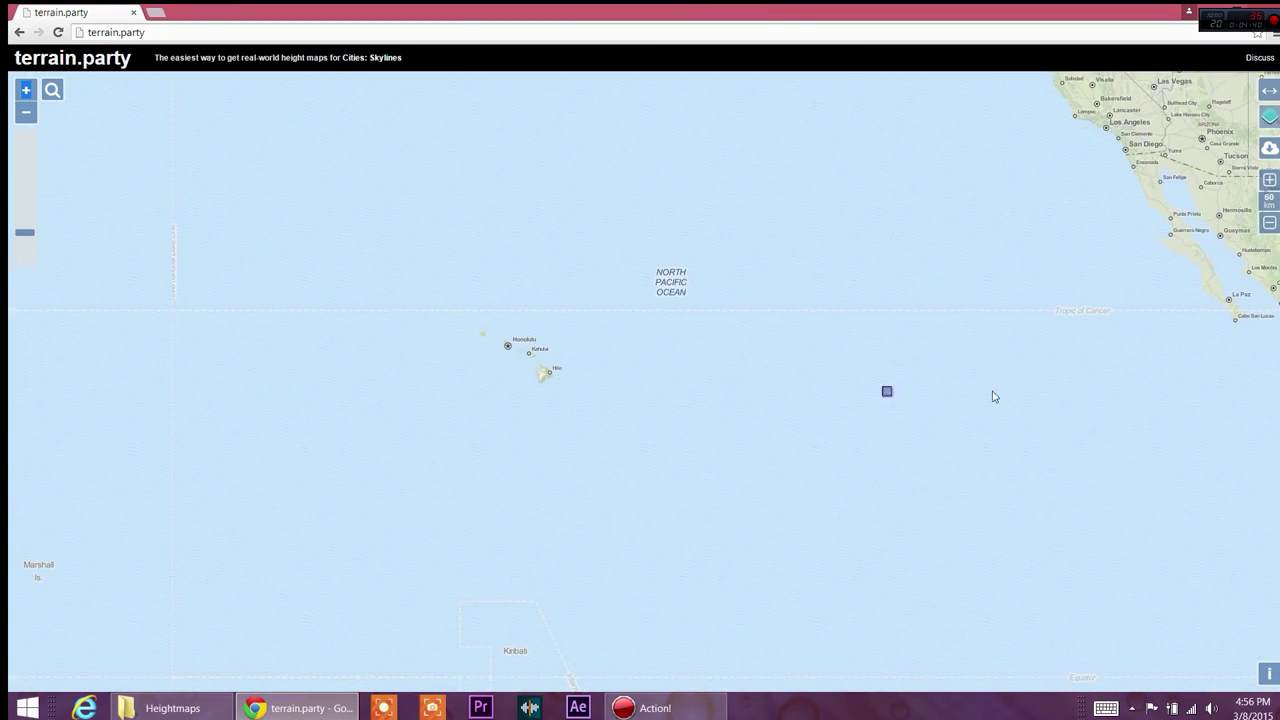
scroll(950, 397, "down", 1)
left_click_drag(857, 429, 314, 380)
scroll(351, 400, "down", 1)
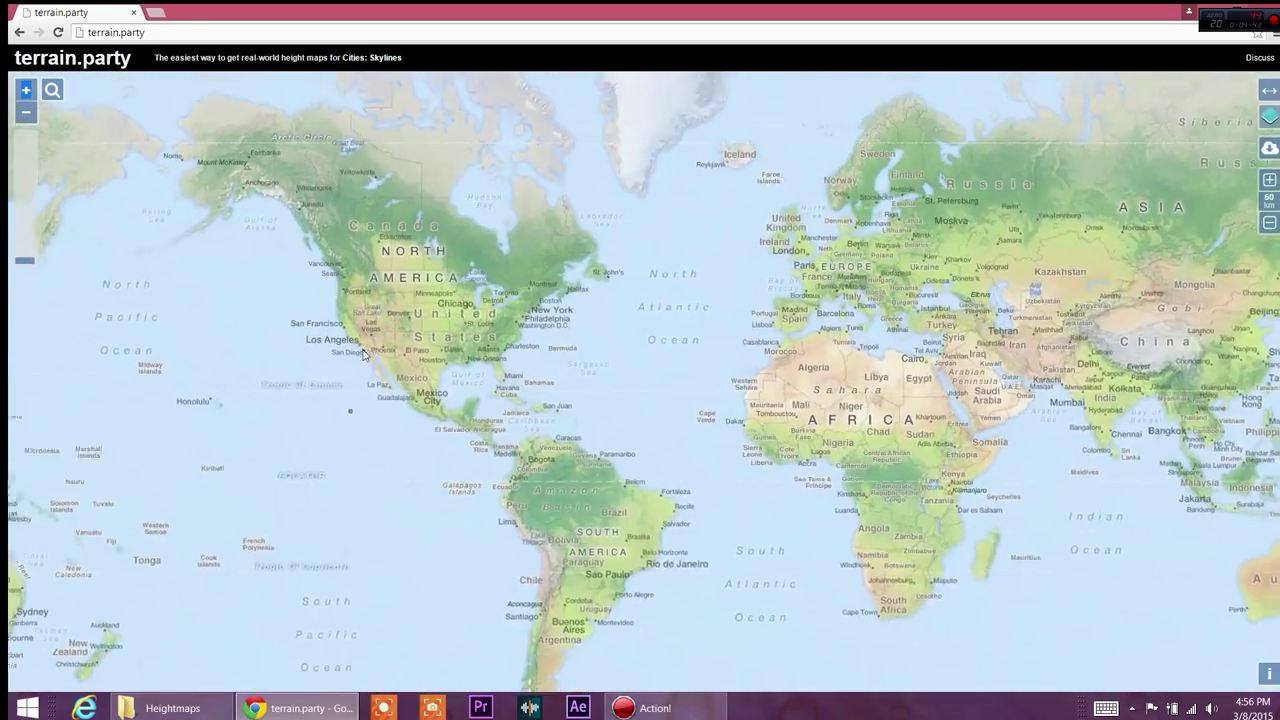
scroll(355, 335, "up", 3)
left_click_drag(363, 618, 394, 536)
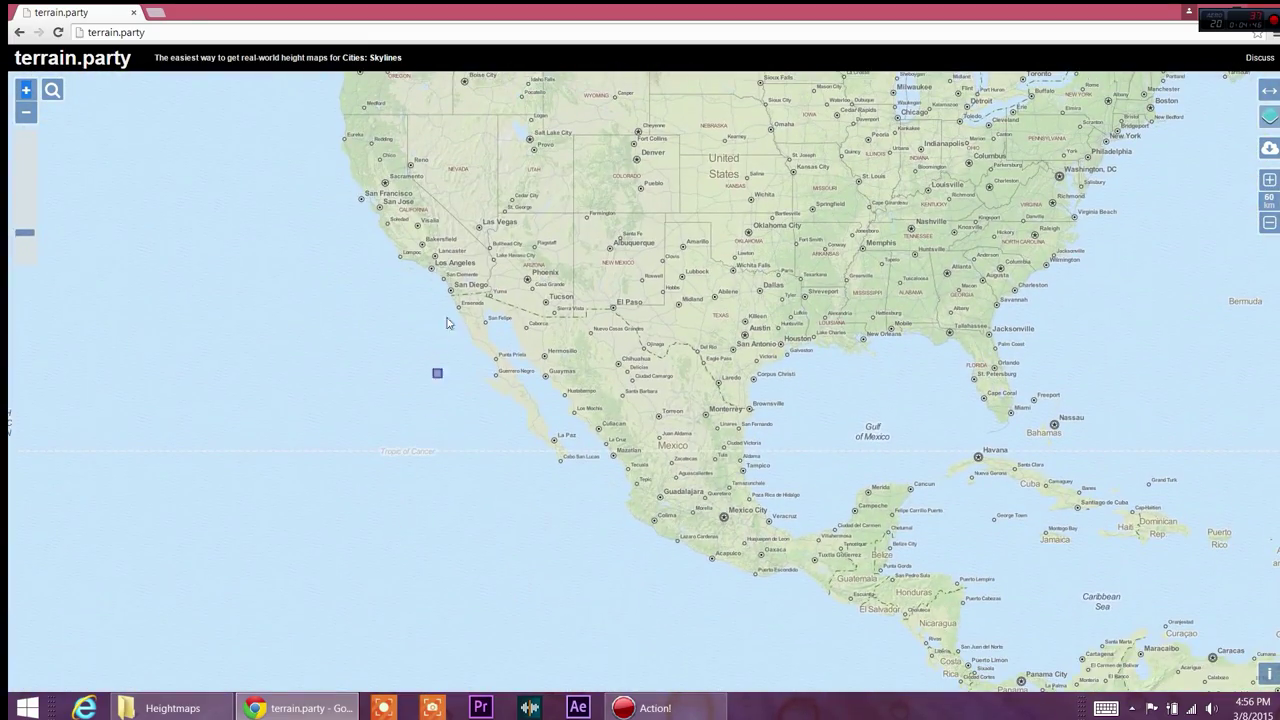
Move the selection square from the Pacific coast inland to northeastern Nevada, near Elko.
left_click_drag(483, 180, 434, 363)
scroll(476, 303, "up", 1)
scroll(433, 365, "up", 1)
left_click_drag(413, 314, 470, 380)
scroll(470, 380, "up", 1)
left_click_drag(401, 362, 435, 391)
scroll(434, 390, "up", 1)
scroll(898, 272, "down", 1)
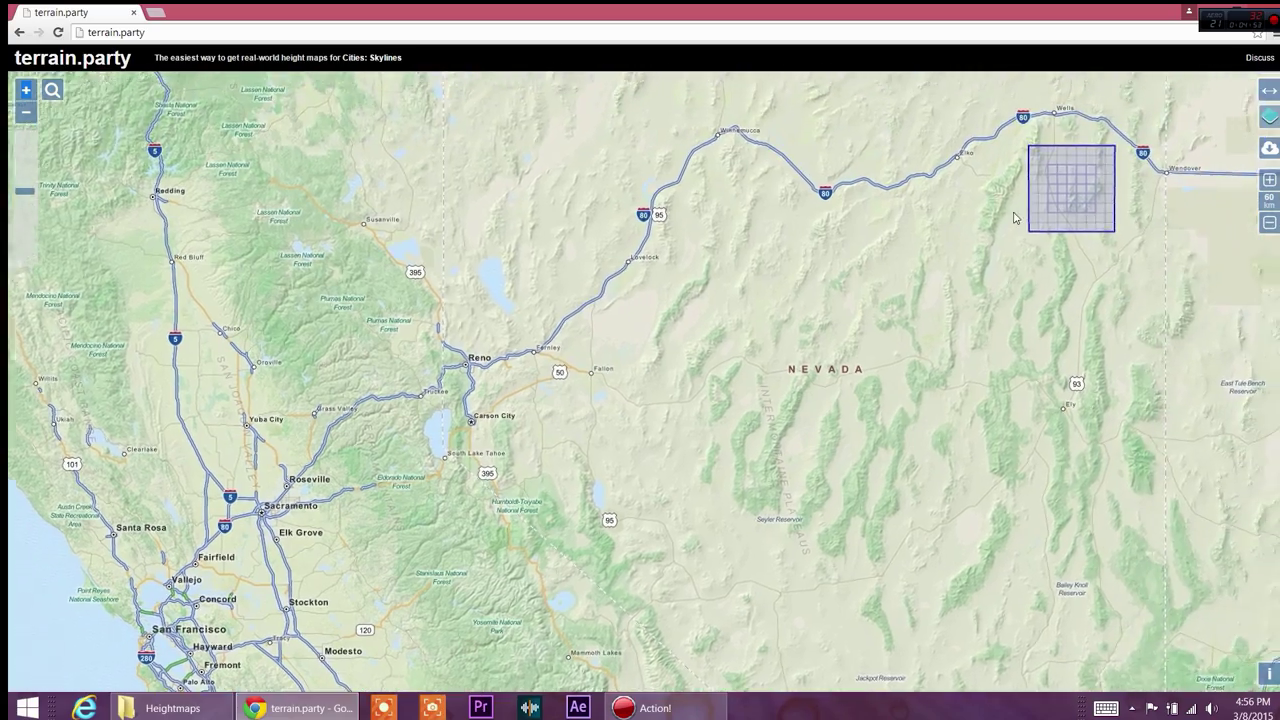
Move the selection square west across Nevada to the area between Reno and Carson City.
left_click_drag(1057, 200, 438, 400)
scroll(533, 468, "up", 1)
left_click_drag(295, 548, 355, 511)
left_click_drag(381, 429, 436, 480)
scroll(490, 492, "down", 1)
scroll(493, 480, "up", 3)
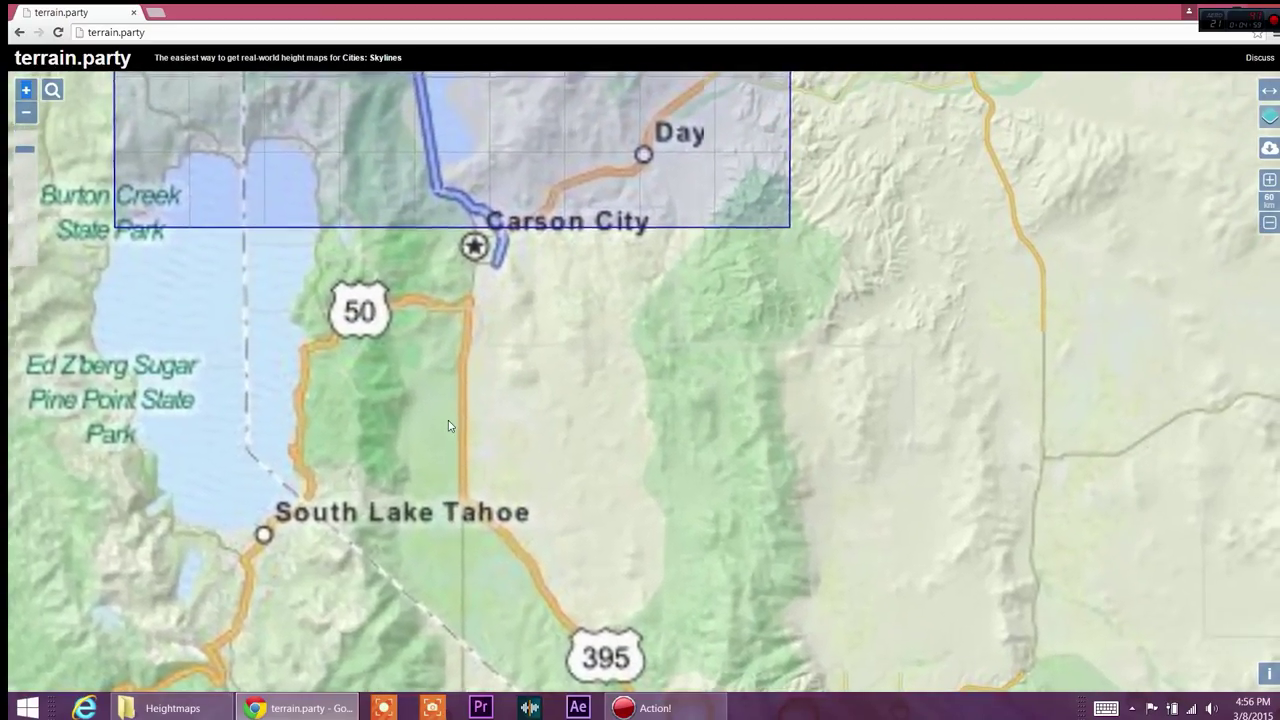
Shift the selection square slightly north so that Reno lies near its centre.
scroll(448, 420, "down", 1)
left_click_drag(448, 420, 510, 520)
left_click_drag(500, 370, 478, 410)
left_click_drag(786, 306, 735, 425)
left_click_drag(451, 470, 486, 354)
scroll(658, 433, "down", 1)
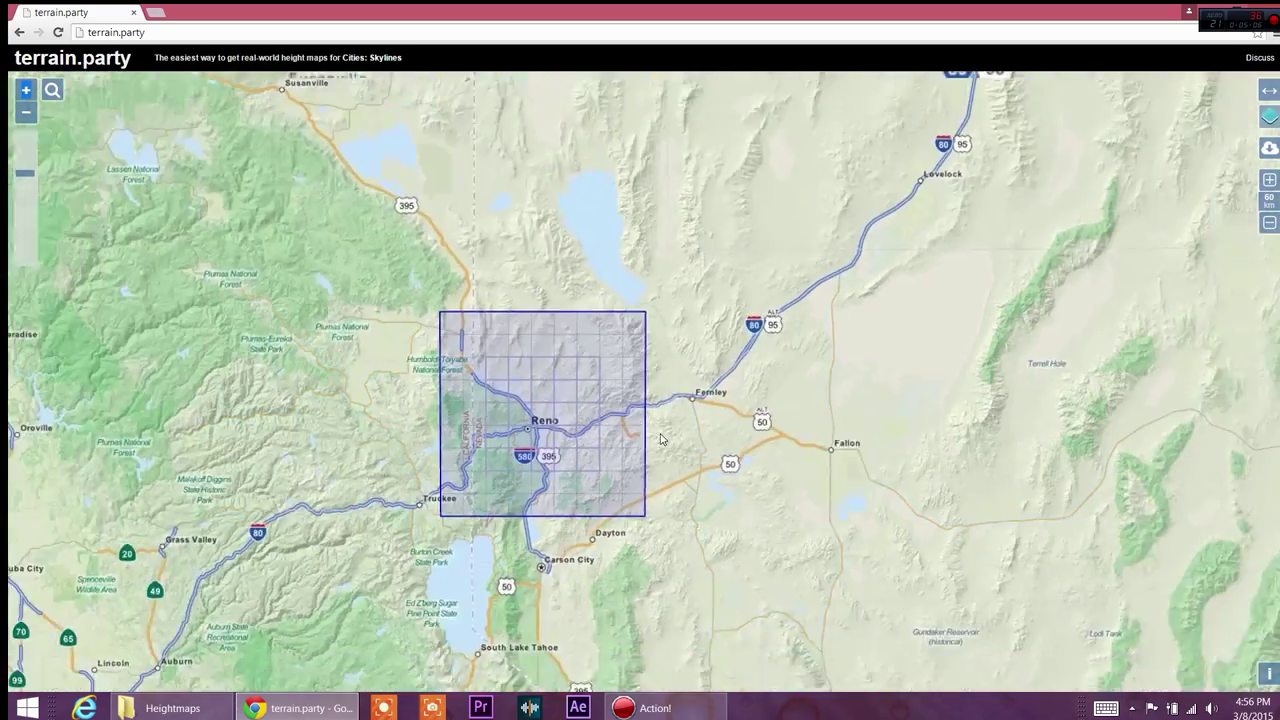
Move the selection square southeast of Reno so it covers the area south of Fernley, with Fallon inside its eastern edge.
left_click_drag(472, 519, 483, 272)
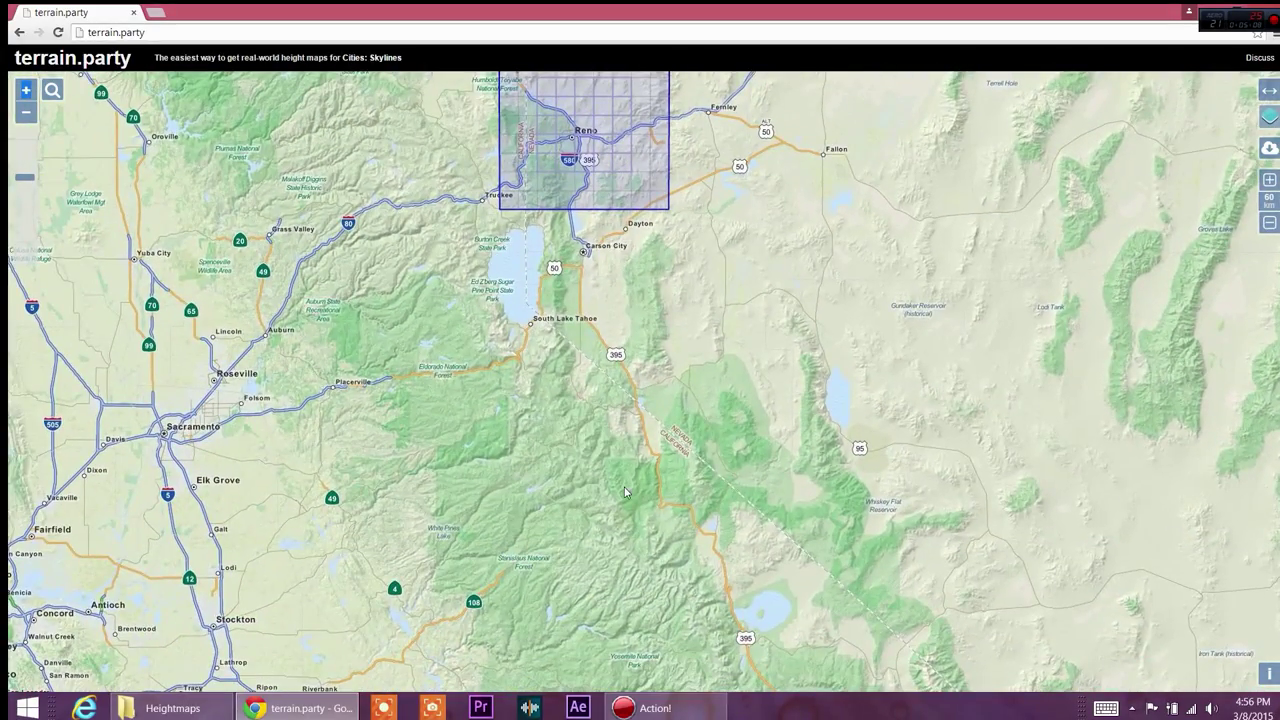
scroll(625, 492, "down", 1)
left_click_drag(677, 449, 497, 466)
scroll(497, 466, "up", 2)
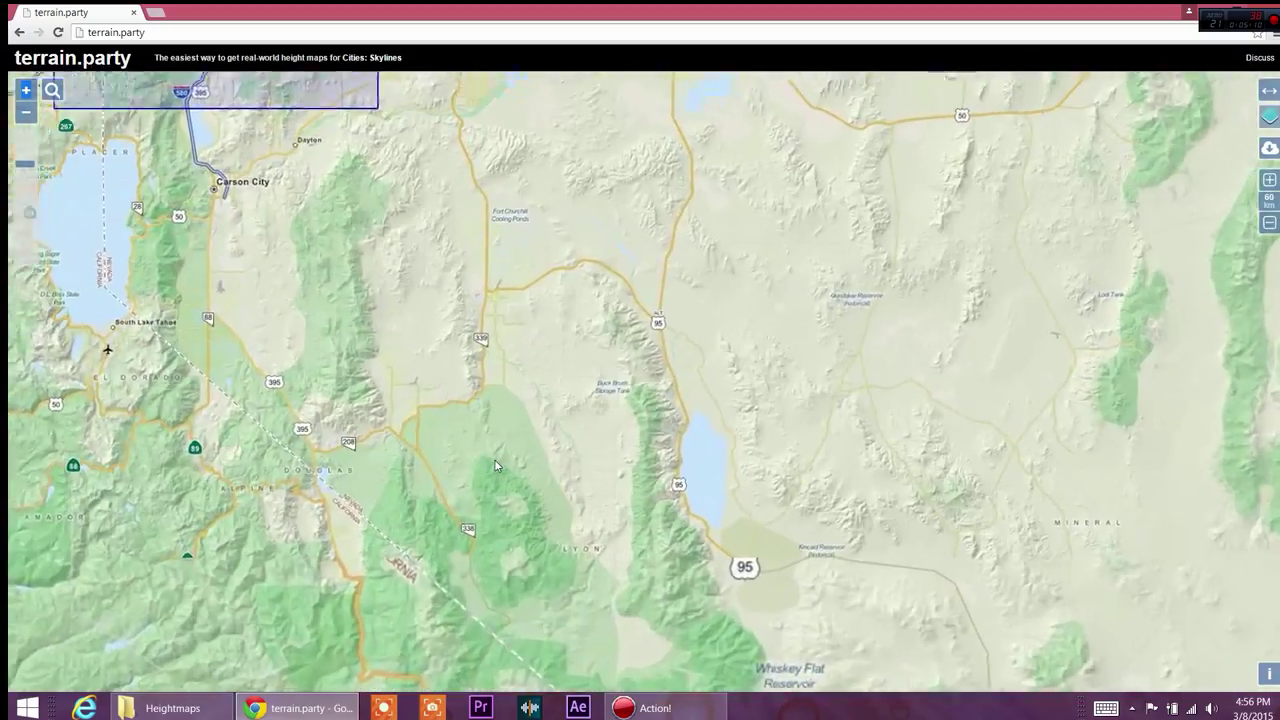
left_click_drag(536, 377, 388, 602)
left_click_drag(185, 318, 509, 403)
scroll(392, 395, "up", 2)
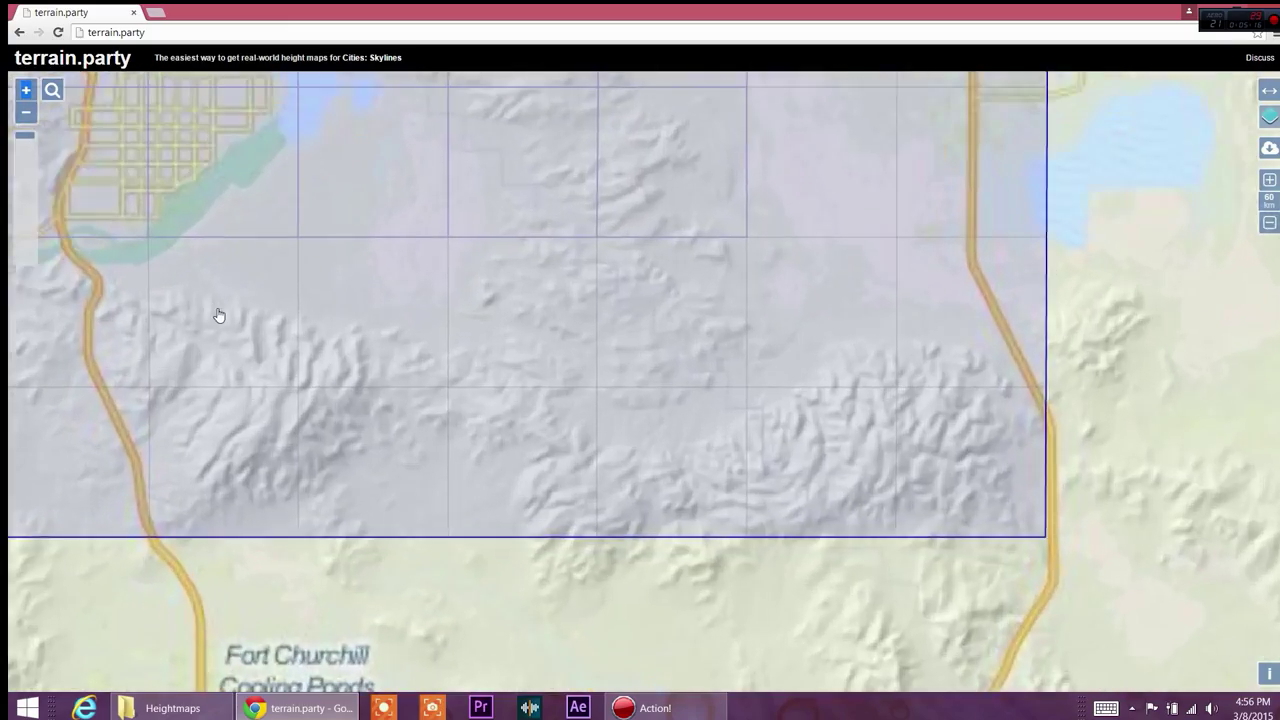
scroll(370, 422, "down", 1)
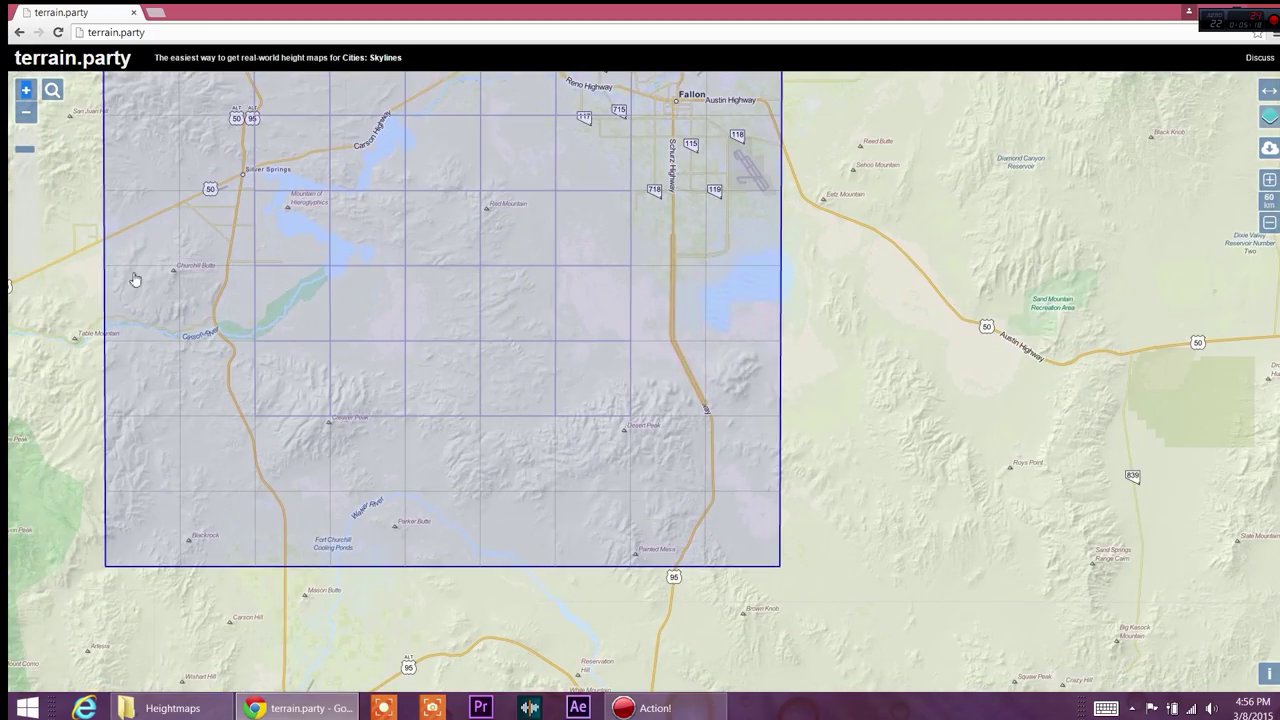
left_click_drag(132, 274, 146, 339)
scroll(952, 300, "down", 2)
left_click_drag(814, 435, 602, 393)
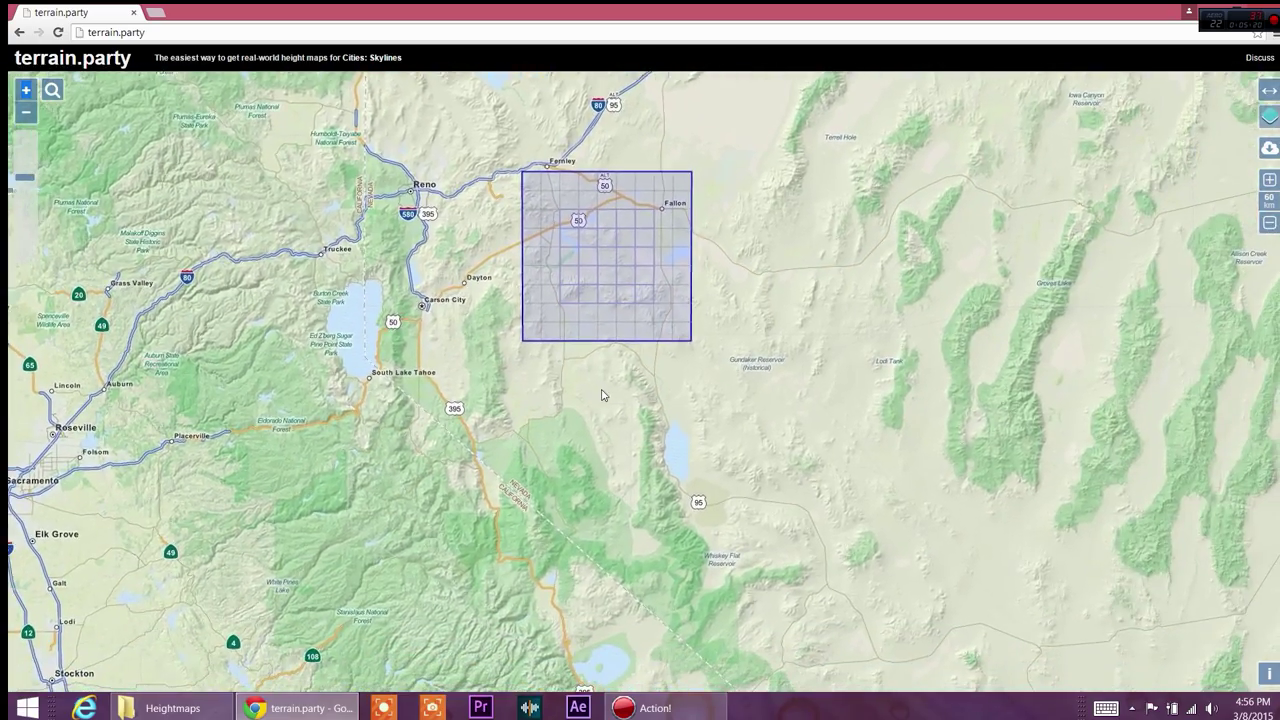
Move the selection square from the Fallon area to northeastern Nevada, south of Wells and southwest of Wendover.
scroll(602, 395, "down", 1)
left_click_drag(846, 348, 527, 355)
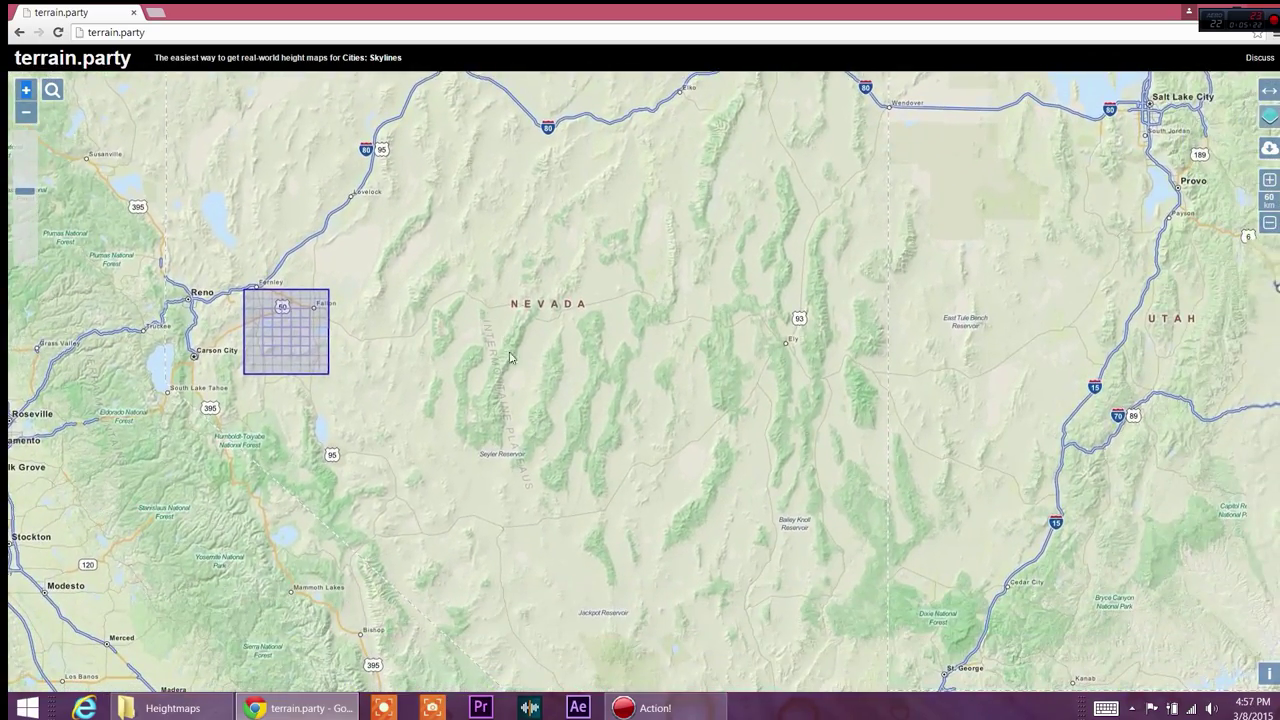
left_click_drag(346, 326, 366, 277)
scroll(400, 290, "down", 1)
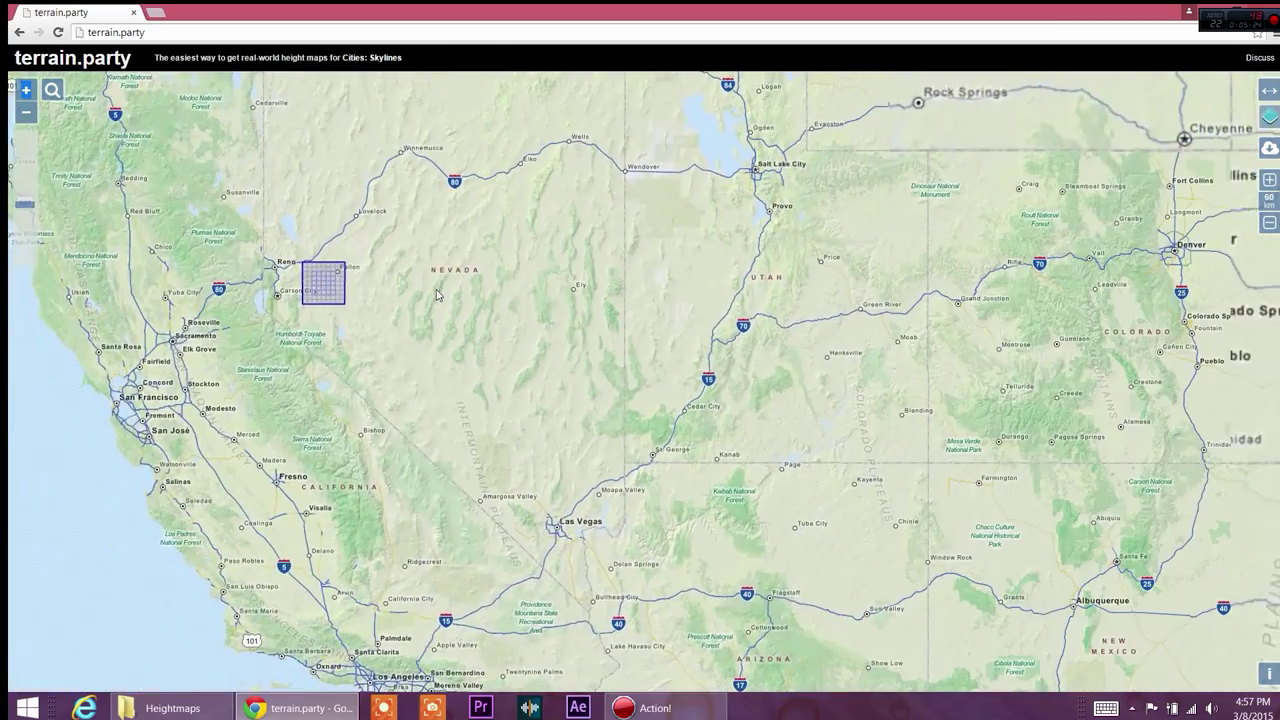
left_click_drag(407, 175, 602, 531)
scroll(368, 312, "up", 2)
left_click_drag(589, 367, 561, 101)
left_click_drag(494, 322, 745, 418)
scroll(745, 418, "down", 2)
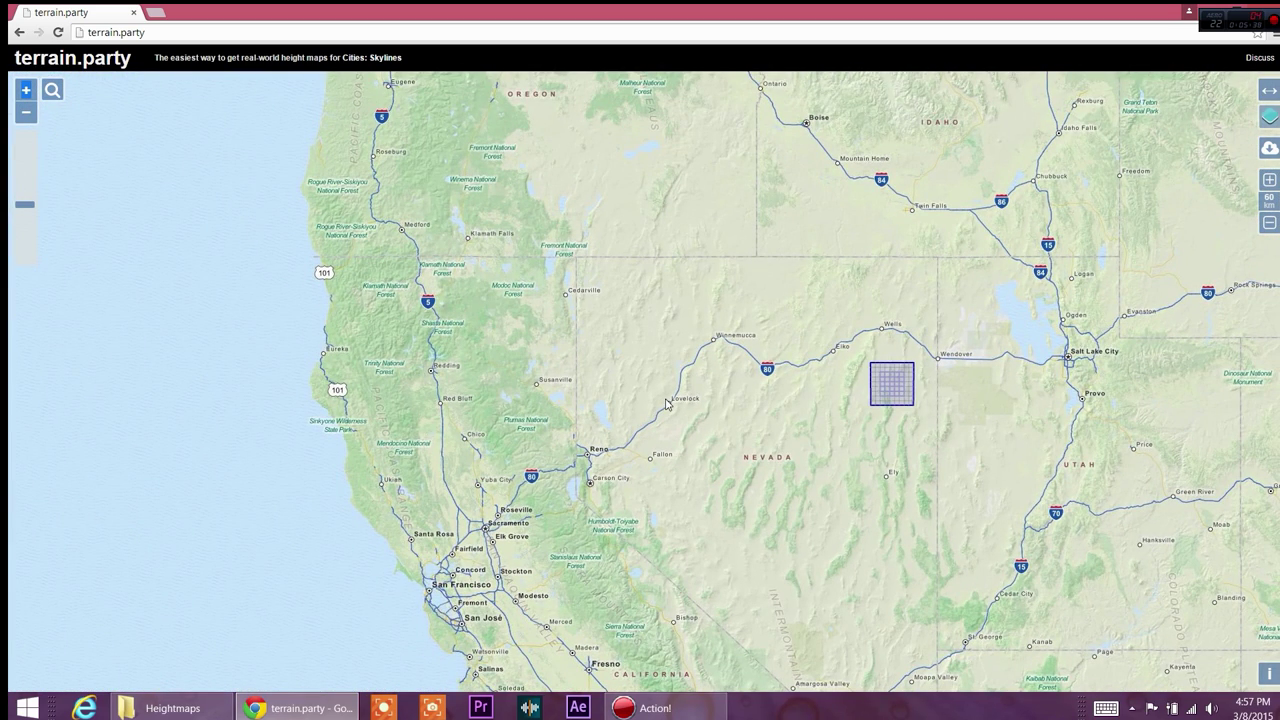
left_click_drag(684, 390, 536, 316)
scroll(640, 460, "up", 1)
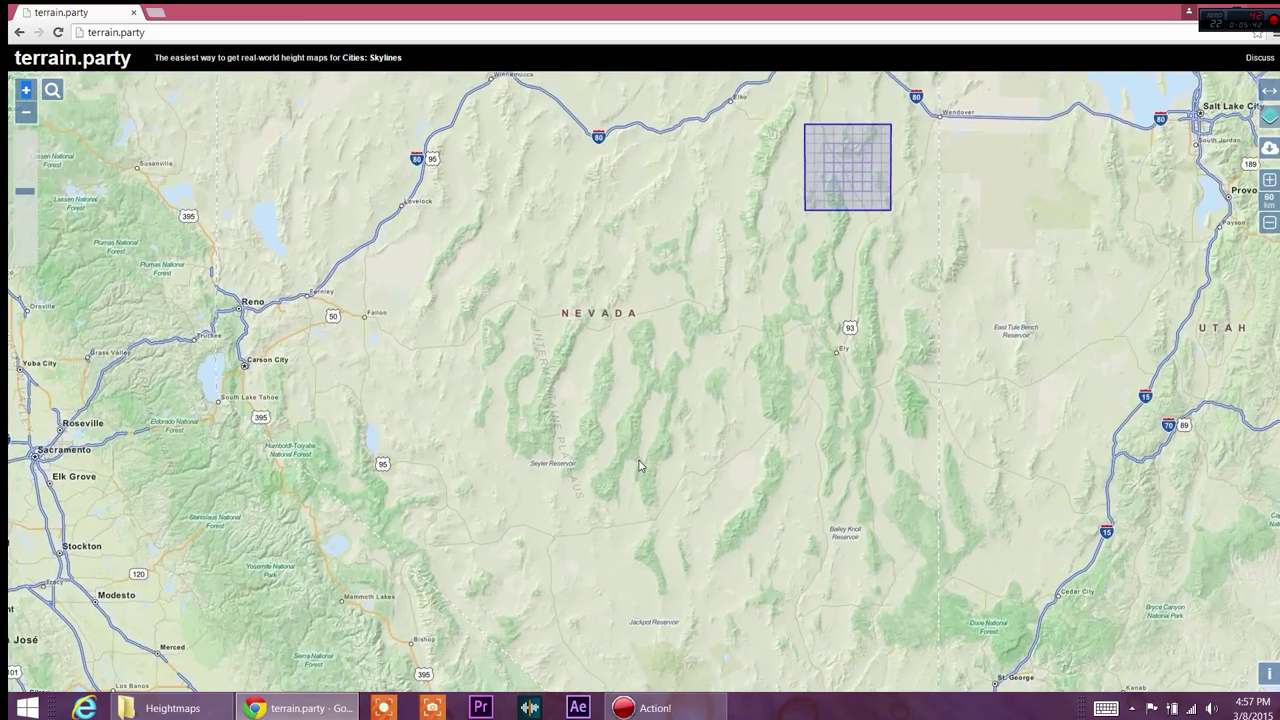
left_click_drag(640, 465, 626, 410)
left_click_drag(325, 251, 343, 337)
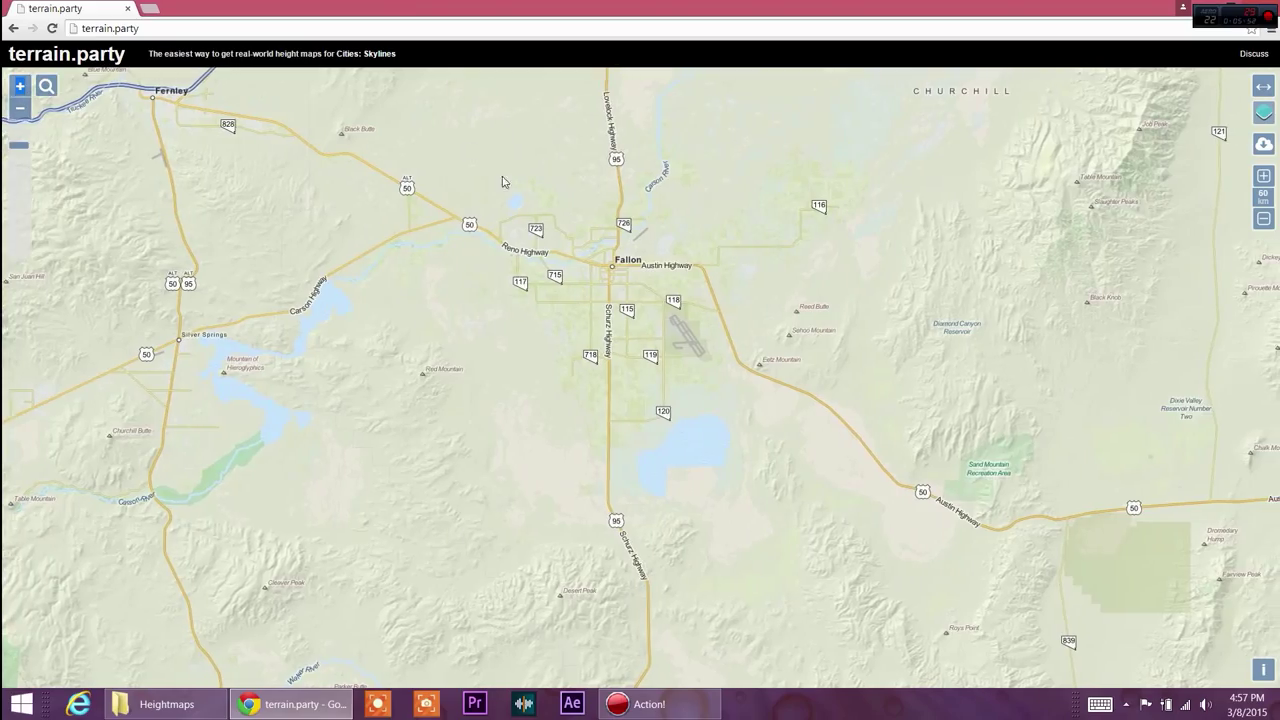
Search the map for Las Vegas to place the selection square over the city.
left_click(46, 87)
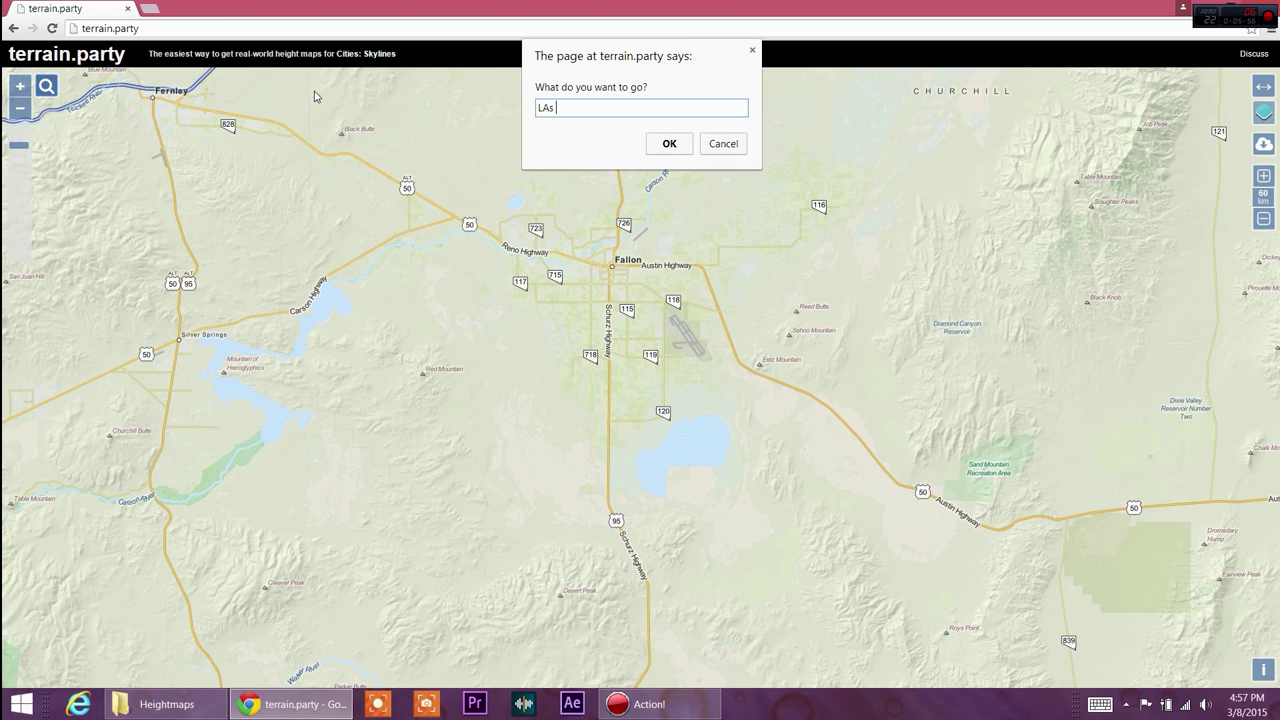
type("Las Vegas")
key("Return")
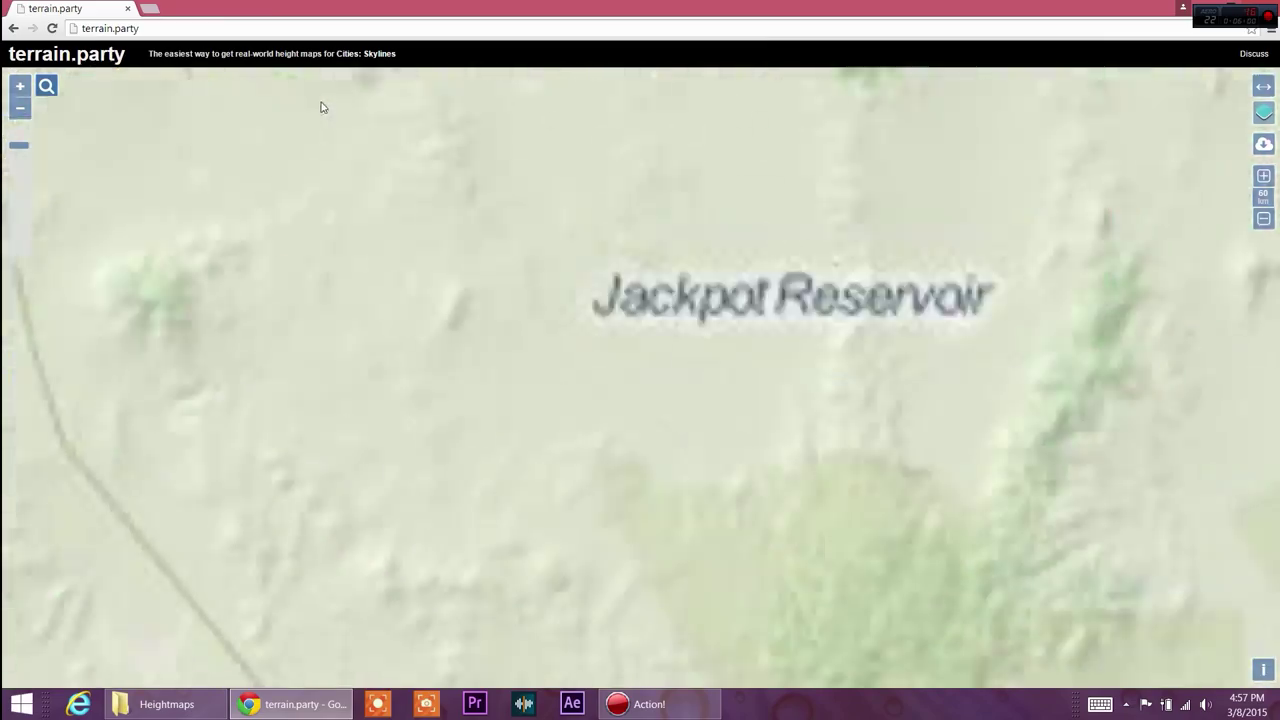
scroll(374, 97, "down", 3)
scroll(370, 102, "up", 1)
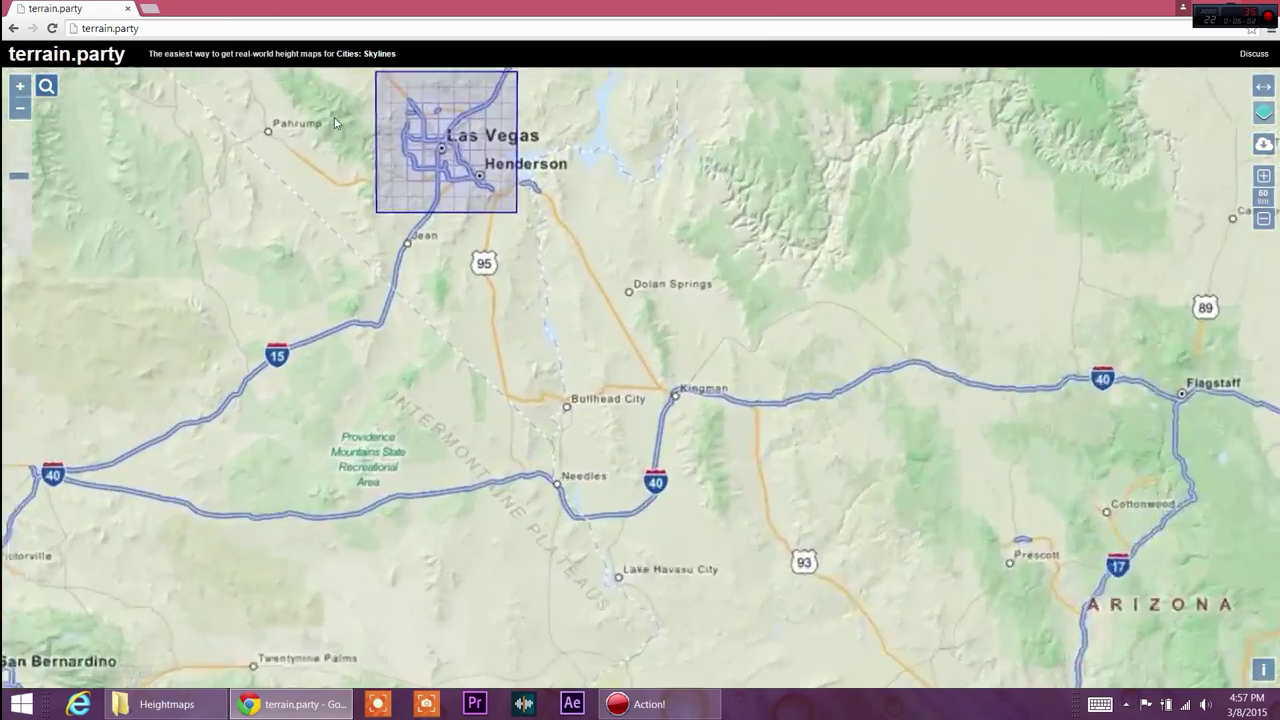
Shift the selection square east to cover Las Vegas, Henderson, Boulder City and the lake's western end, and set its size to 59 km.
left_click_drag(332, 157, 382, 258)
scroll(382, 258, "up", 2)
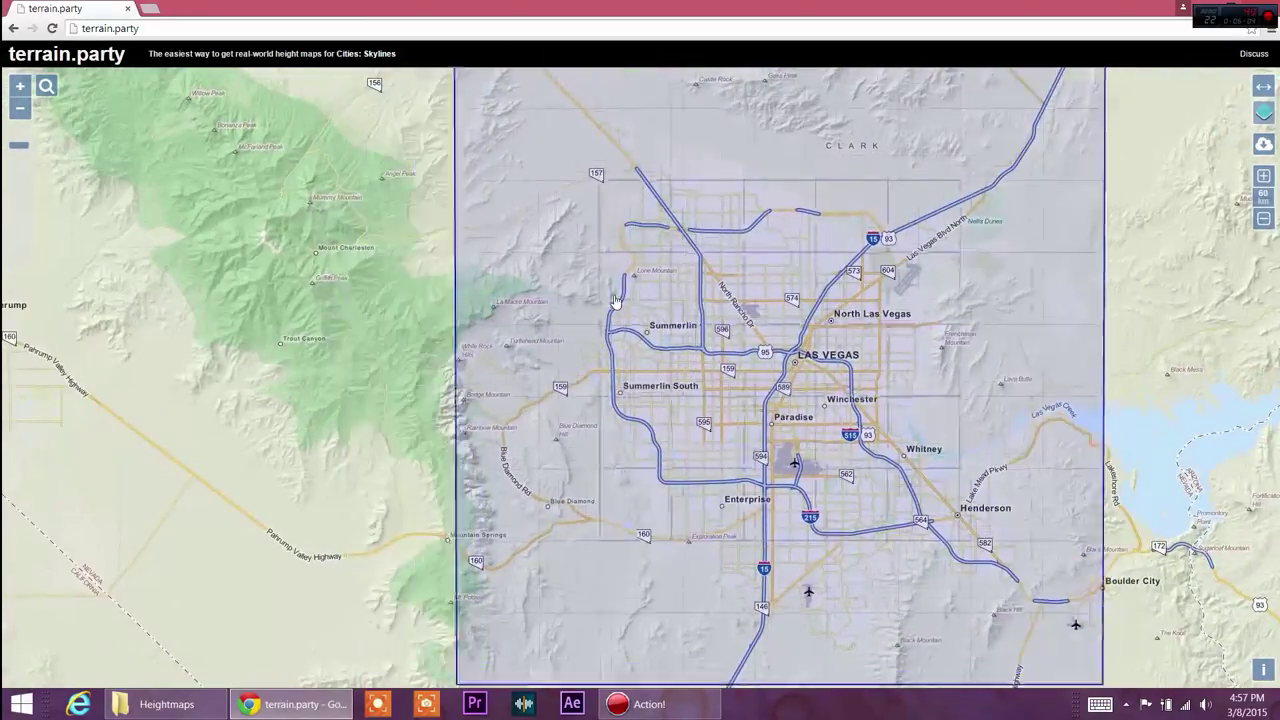
scroll(410, 253, "down", 1)
left_click_drag(515, 259, 478, 209)
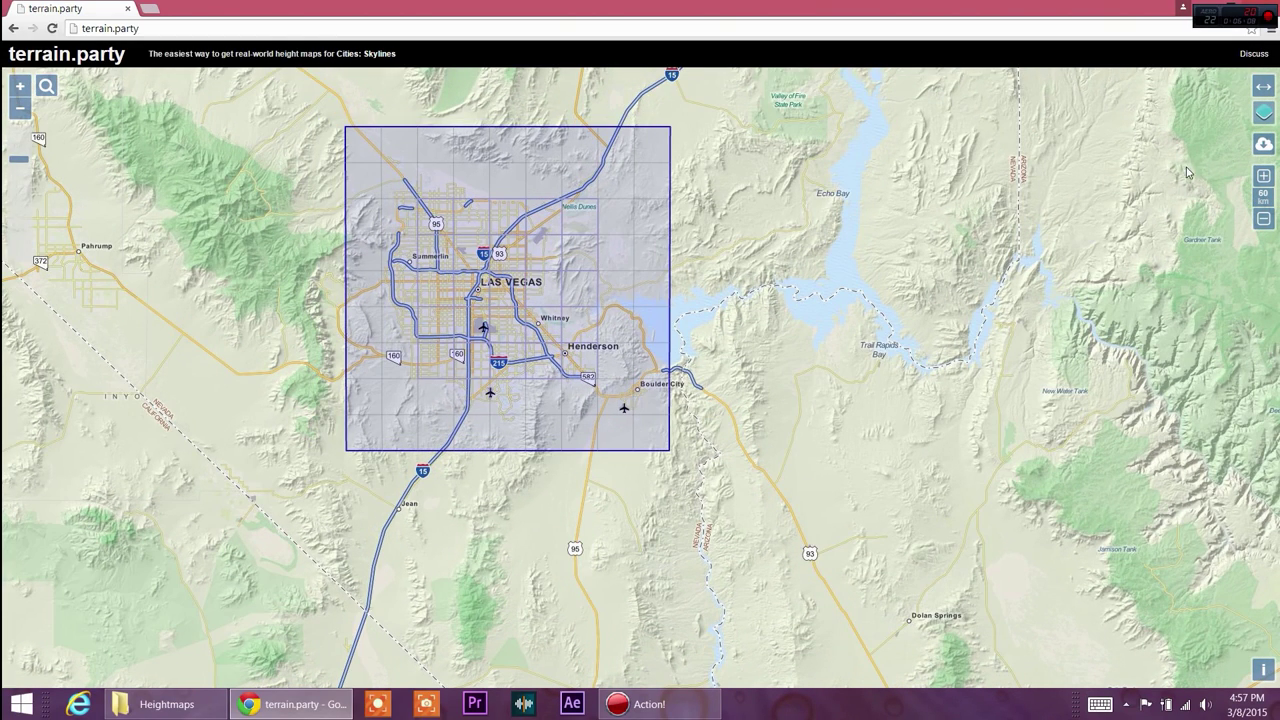
left_click(1264, 219)
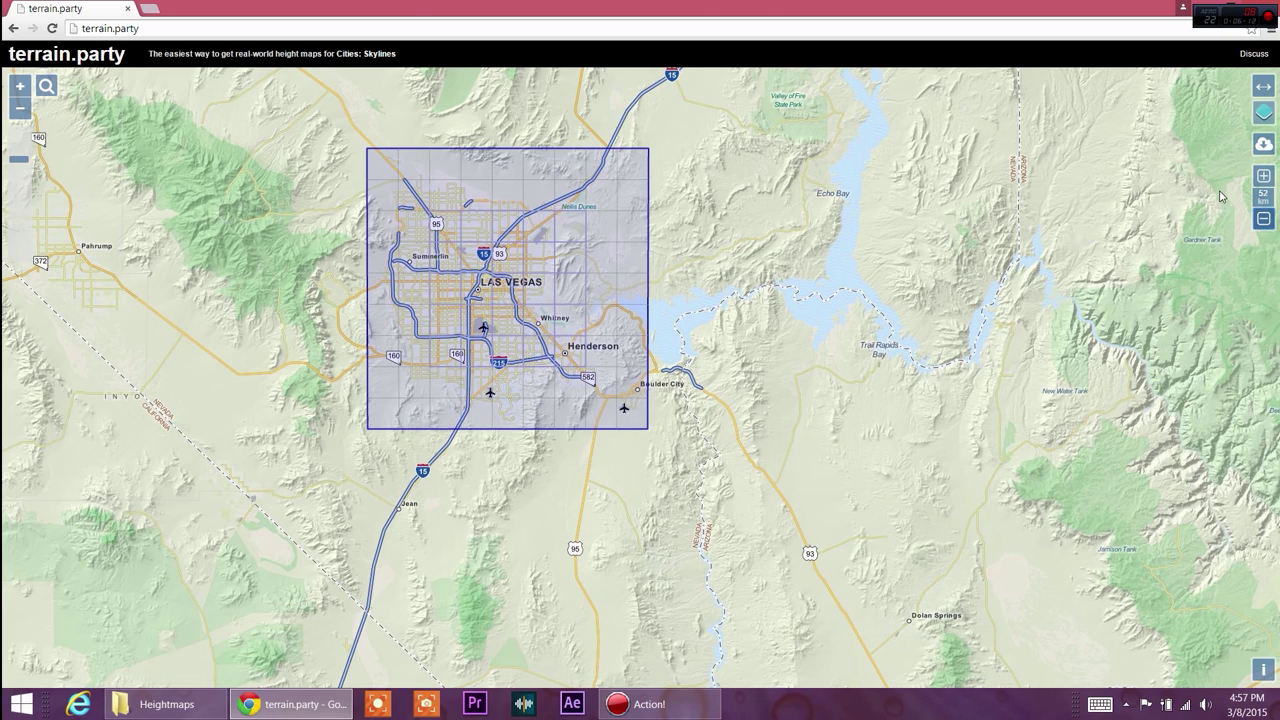
left_click(1263, 176)
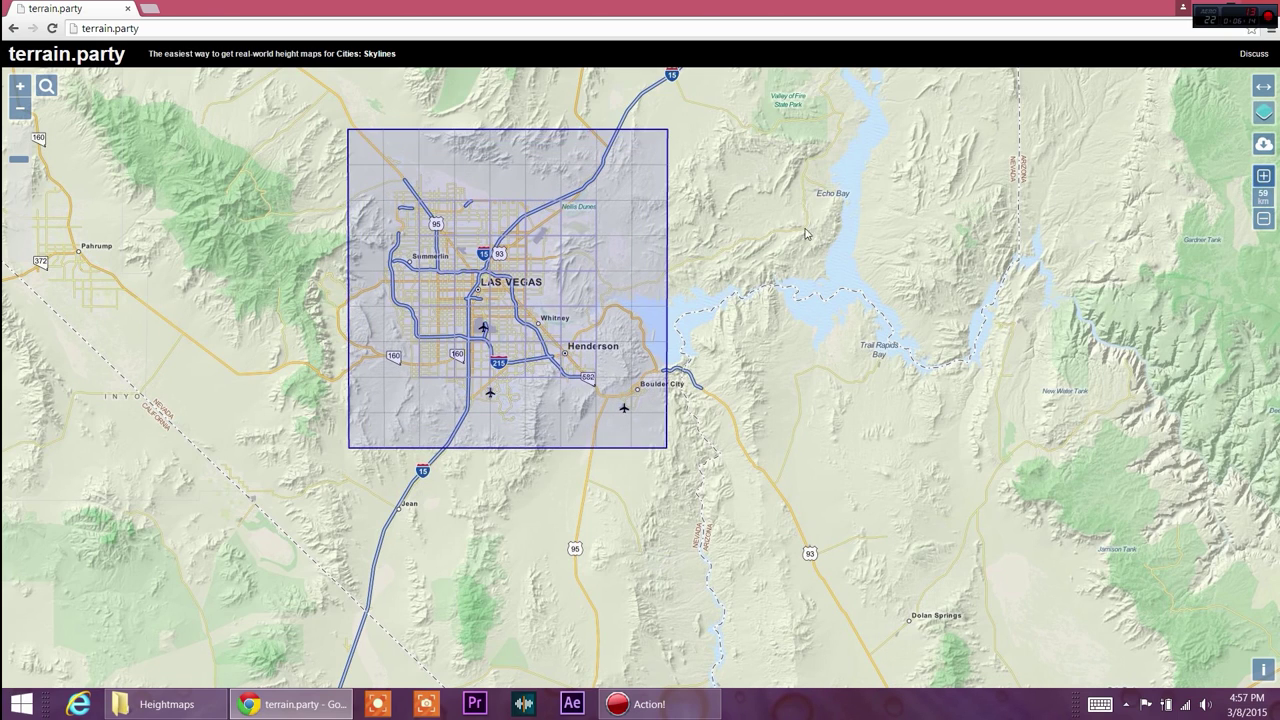
mouse_move(669, 270)
left_mouse_down()
mouse_move(689, 266)
mouse_move(683, 275)
left_mouse_up()
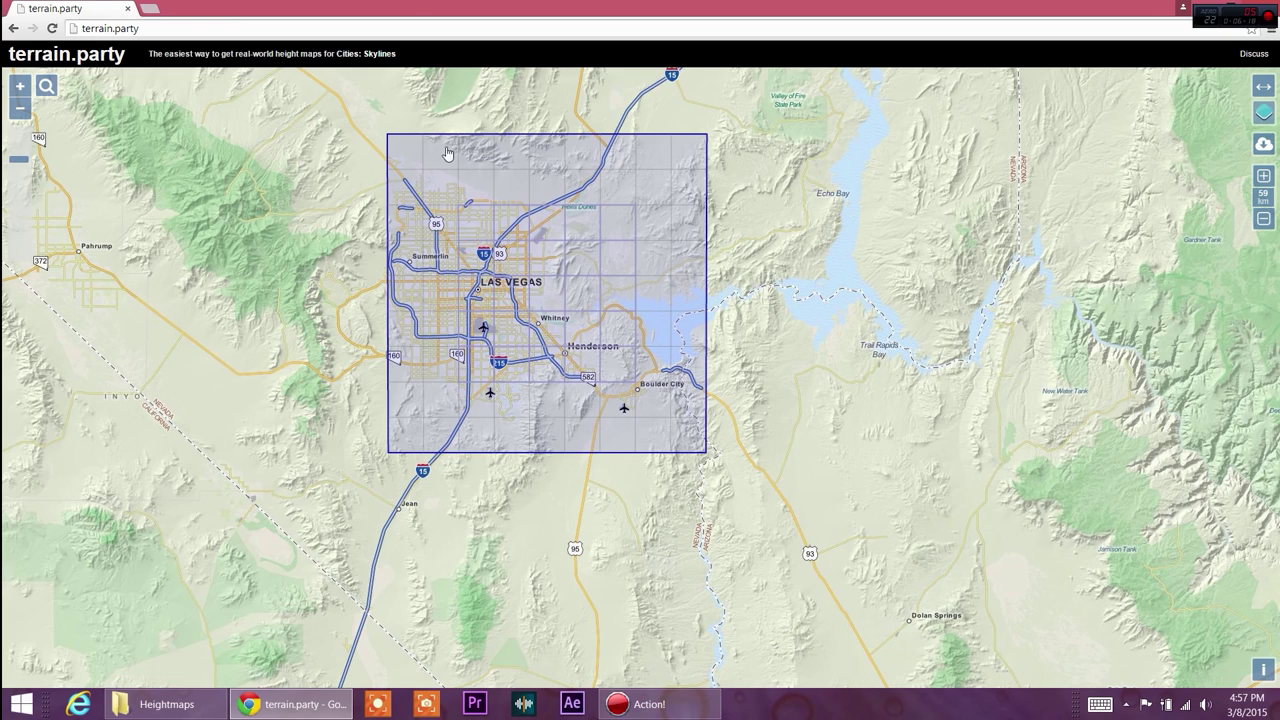
Download the height map of the selected area under the name Las Vegas.
left_click(1264, 145)
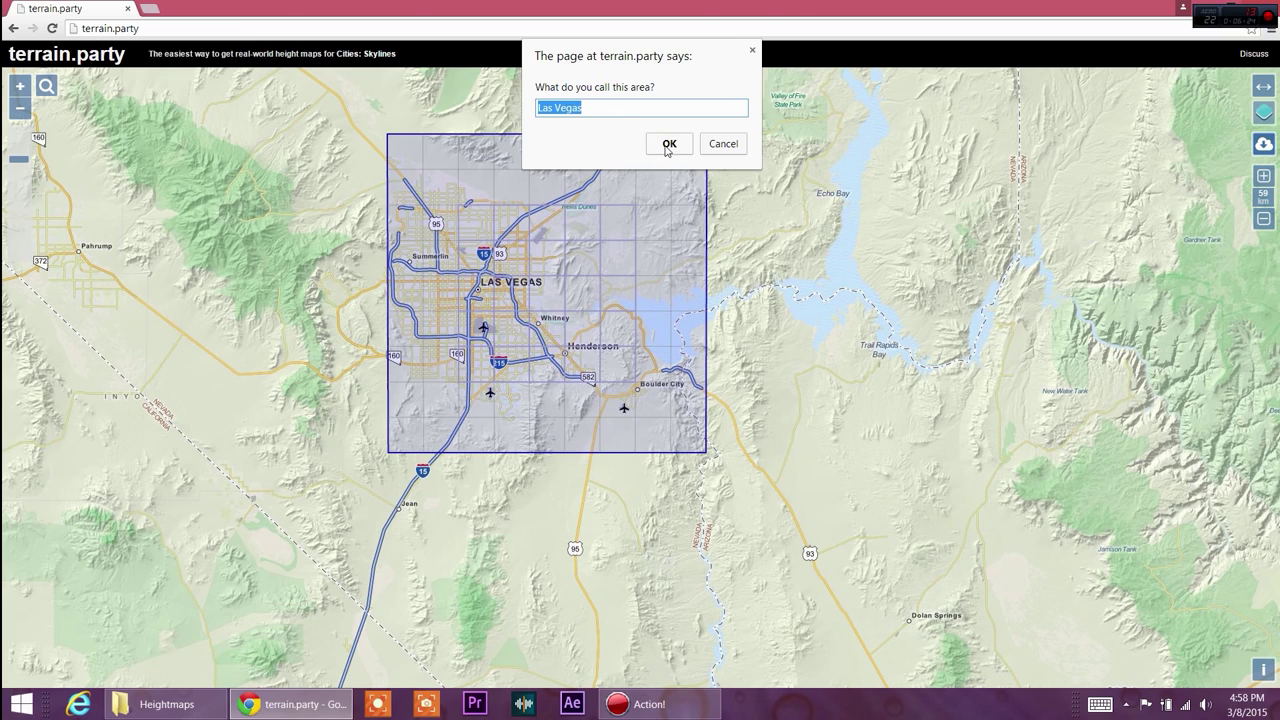
left_click(668, 146)
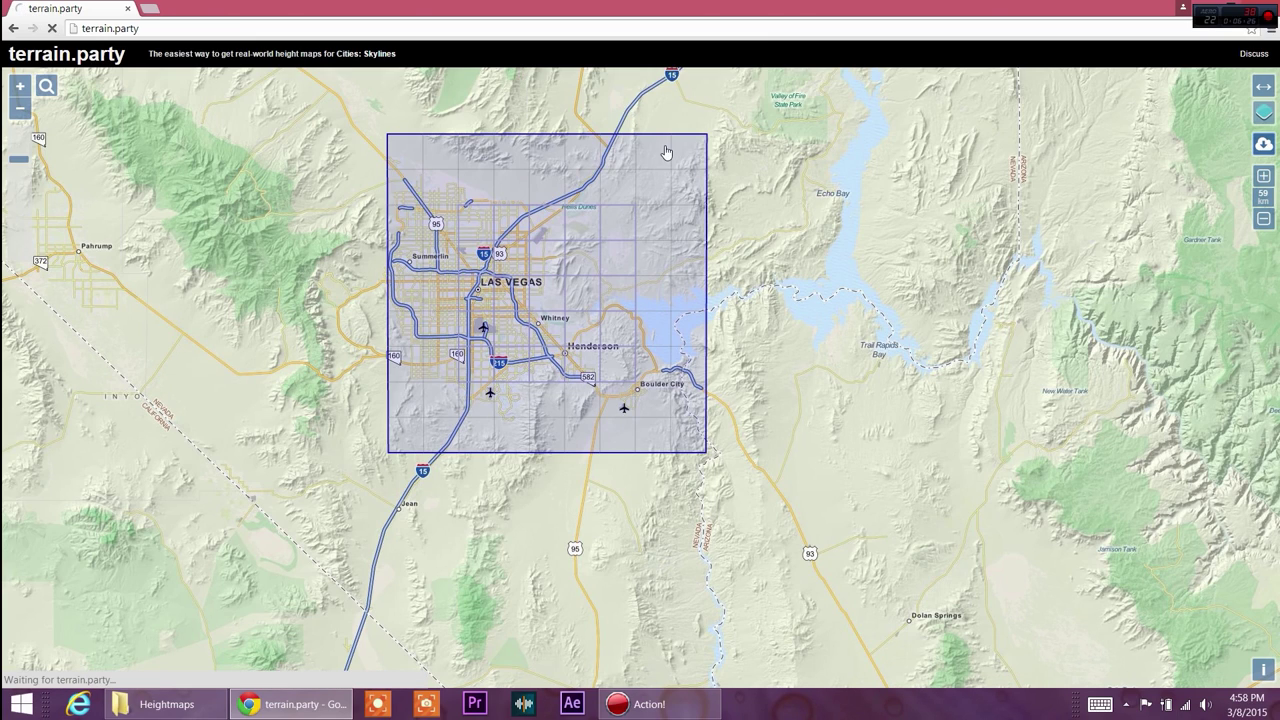
Examine the map eastward from Las Vegas across the southern and eastern United States for another area to select.
scroll(708, 230, "down", 2)
left_click_drag(866, 280, 434, 333)
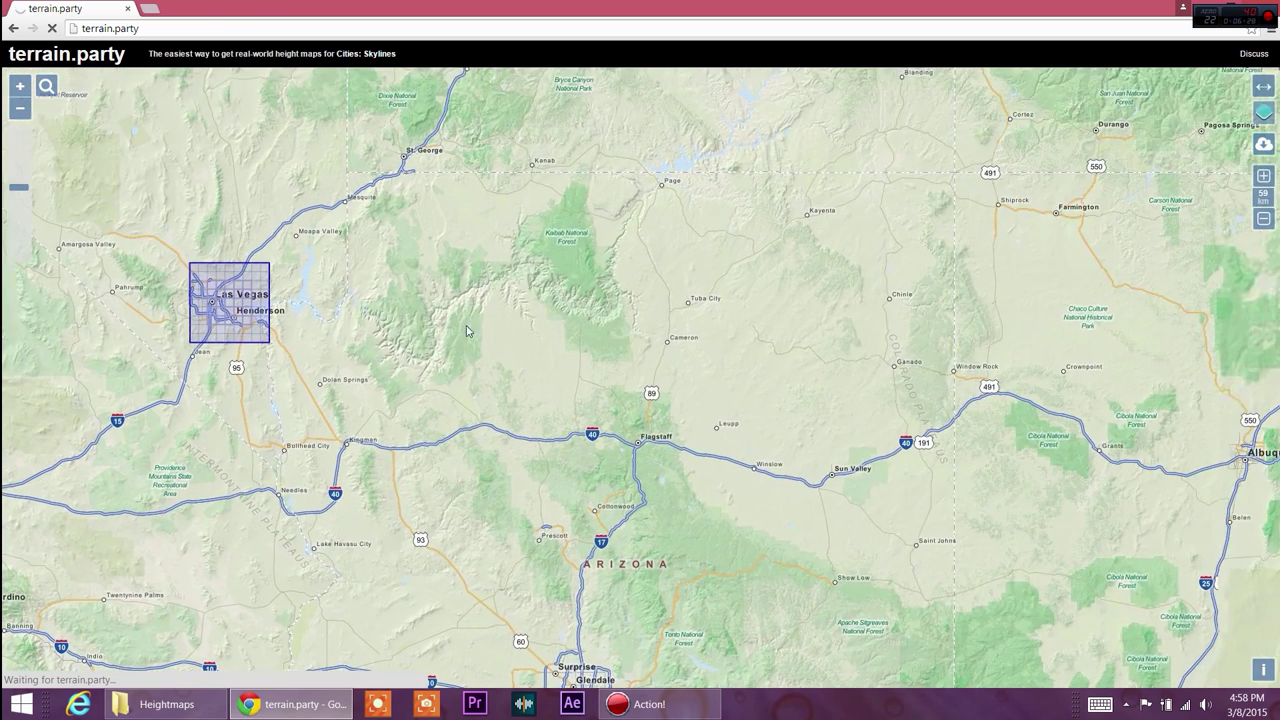
scroll(740, 354, "down", 1)
left_click_drag(668, 338, 330, 285)
left_click_drag(820, 280, 480, 322)
left_click_drag(765, 390, 546, 334)
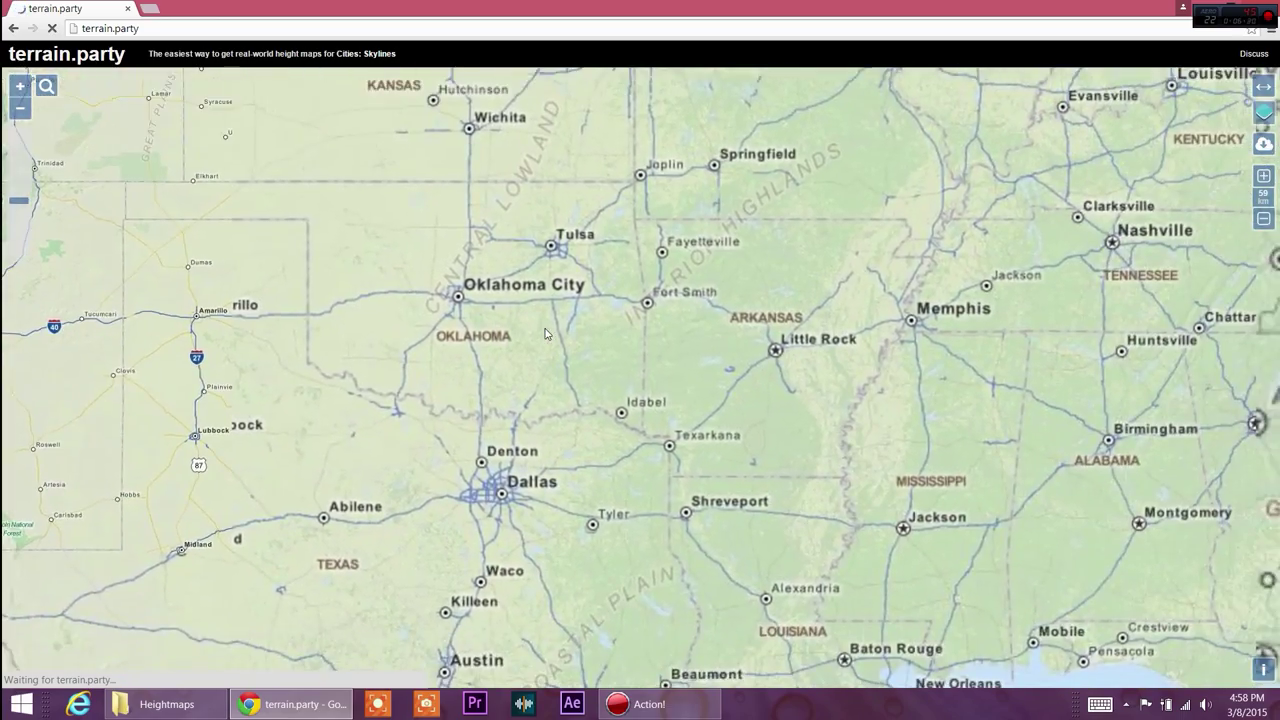
scroll(546, 334, "down", 1)
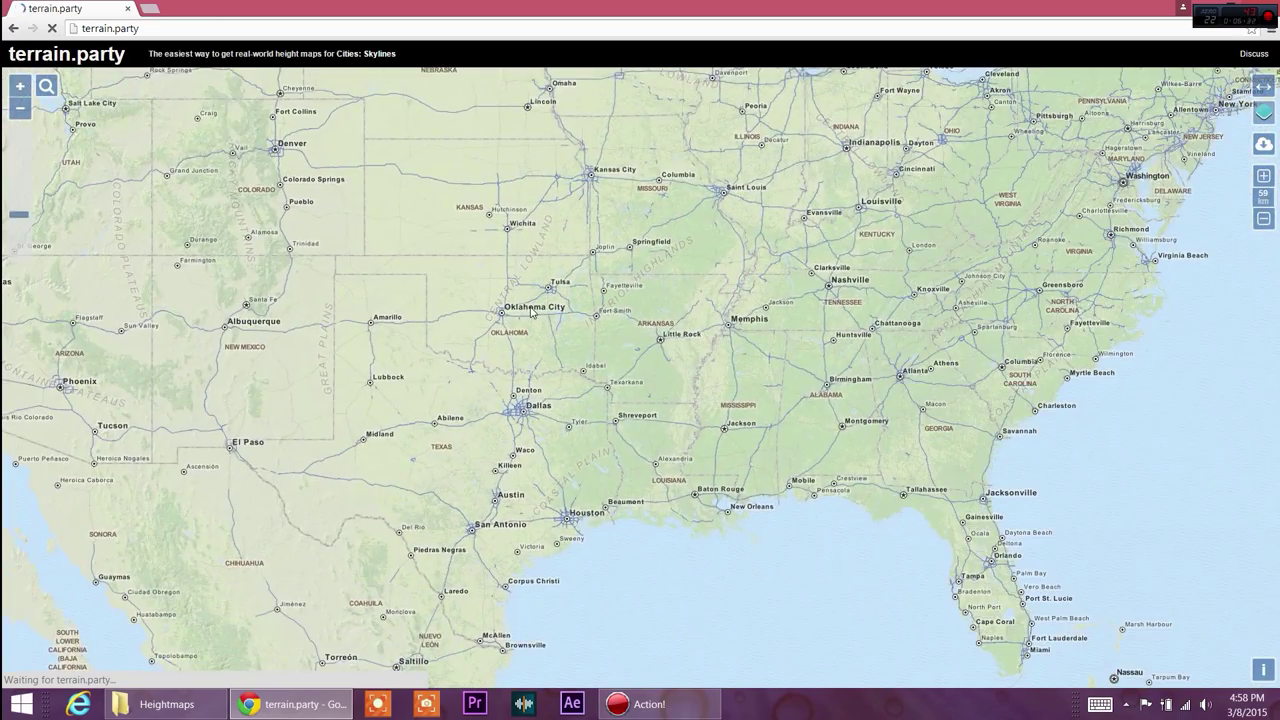
left_click_drag(600, 258, 406, 428)
mouse_move(852, 124)
left_mouse_down()
mouse_move(655, 324)
mouse_move(605, 324)
left_mouse_up()
left_click_drag(672, 285, 803, 157)
scroll(828, 172, "down", 1)
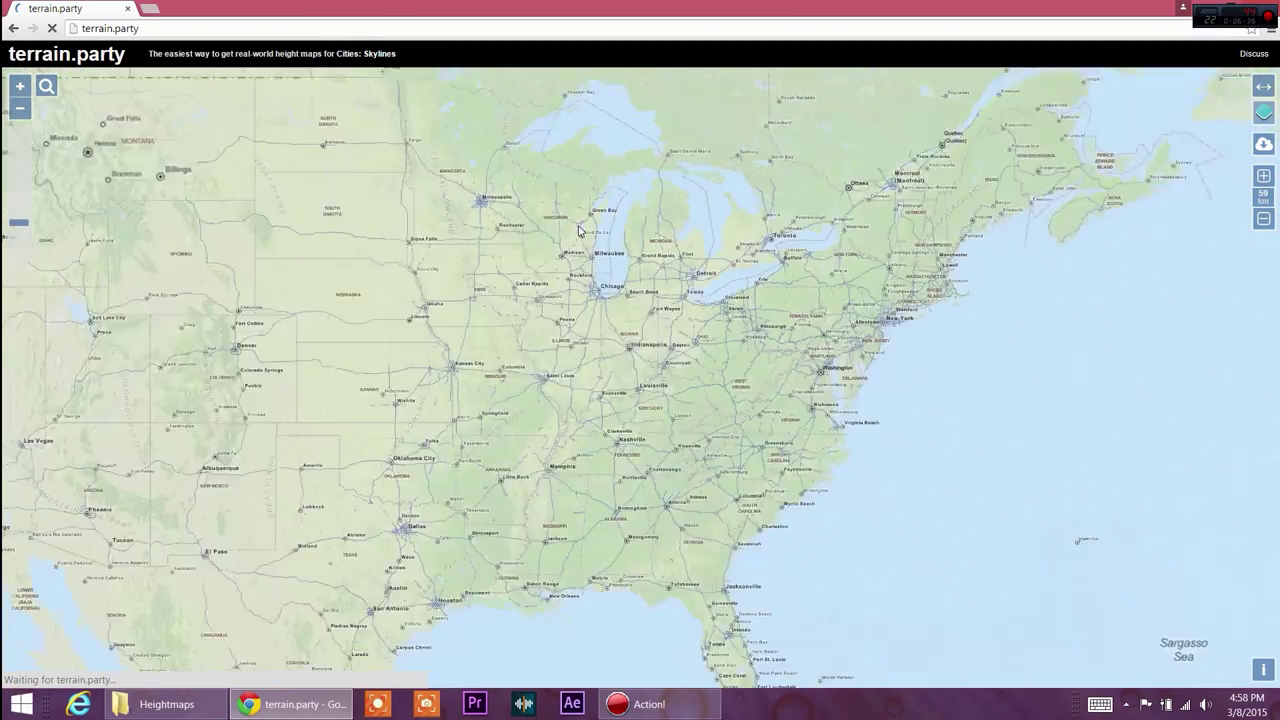
Search the map for "Vancover" to place the selection square over that city.
left_click(46, 86)
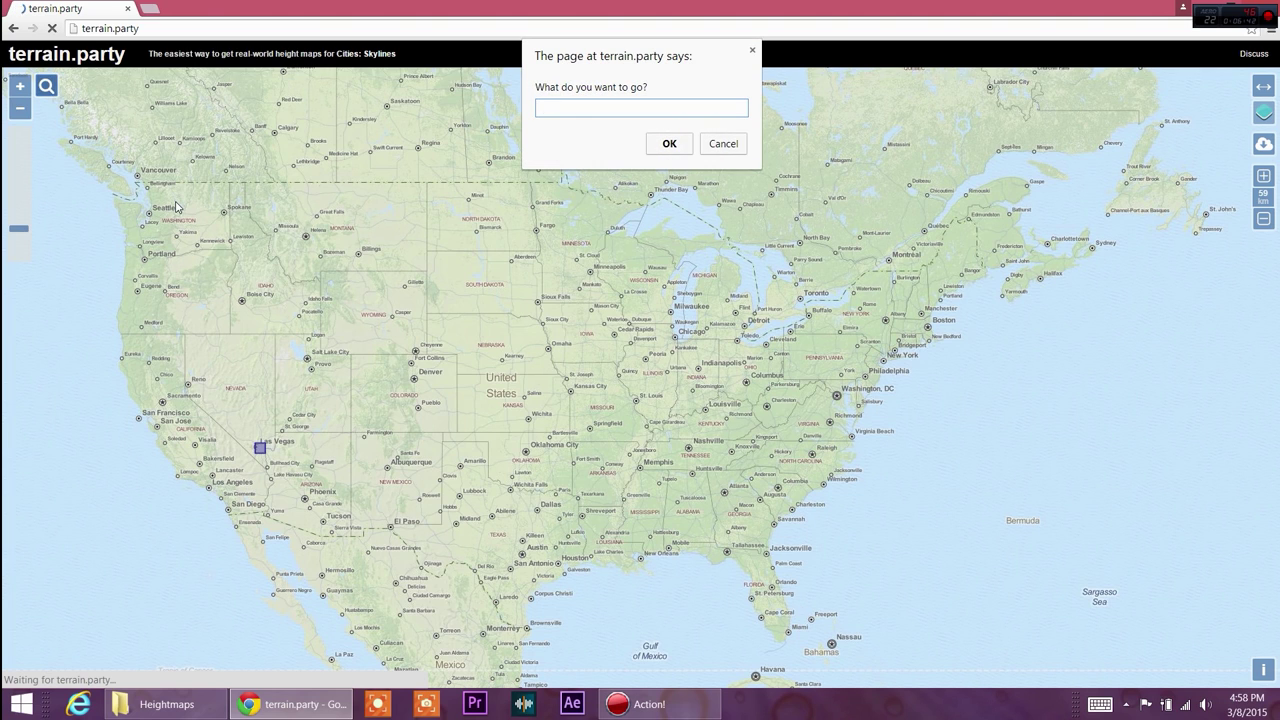
type("Denver")
key("Return")
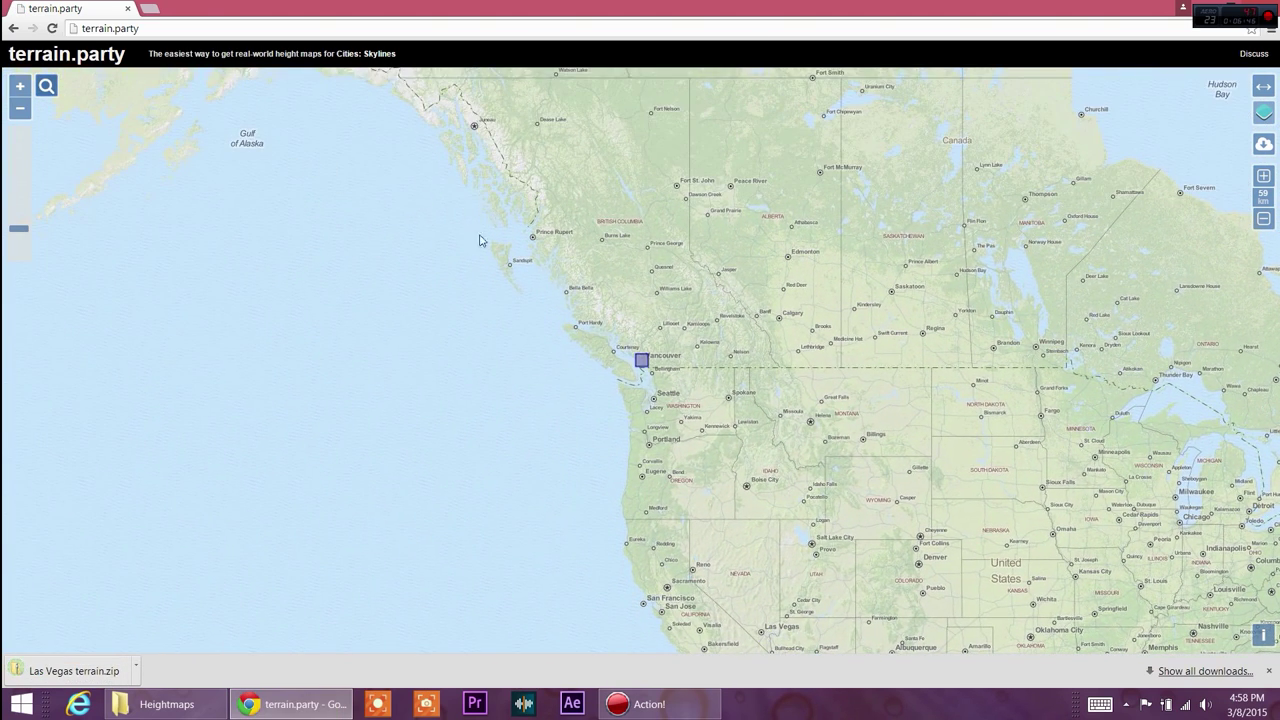
scroll(633, 383, "up", 4)
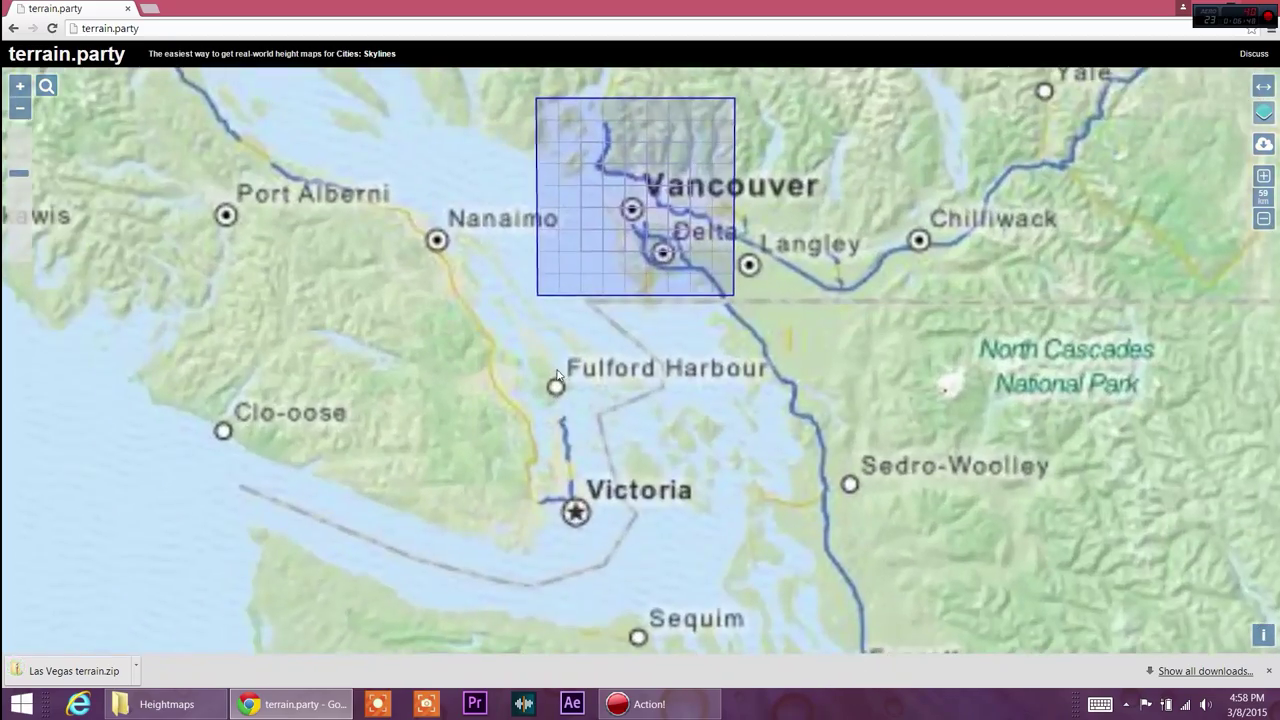
scroll(567, 387, "up", 1)
Shift the selection square southeast so it covers Vancouver, Surrey, Langley and White Rock.
left_click_drag(748, 272, 414, 443)
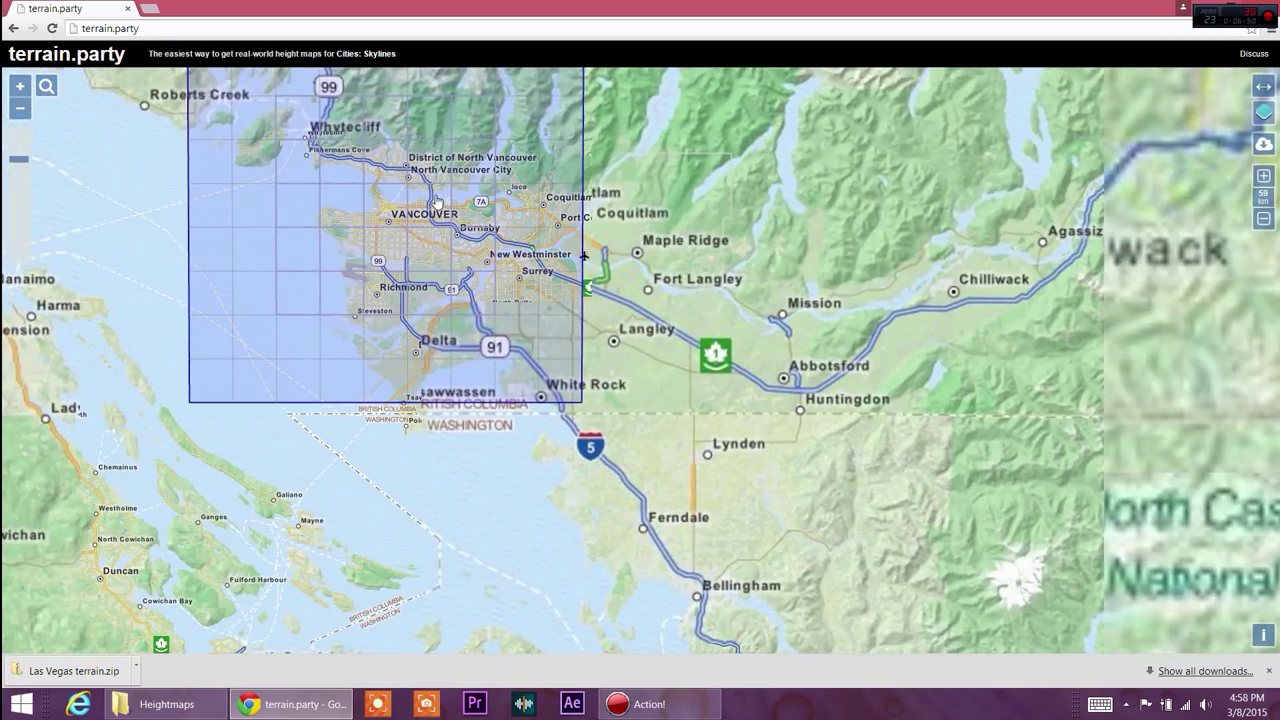
scroll(740, 281, "down", 1)
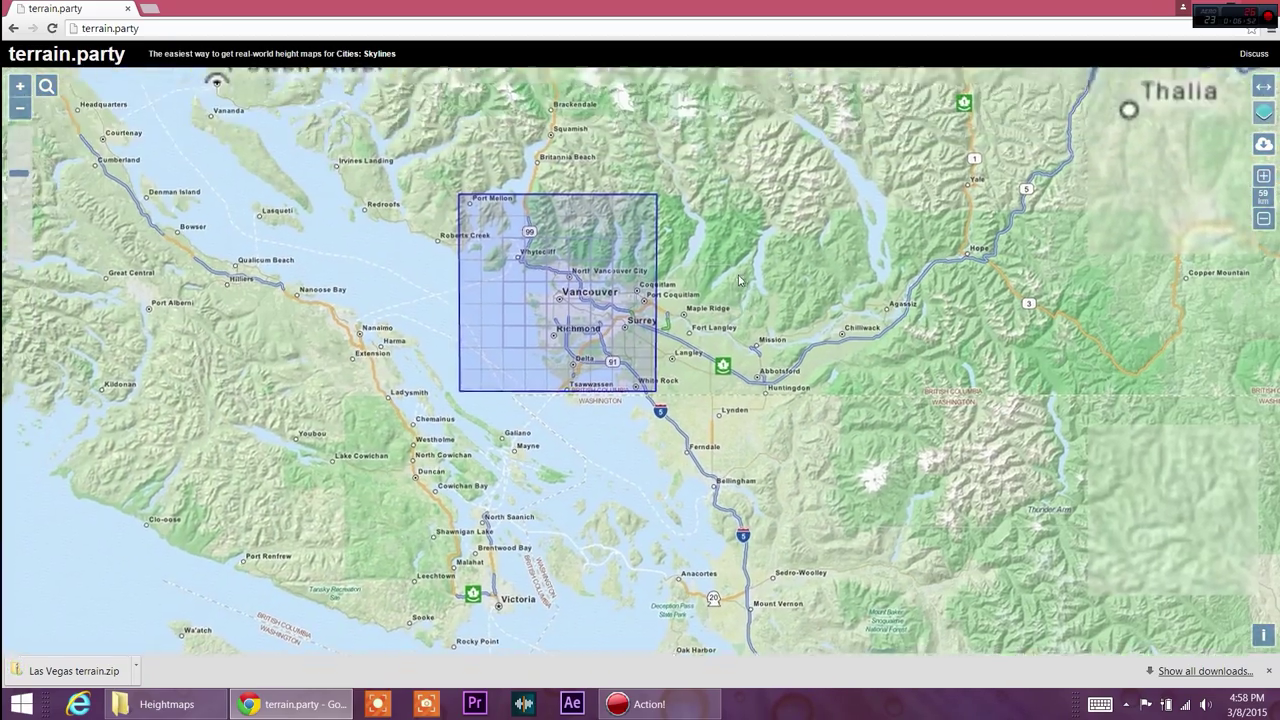
scroll(740, 281, "up", 2)
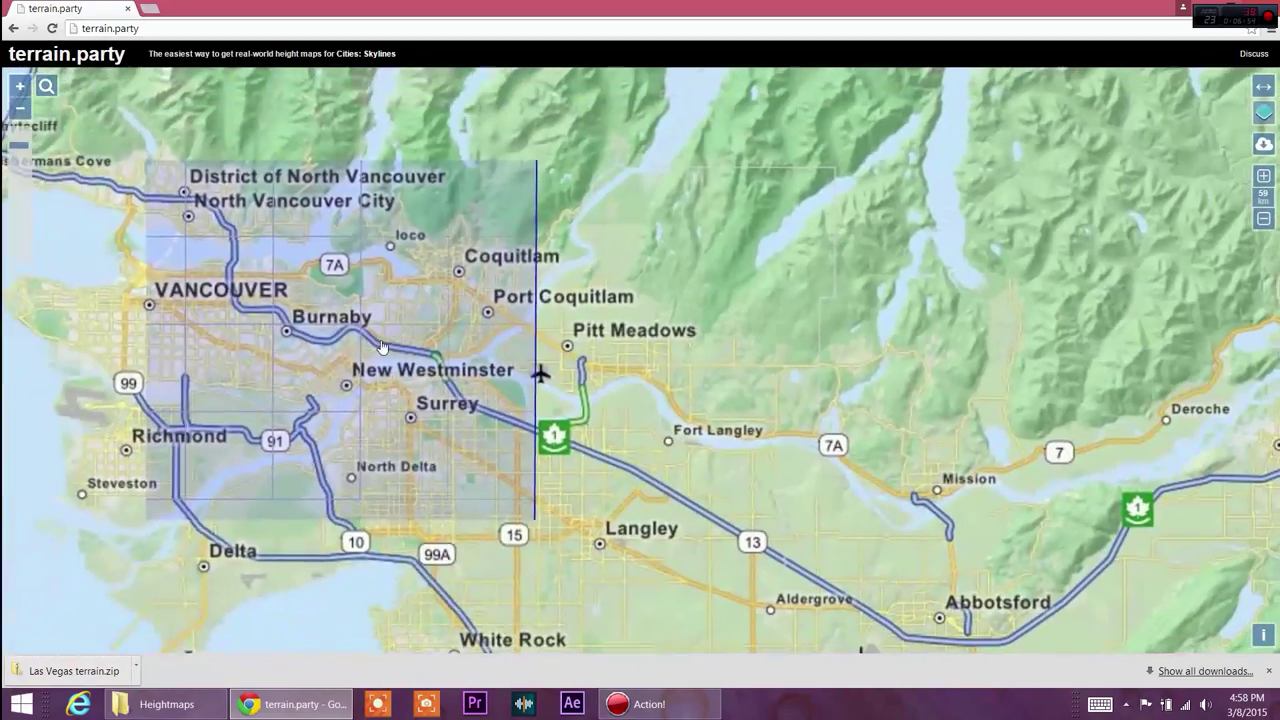
scroll(385, 350, "down", 2)
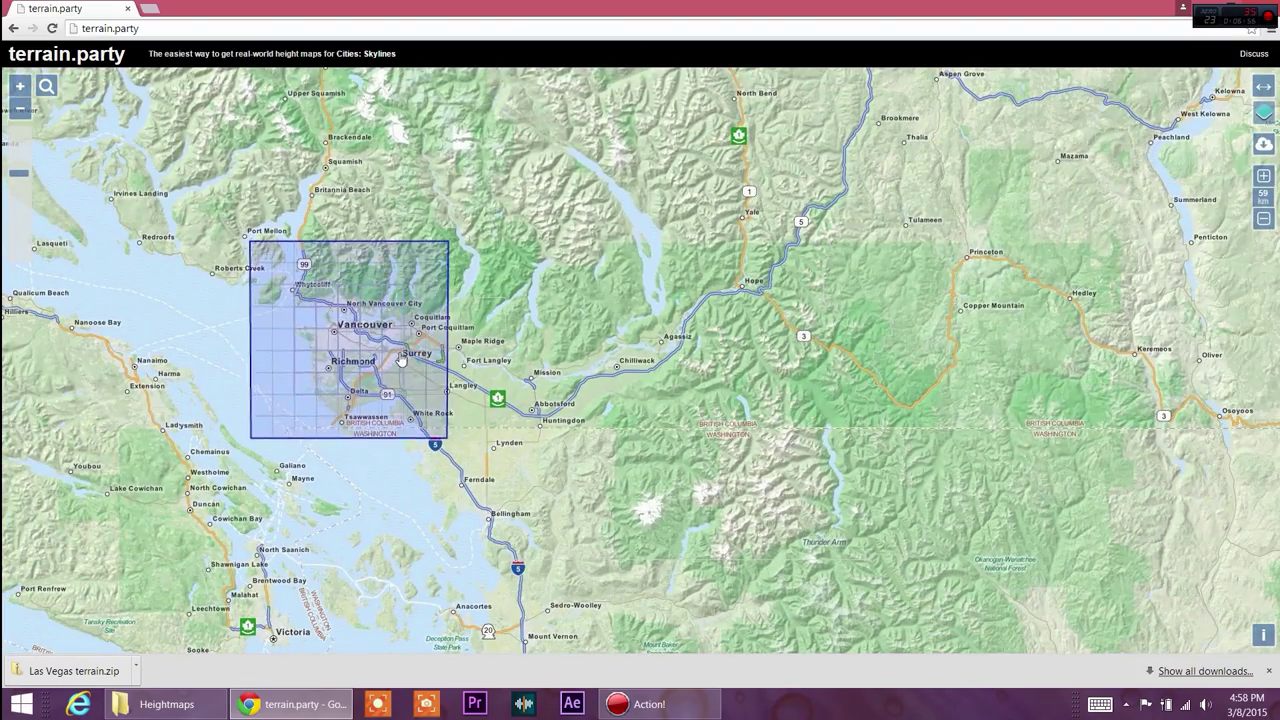
left_click_drag(400, 360, 433, 377)
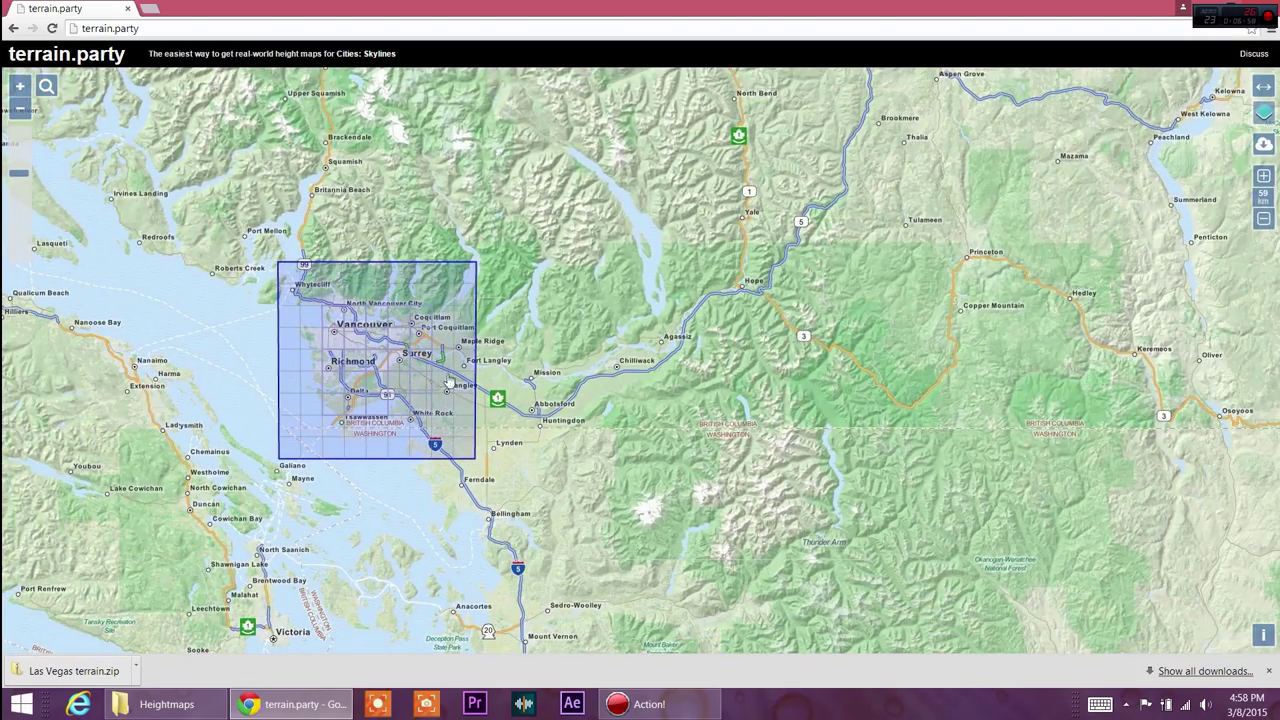
scroll(443, 380, "up", 1)
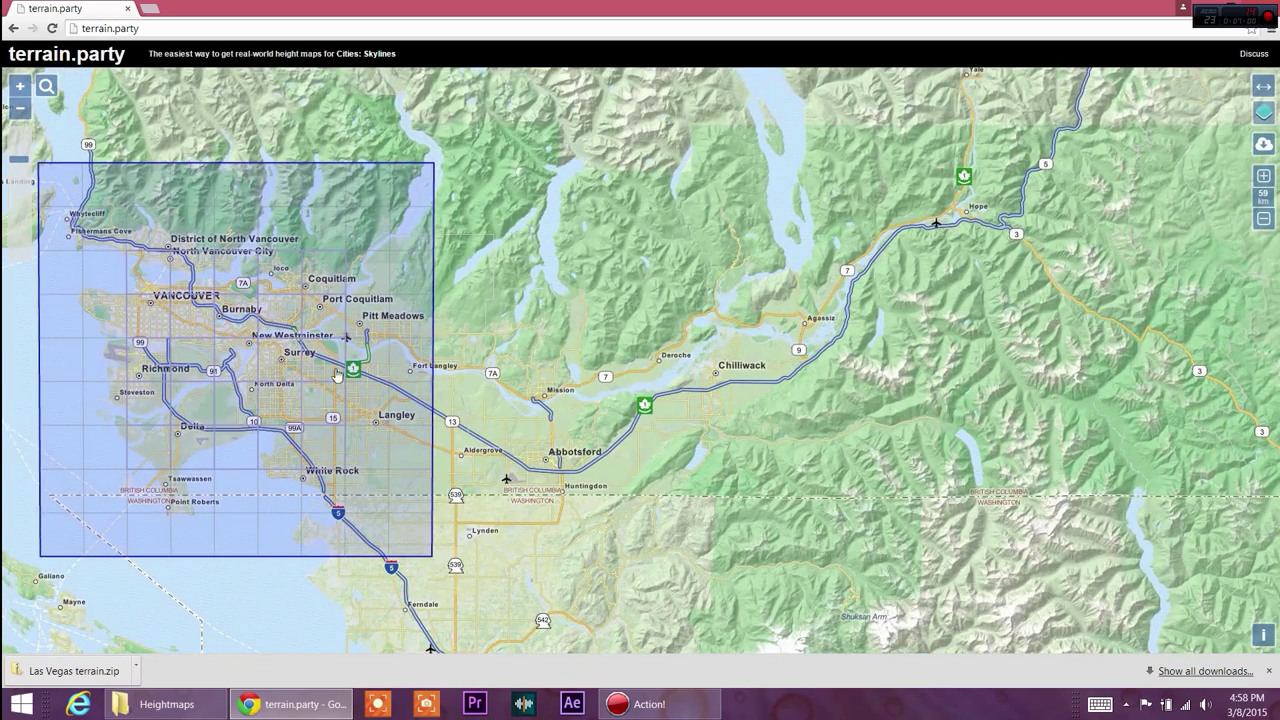
scroll(465, 437, "up", 1)
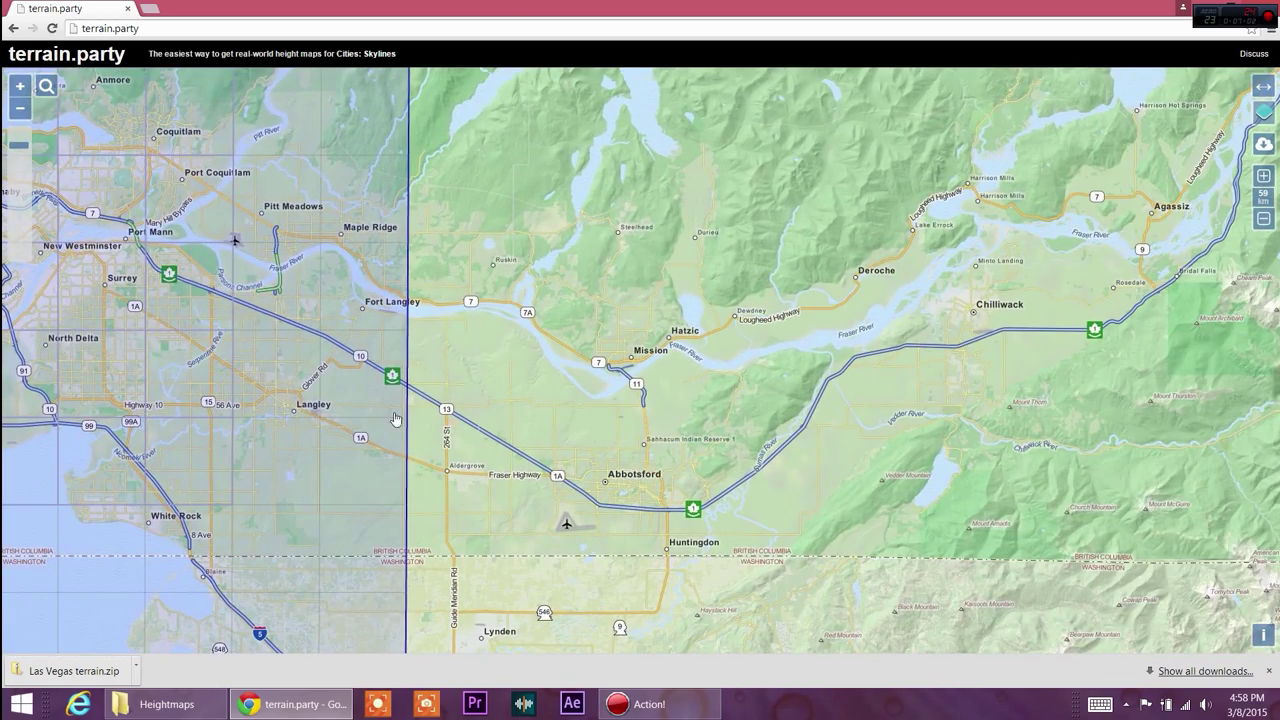
left_click_drag(521, 330, 752, 322)
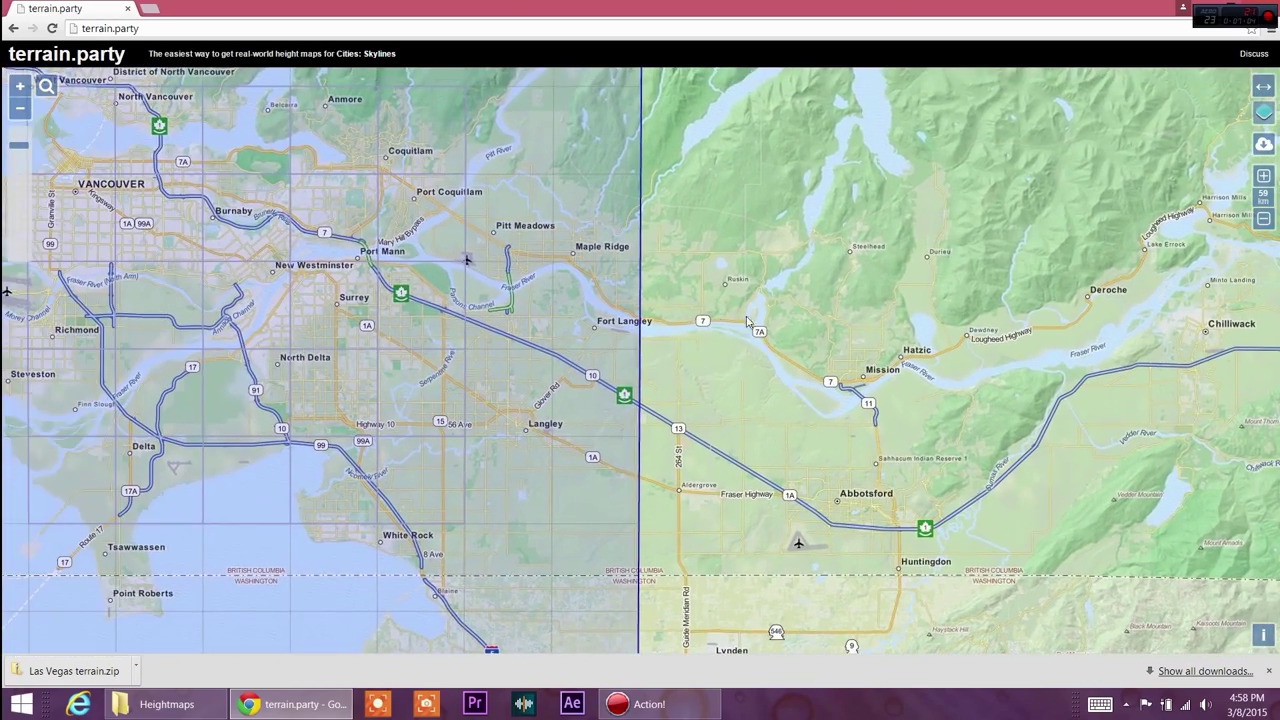
scroll(703, 313, "down", 1)
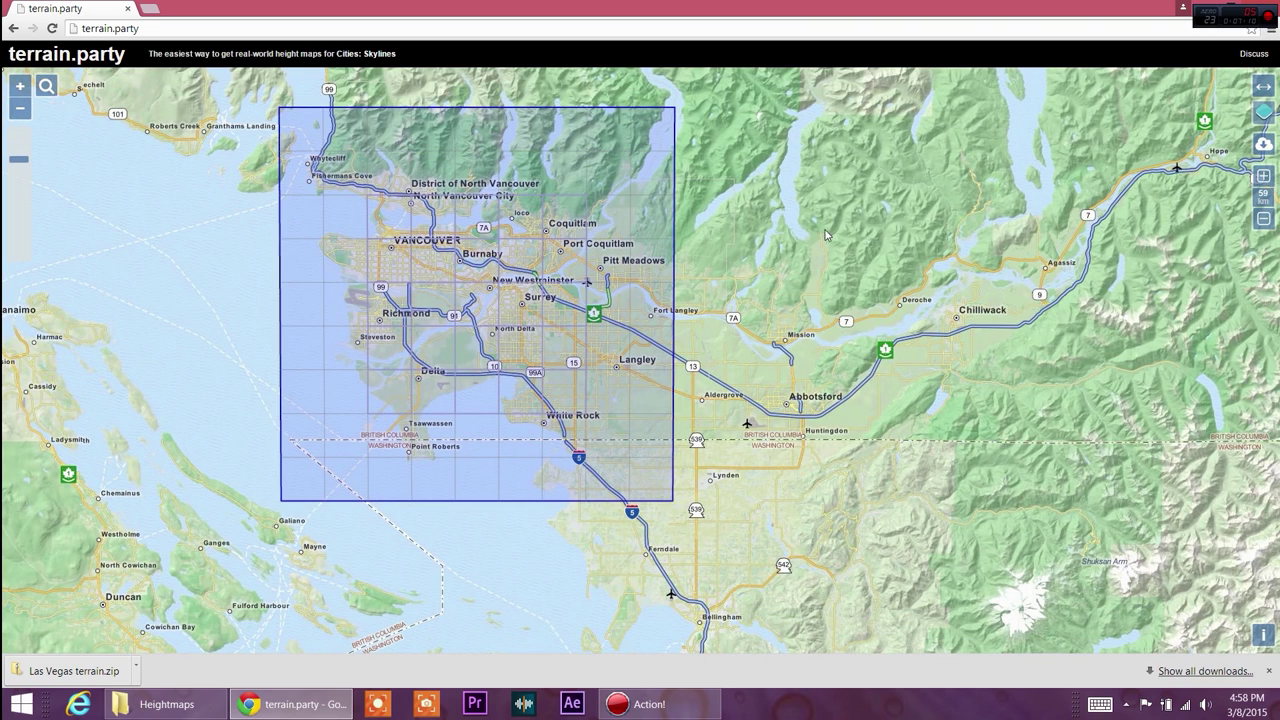
Shift the selection square slightly south over the Vancouver area and download its height map under the name Vancover.
left_click(1264, 145)
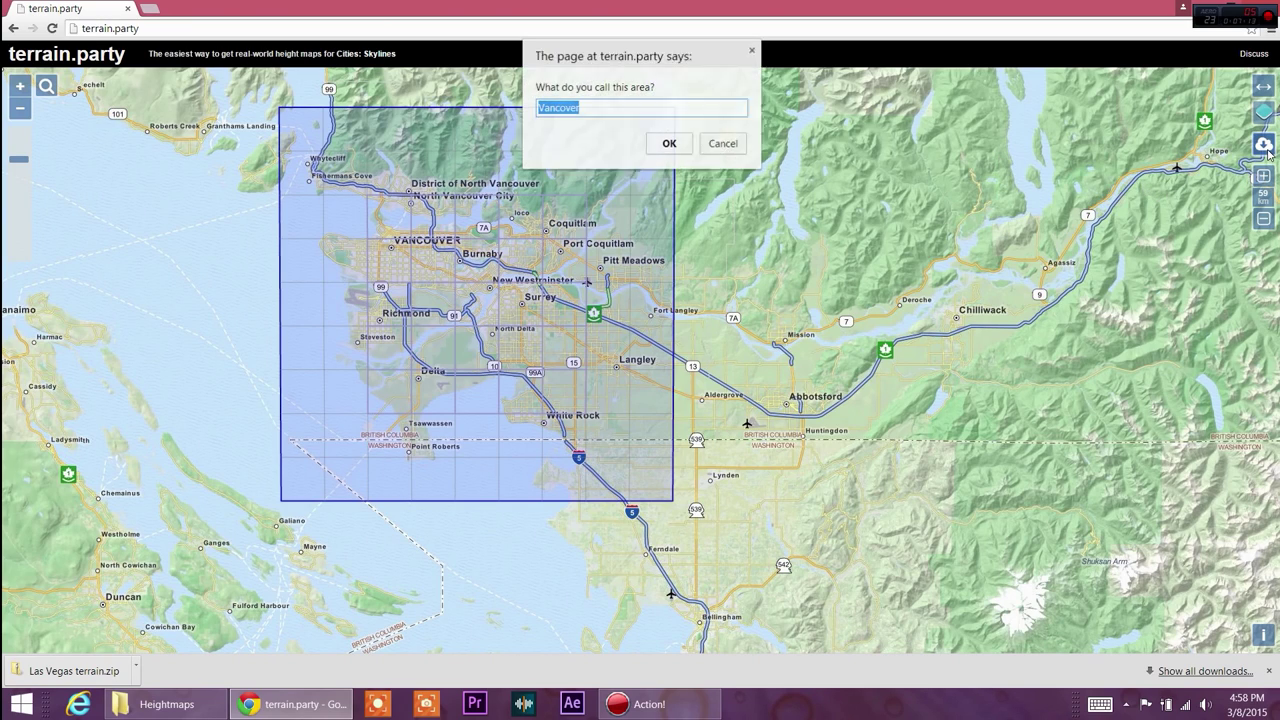
left_click(670, 143)
left_click_drag(501, 237, 499, 271)
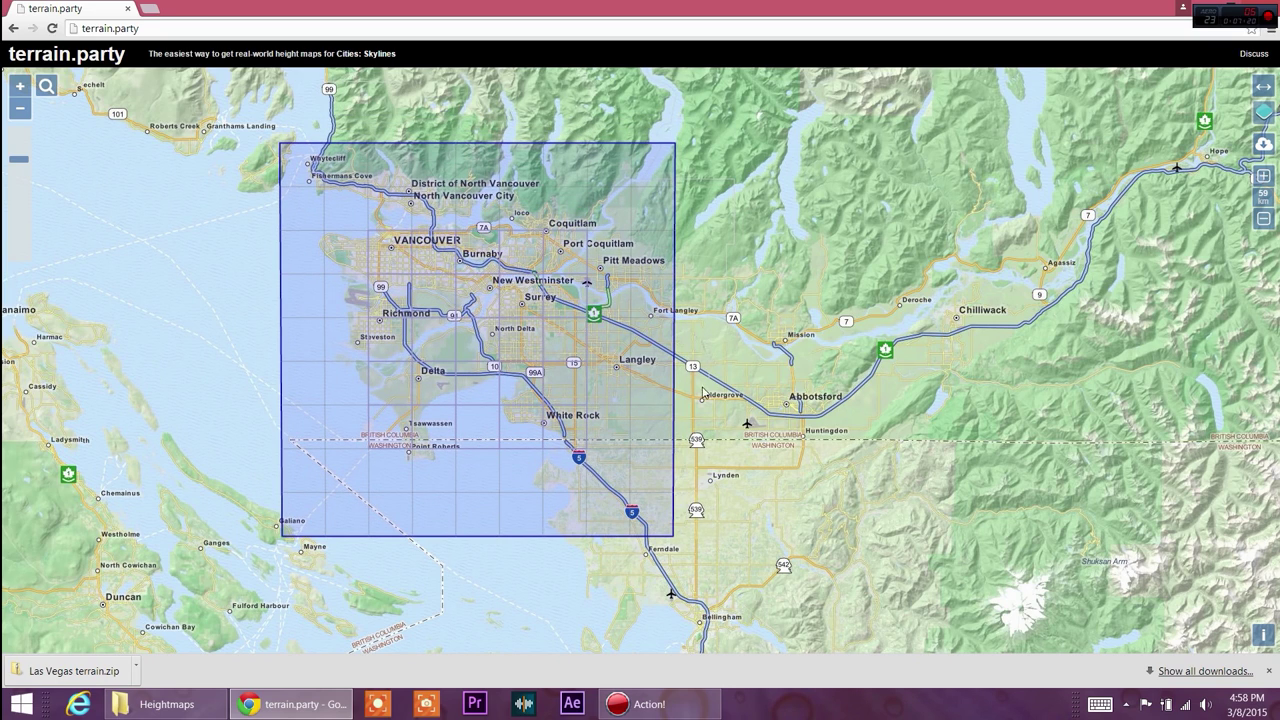
left_click(1264, 146)
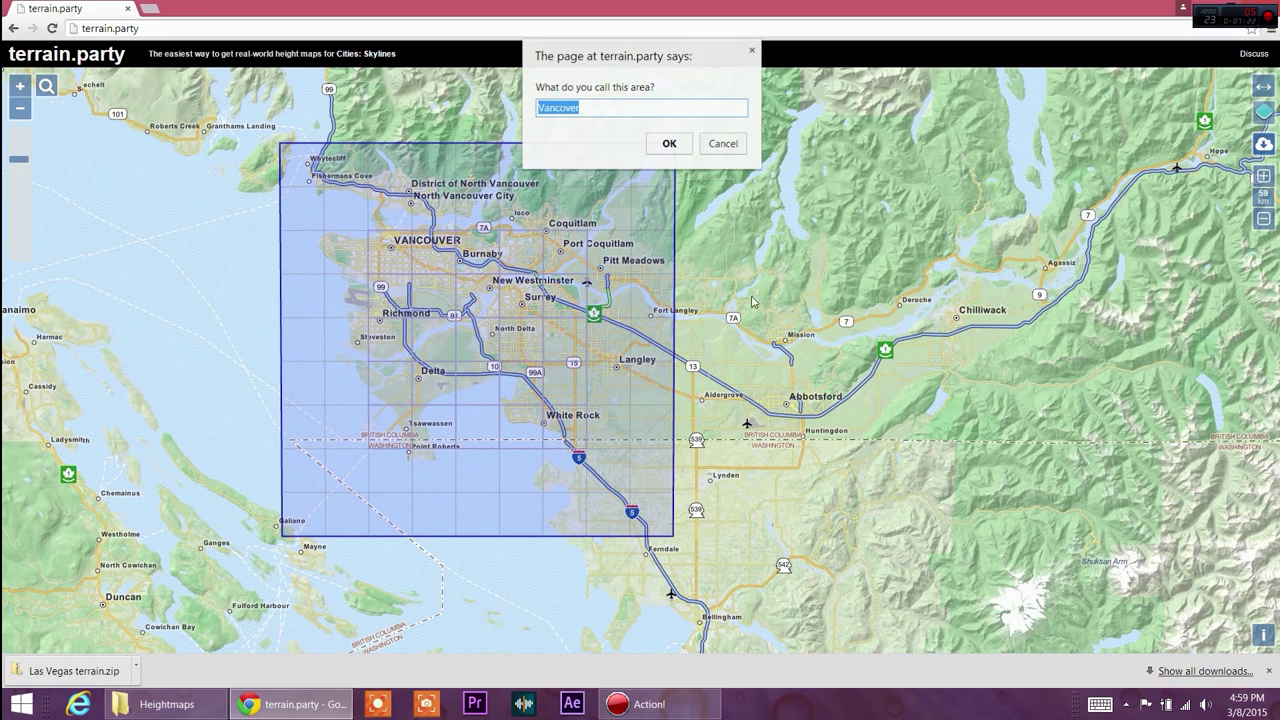
left_click(668, 143)
Examine the map eastward from Vancouver across Canada for another area to select.
scroll(873, 456, "down", 4)
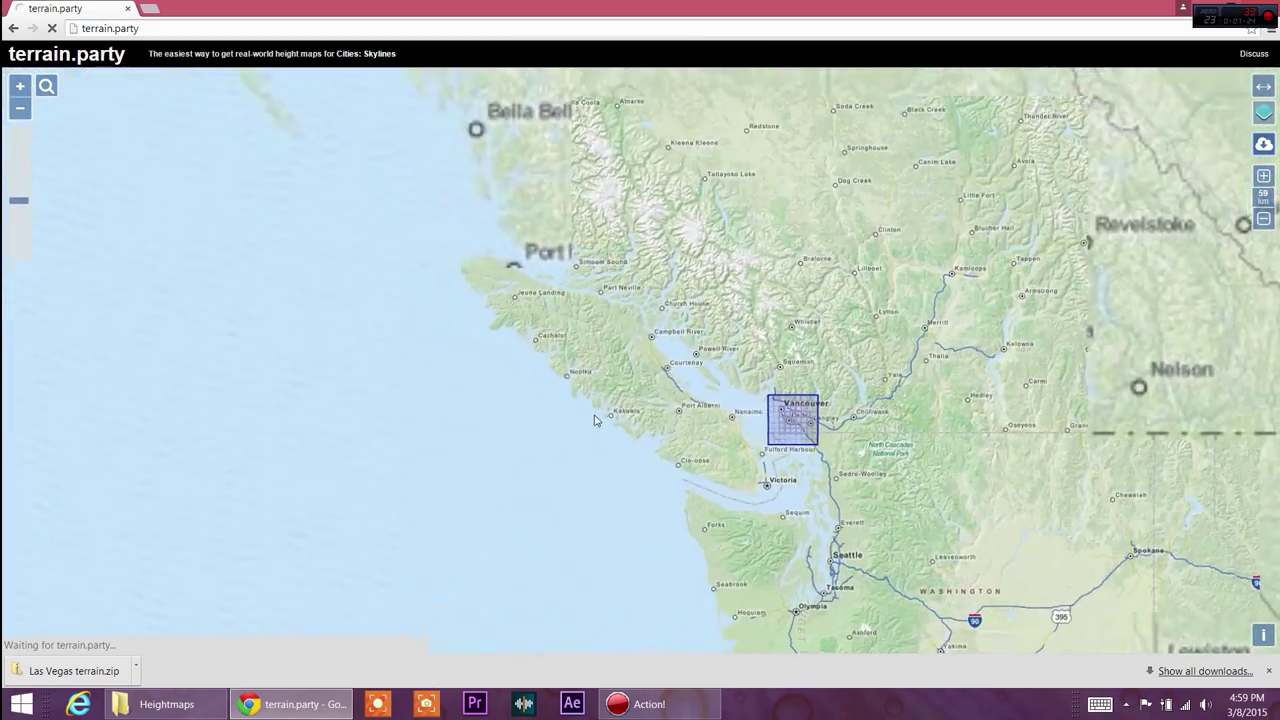
left_click_drag(688, 545, 215, 460)
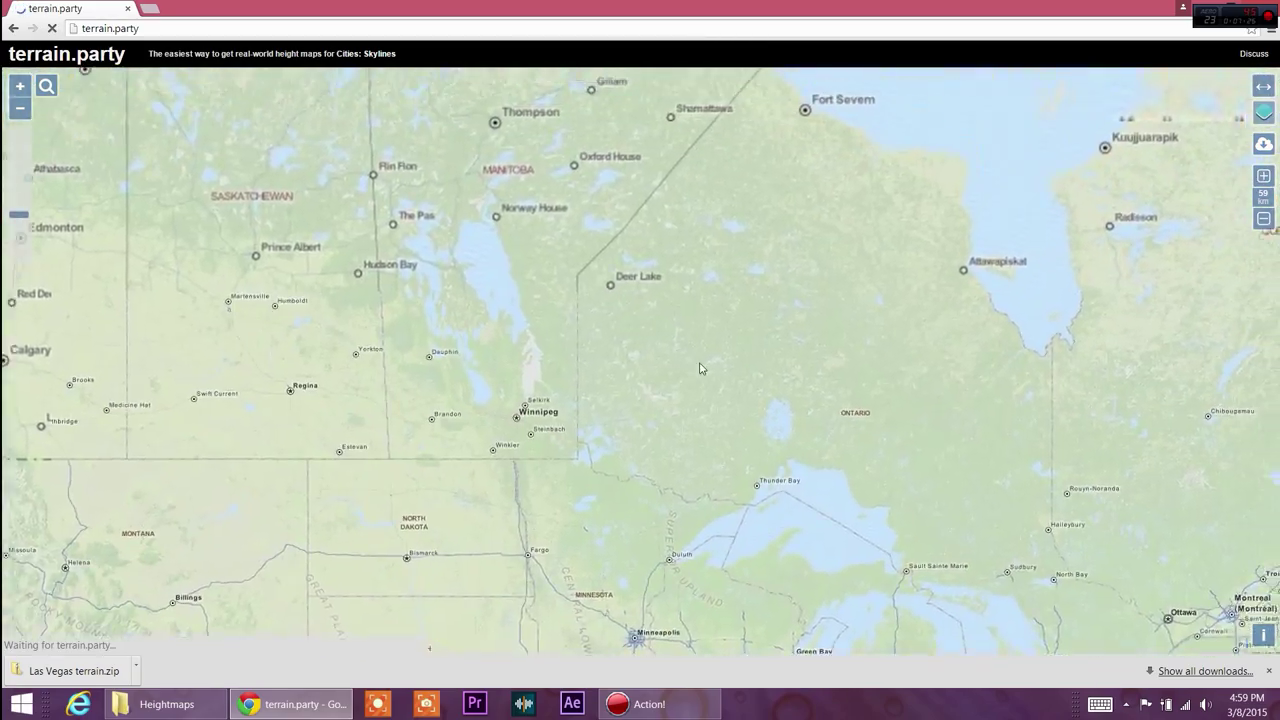